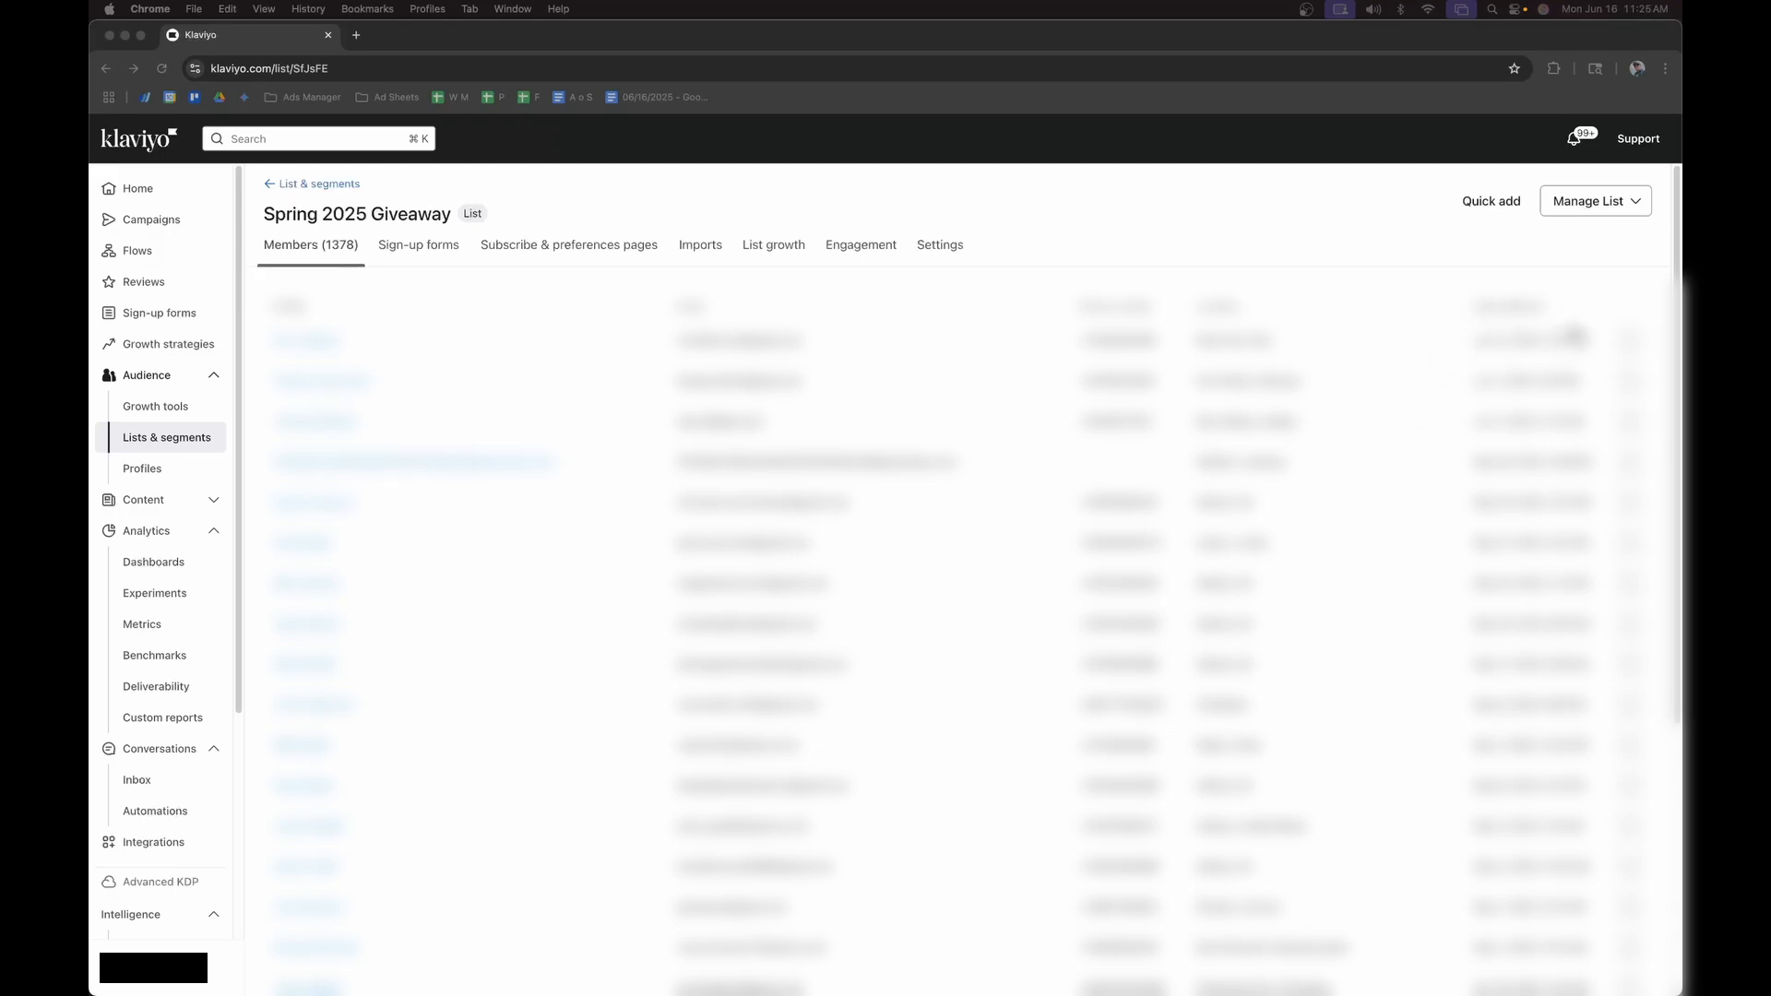
- Open the CSV export setup for the Spring 2025 Giveaway list and include the First Name, Last Name and Phone Number properties
{"action": "left_click", "coordinate": [1589, 201]}
{"action": "left_click", "coordinate": [1580, 268]}
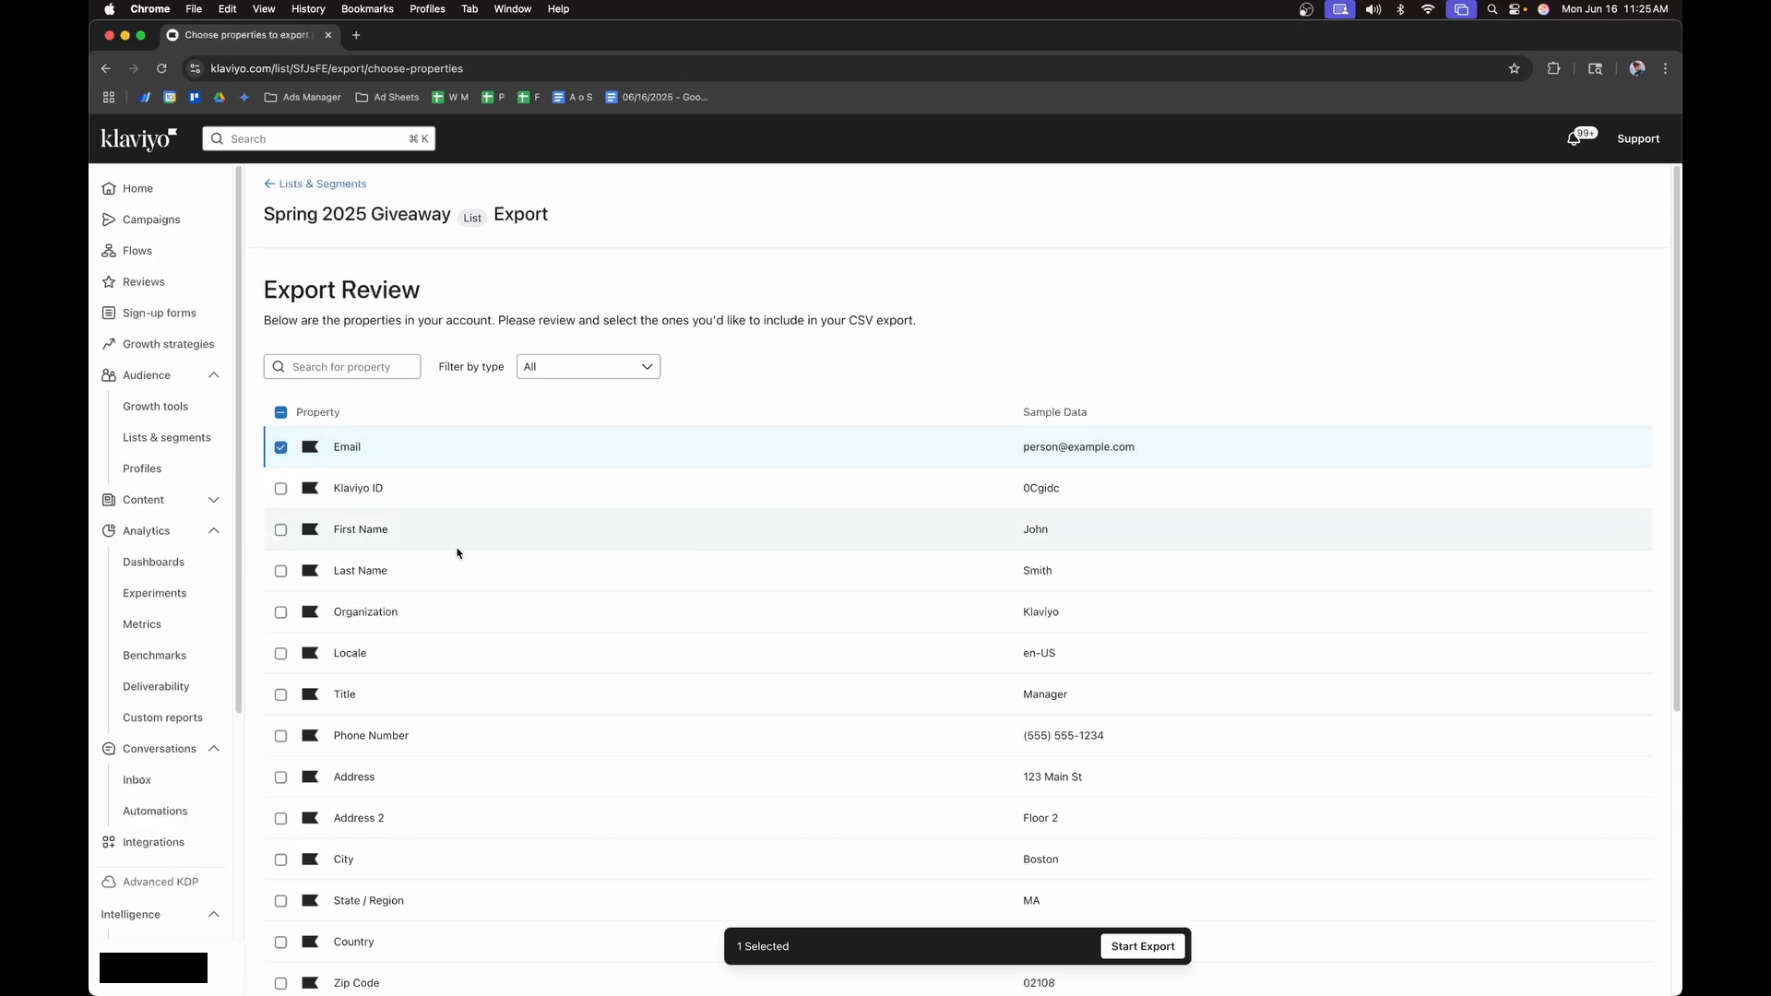
{"action": "left_click", "coordinate": [281, 530]}
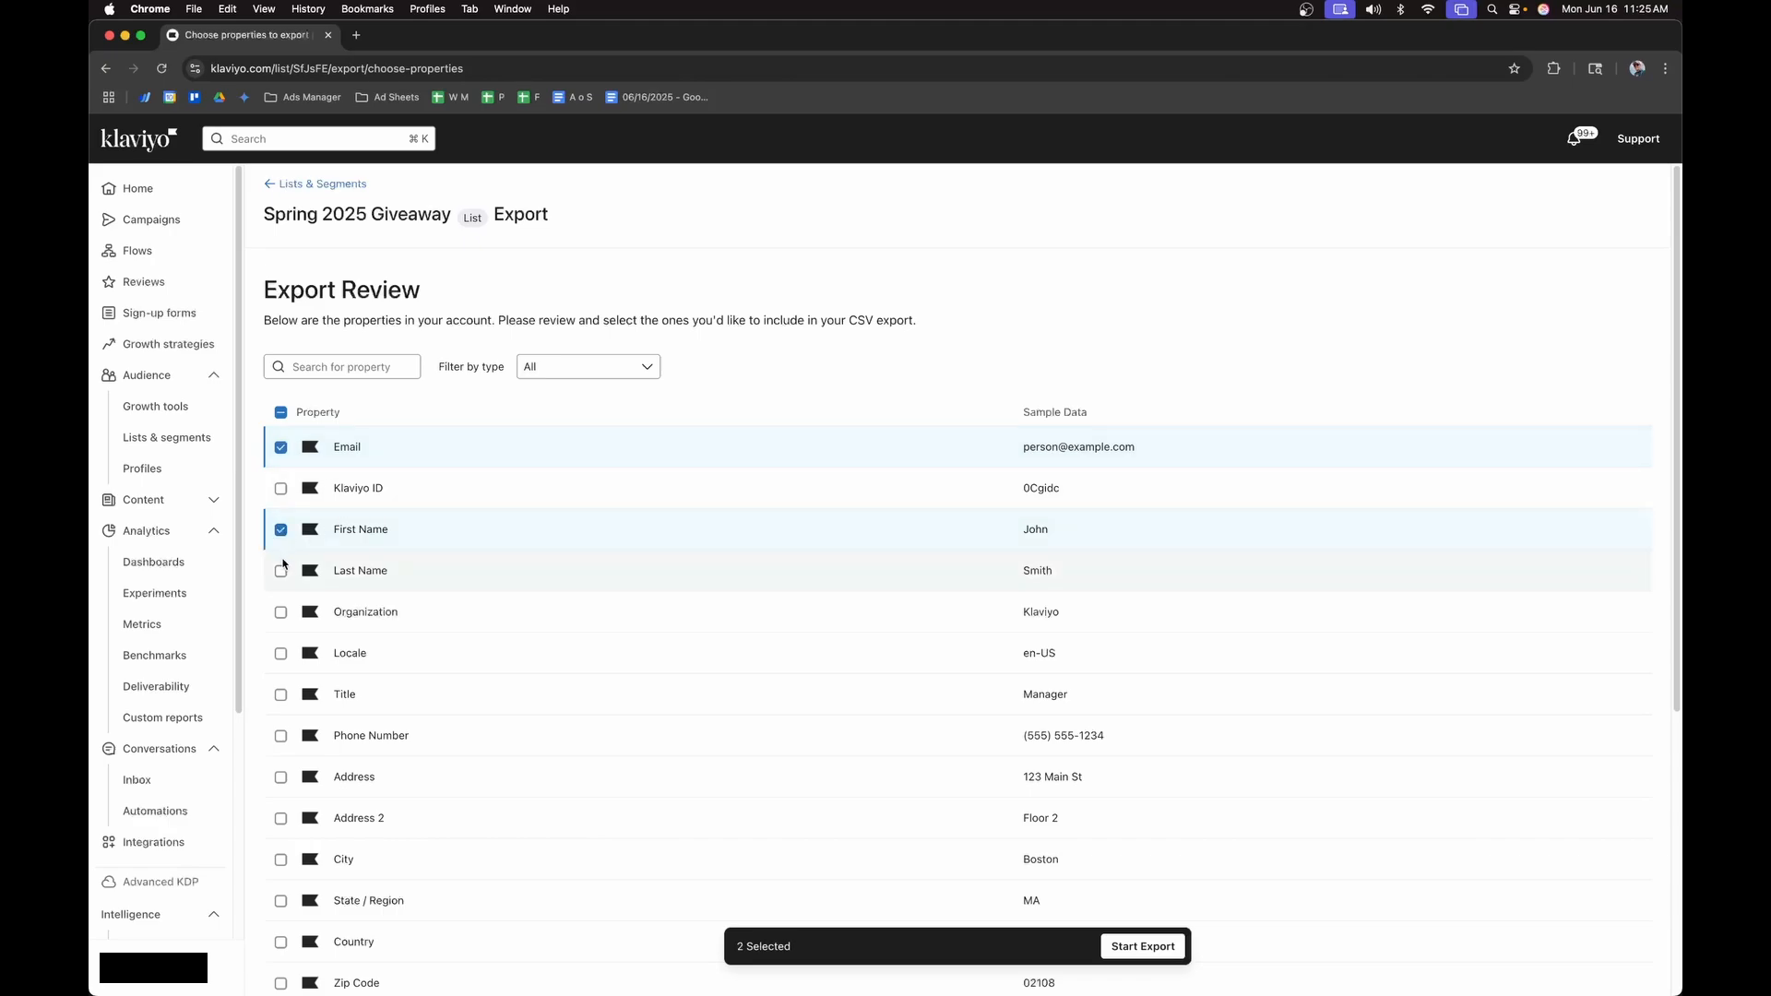
{"action": "left_click", "coordinate": [282, 571]}
{"action": "scroll", "coordinate": [329, 580], "scroll_direction": "down", "scroll_amount": 1}
{"action": "scroll", "coordinate": [329, 579], "scroll_direction": "down", "scroll_amount": 1}
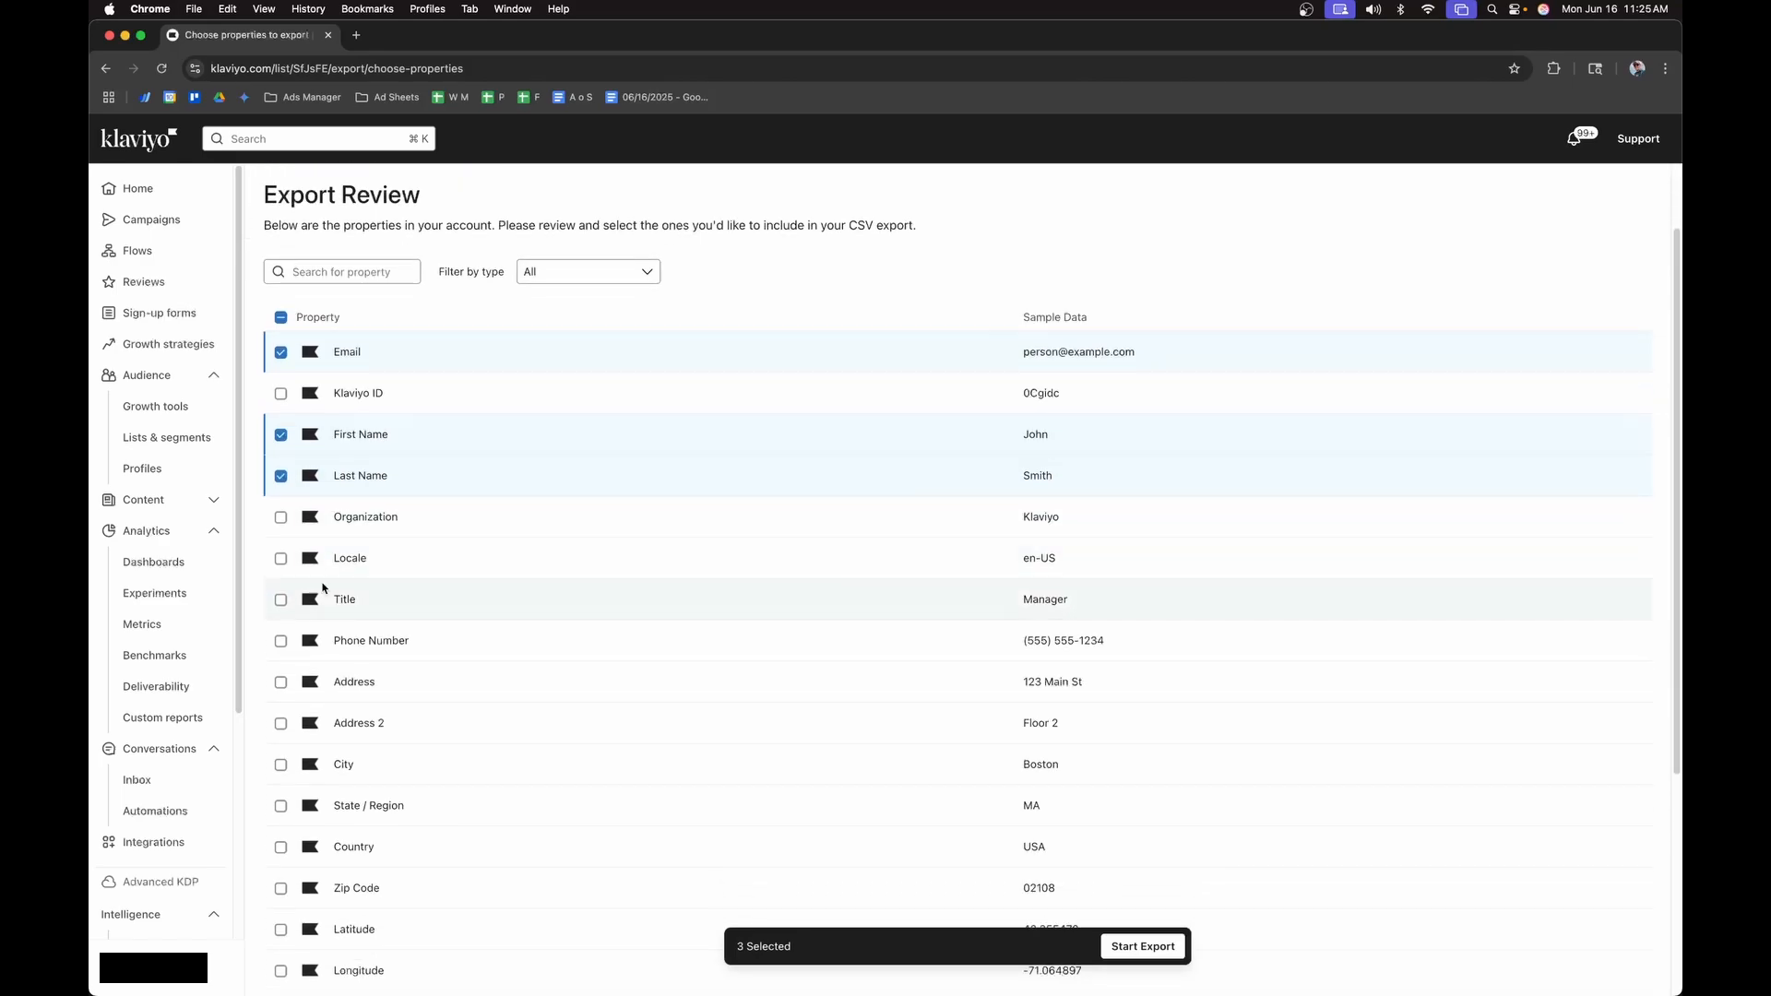
{"action": "left_click", "coordinate": [376, 638]}
{"action": "scroll", "coordinate": [376, 639], "scroll_direction": "down", "scroll_amount": 1}
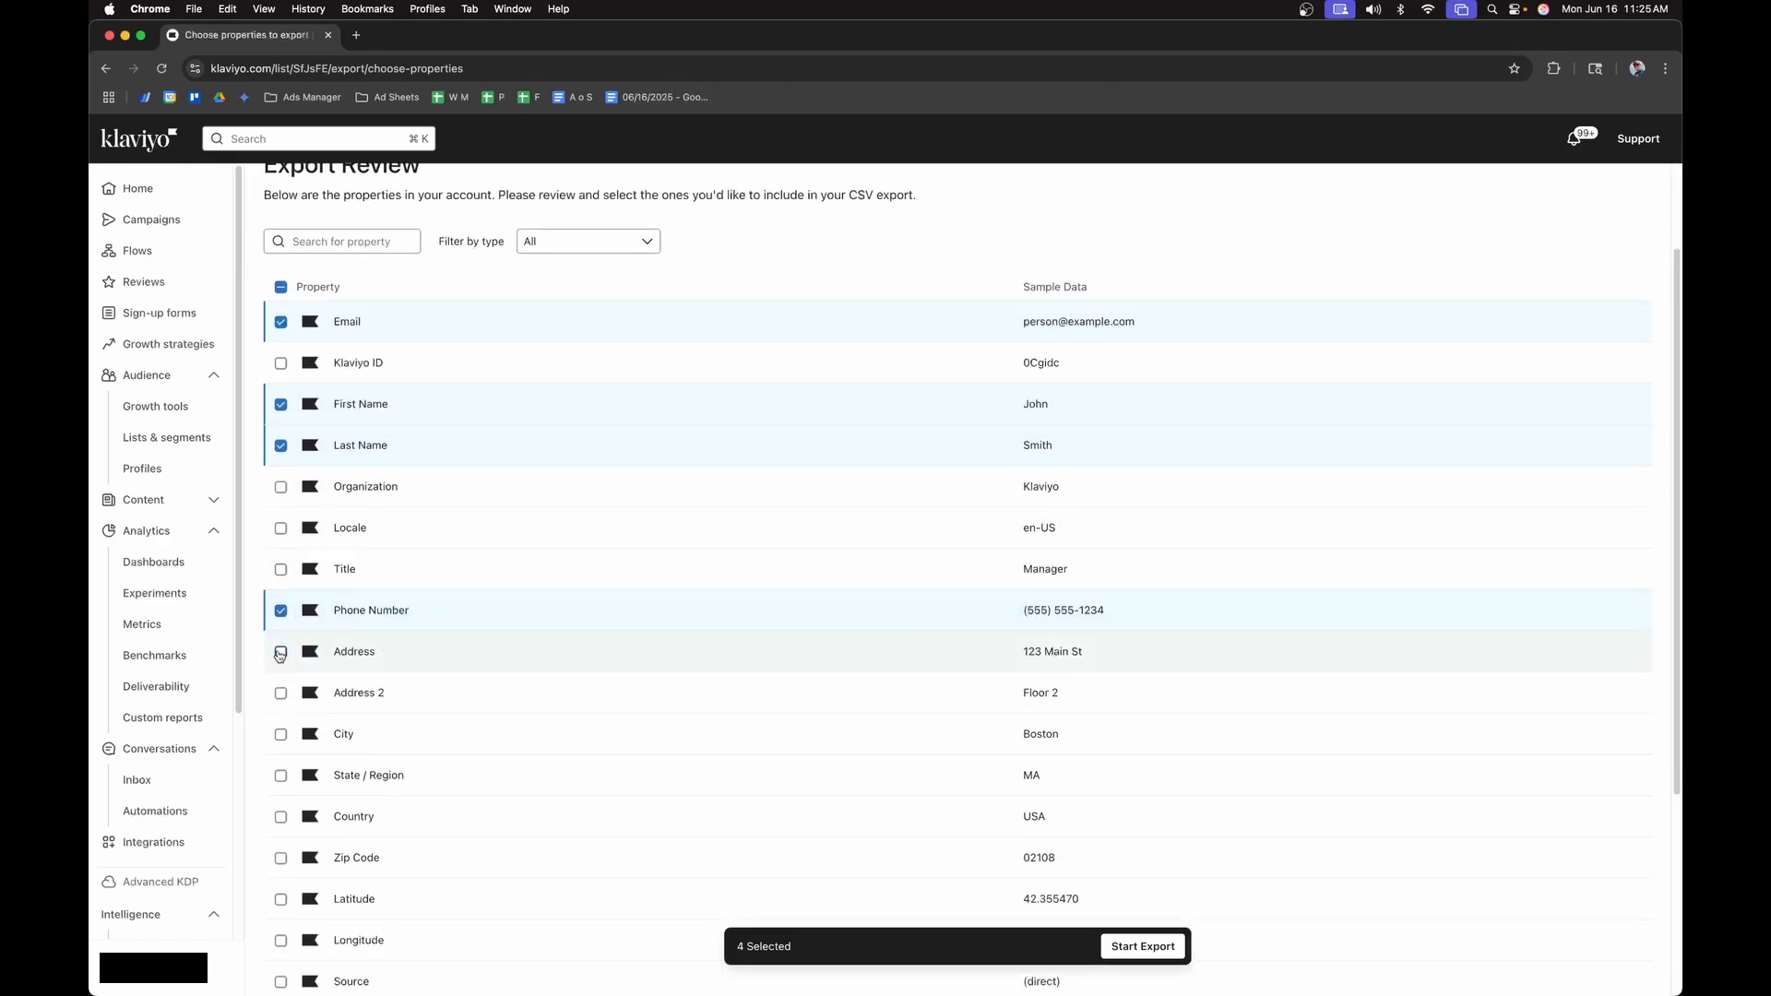
- Include the City, State / Region, Country and Zip Code properties in the list export
{"action": "scroll", "coordinate": [279, 655], "scroll_direction": "down", "scroll_amount": 1}
{"action": "left_click", "coordinate": [282, 693]}
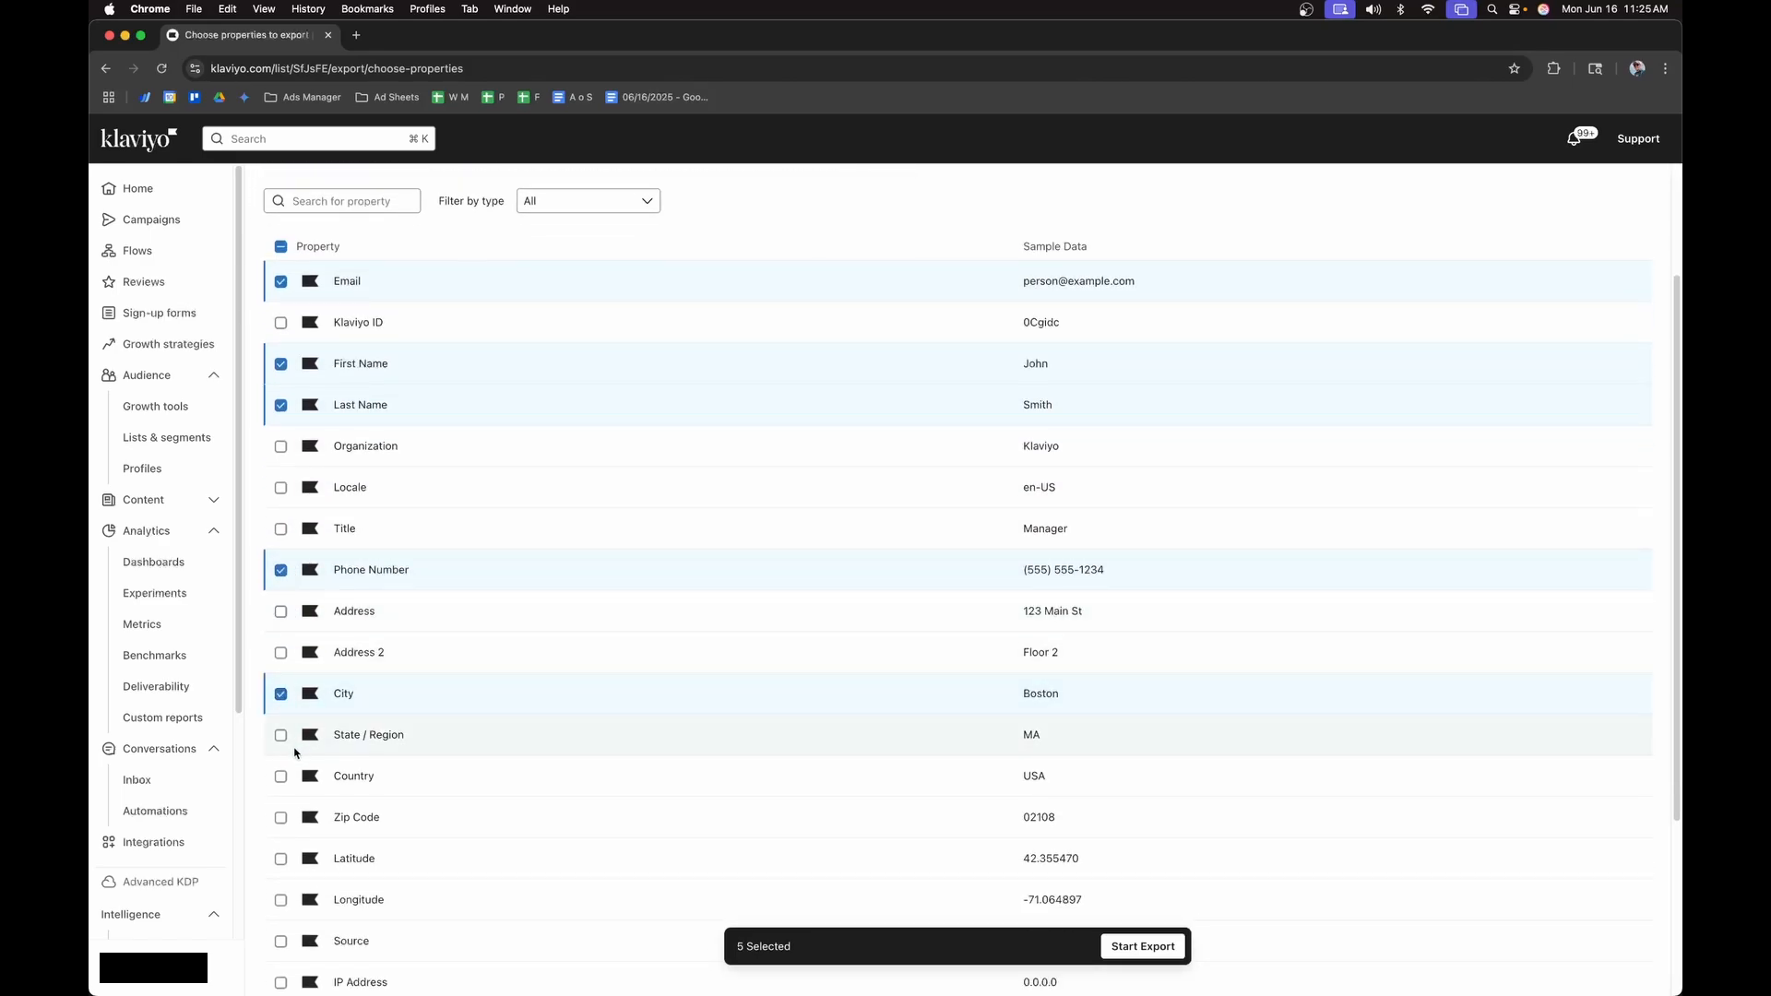
{"action": "left_click", "coordinate": [282, 738]}
{"action": "scroll", "coordinate": [283, 747], "scroll_direction": "down", "scroll_amount": 1}
{"action": "left_click", "coordinate": [282, 757]}
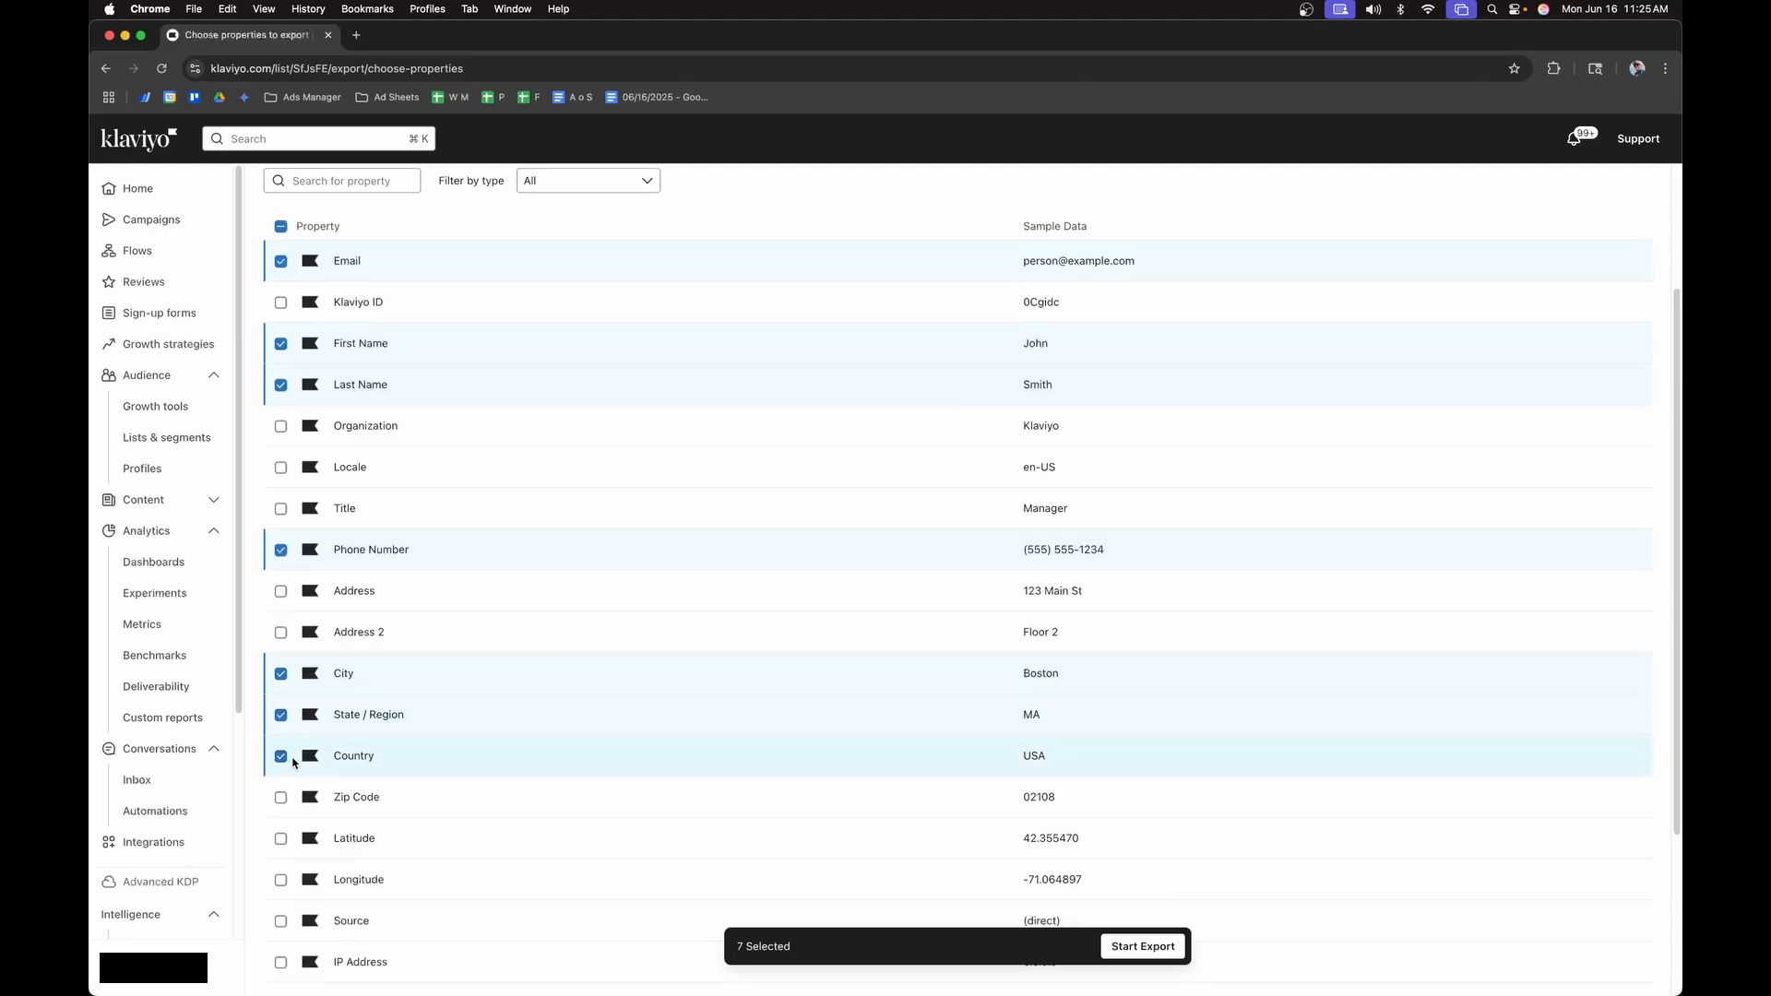
{"action": "left_click", "coordinate": [281, 799]}
{"action": "scroll", "coordinate": [498, 636], "scroll_direction": "down", "scroll_amount": 5}
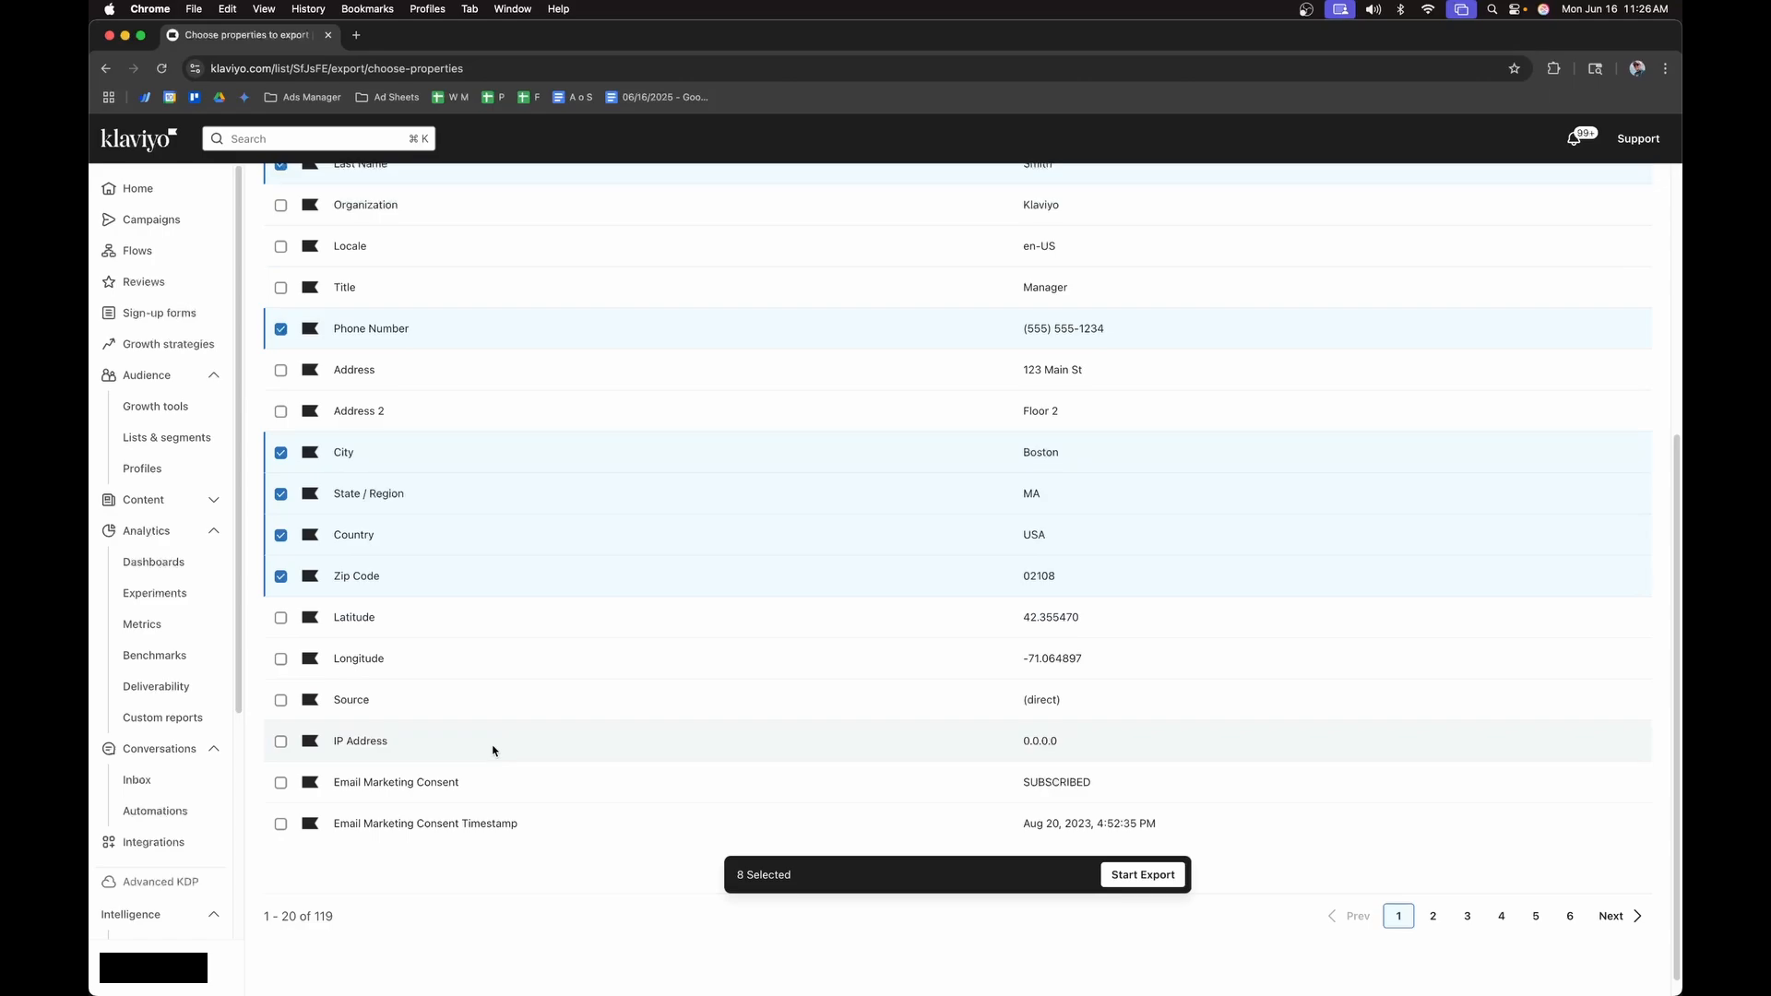
- Search the properties for "value", include Total Customer Lifetime Value, and start the export
{"action": "scroll", "coordinate": [493, 750], "scroll_direction": "up", "scroll_amount": 9}
{"action": "left_click", "coordinate": [334, 367]}
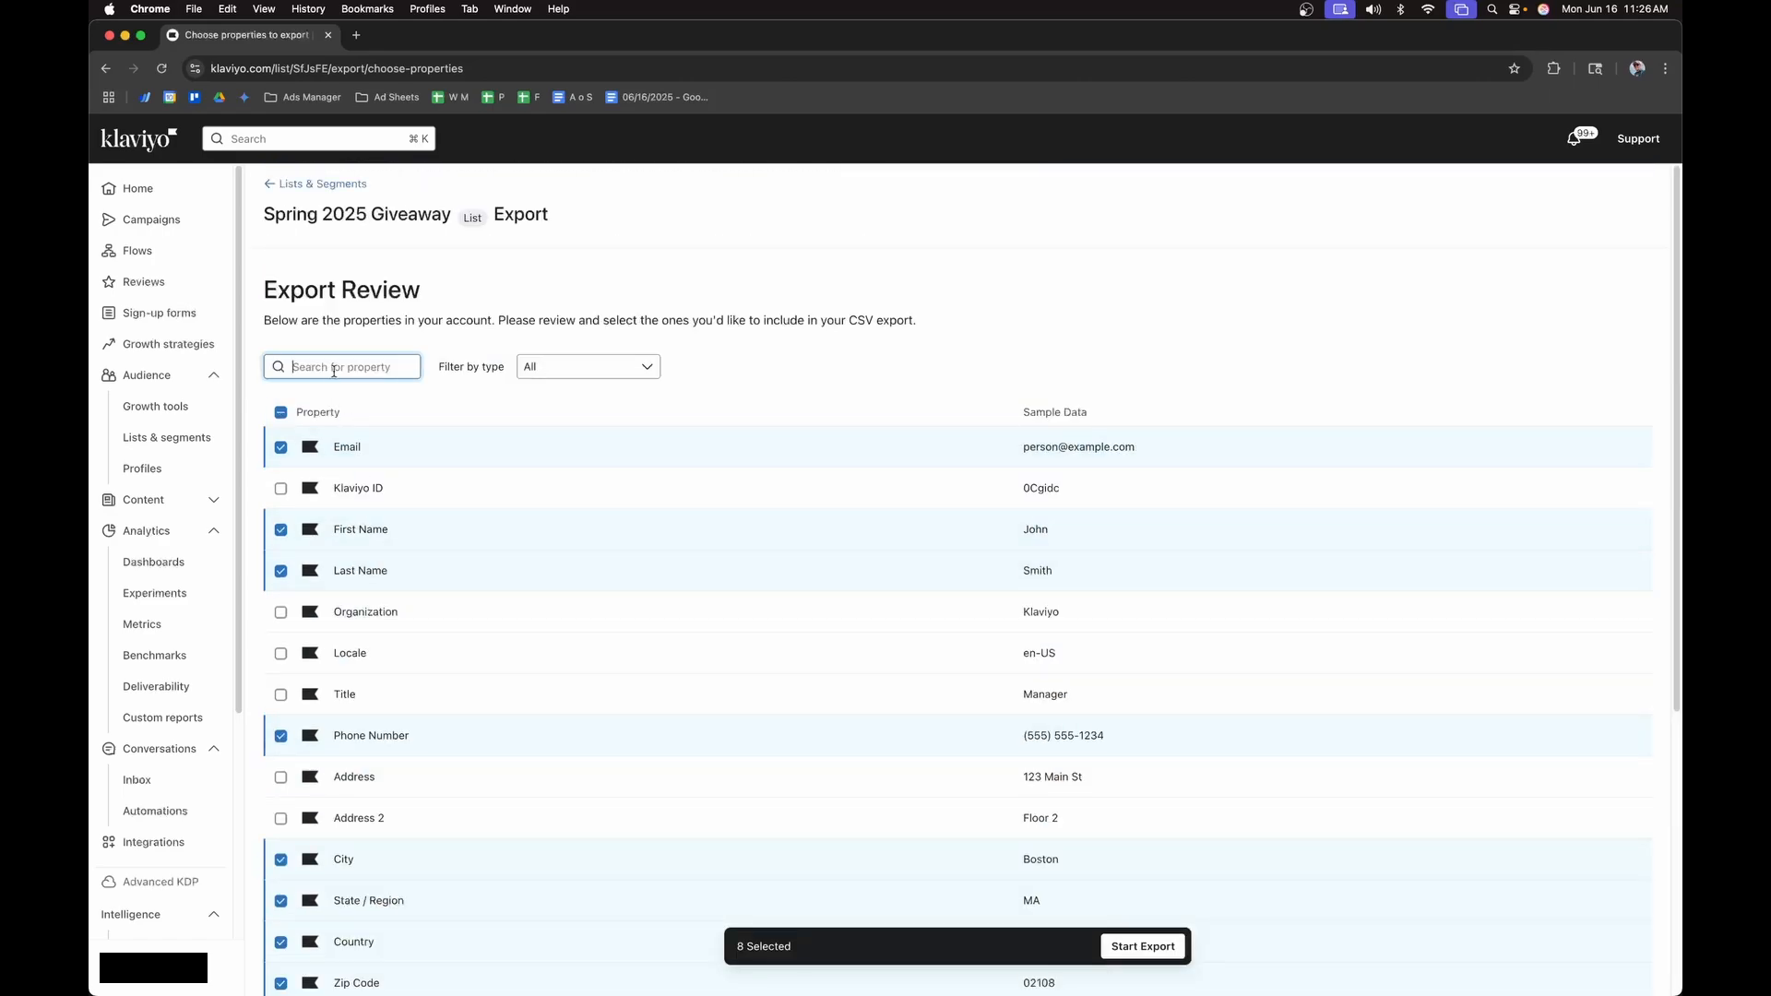
{"action": "type", "text": "value"}
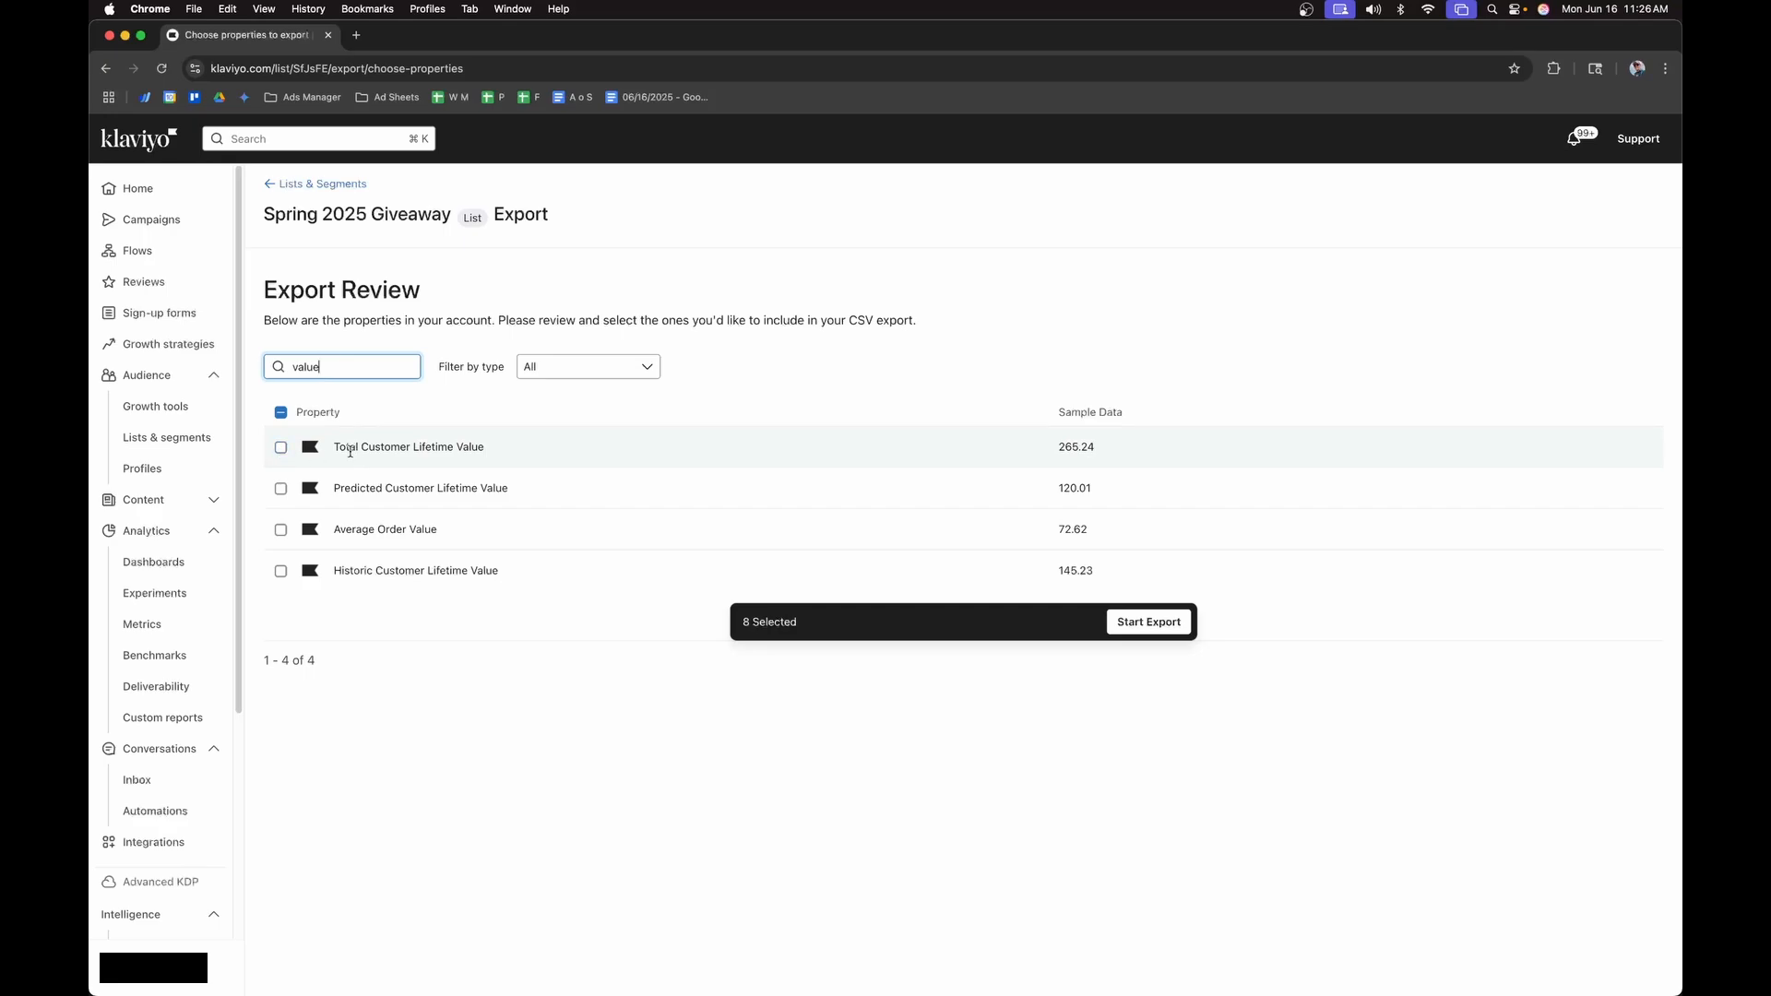
{"action": "left_click", "coordinate": [280, 447]}
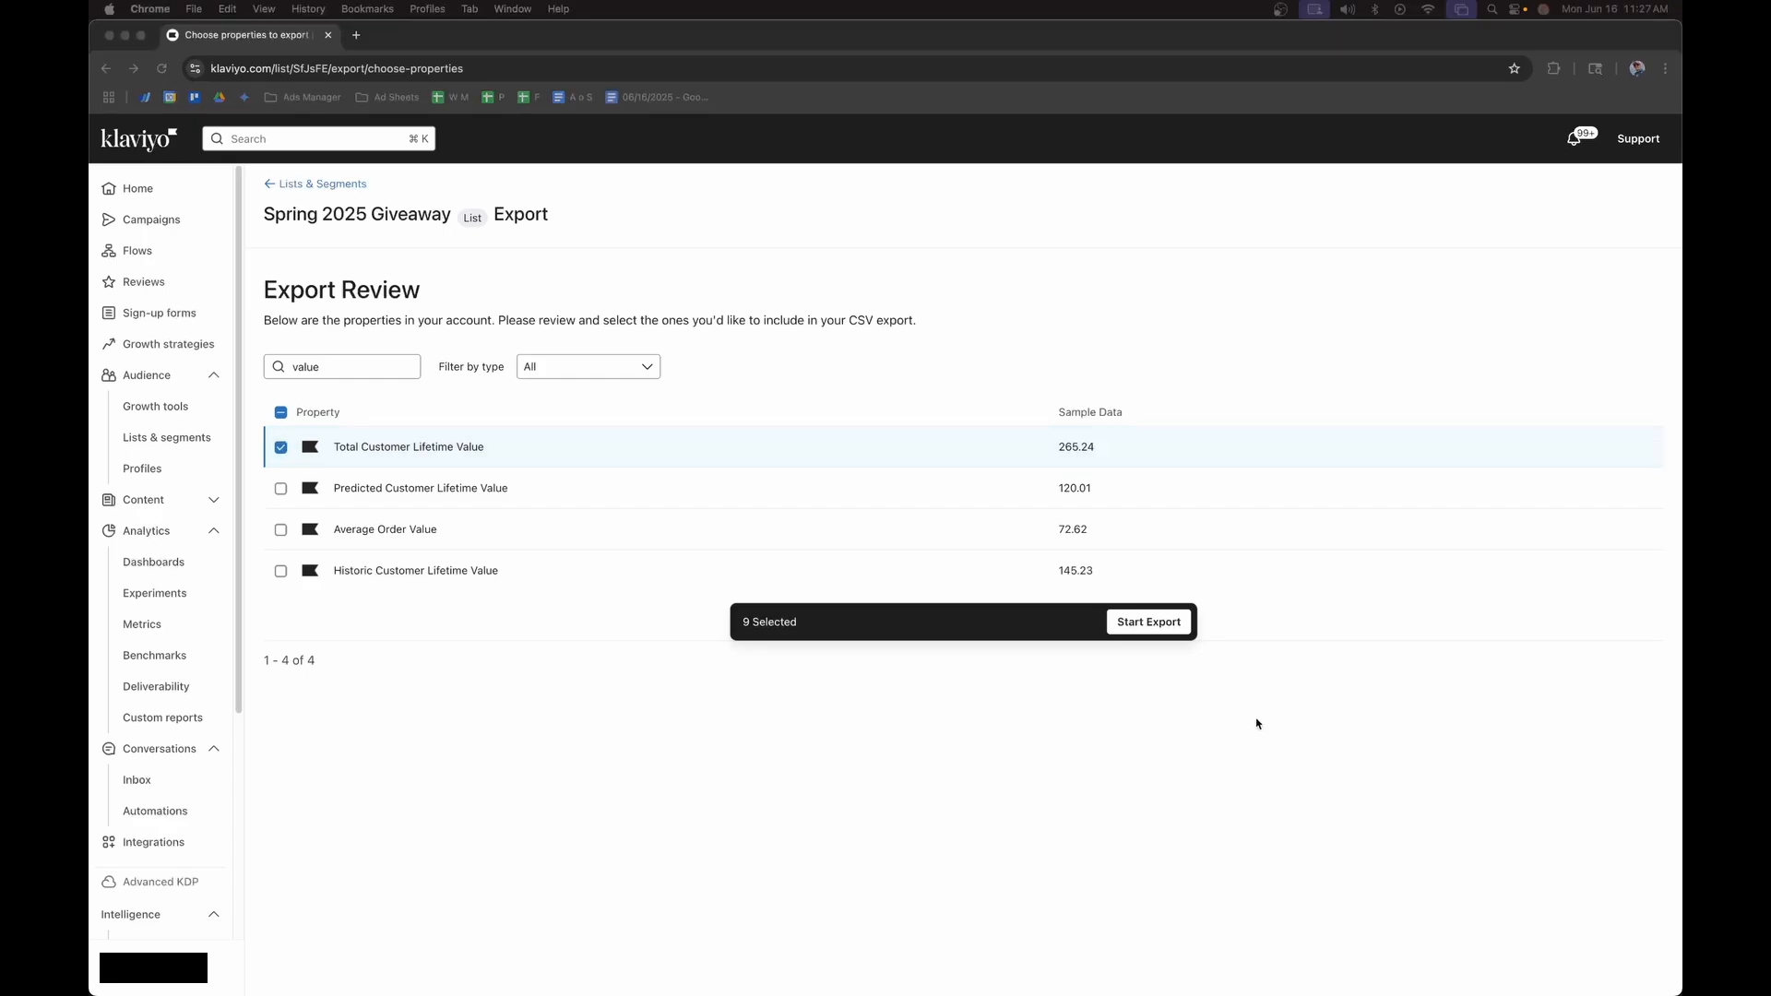
{"action": "left_click", "coordinate": [1148, 625]}
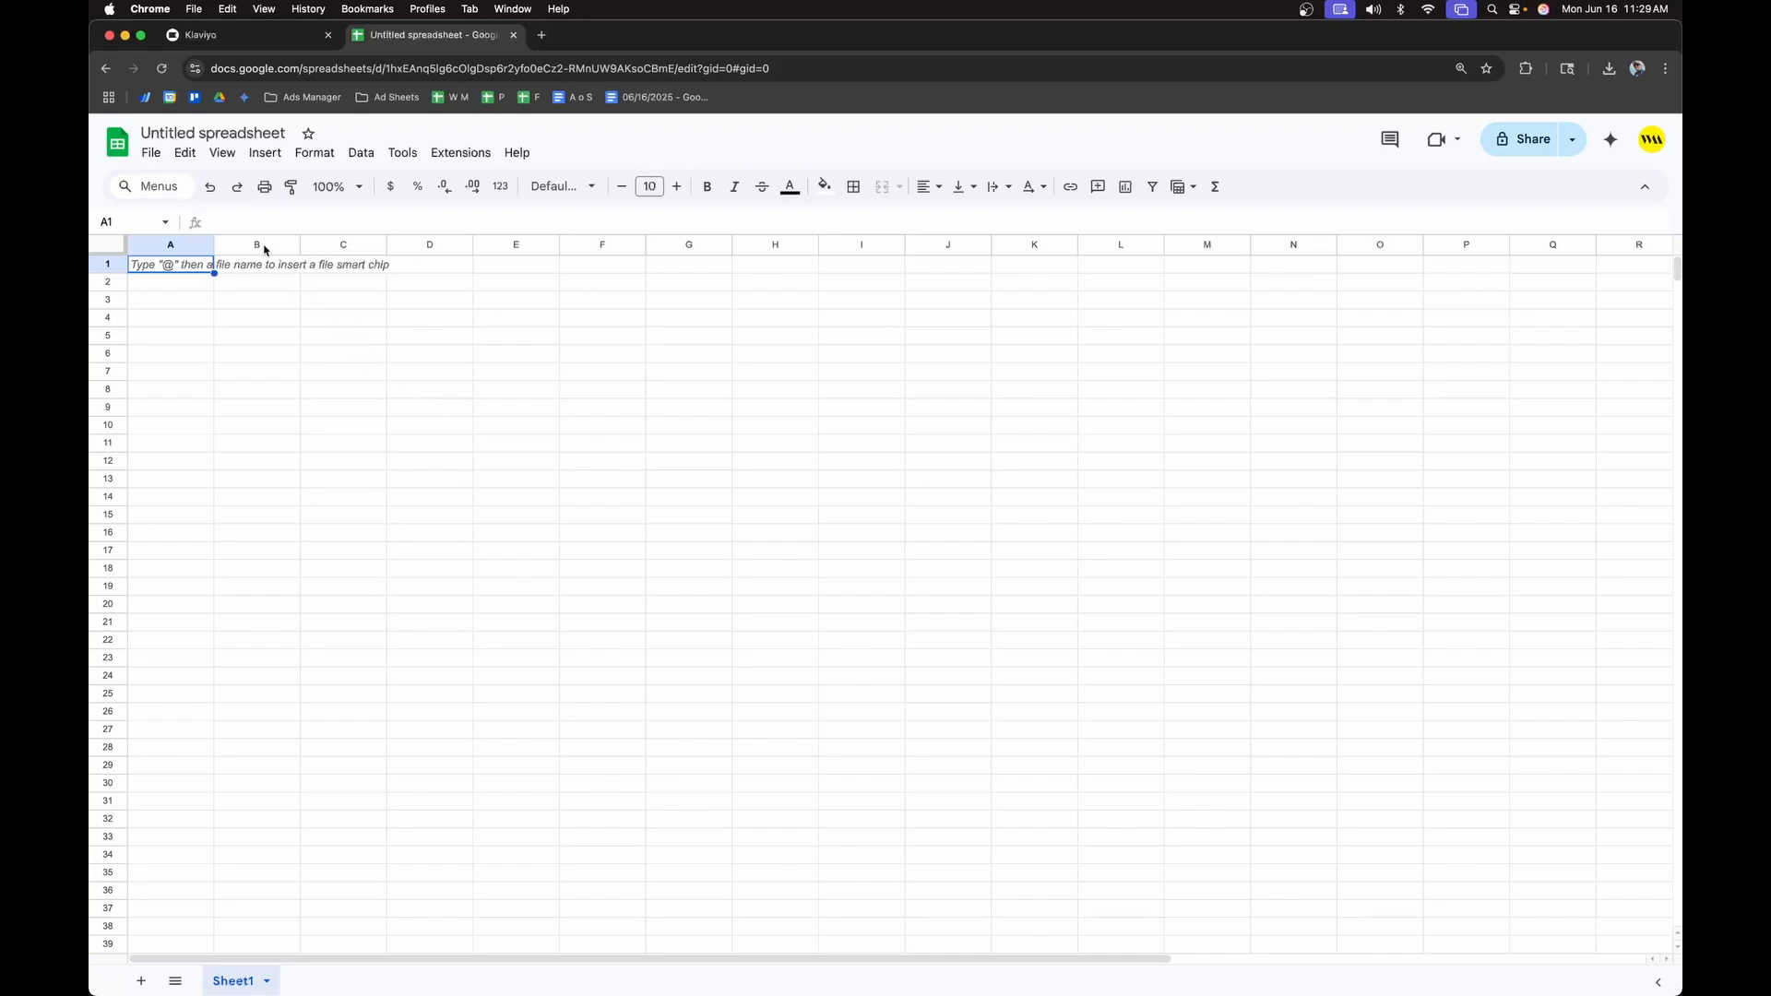
- Import List Export 2025-06-16.csv into the blank Google Sheets spreadsheet, replacing its contents, and widen the Total Customer Lifetime Value column to fit its header
{"action": "left_click", "coordinate": [151, 154]}
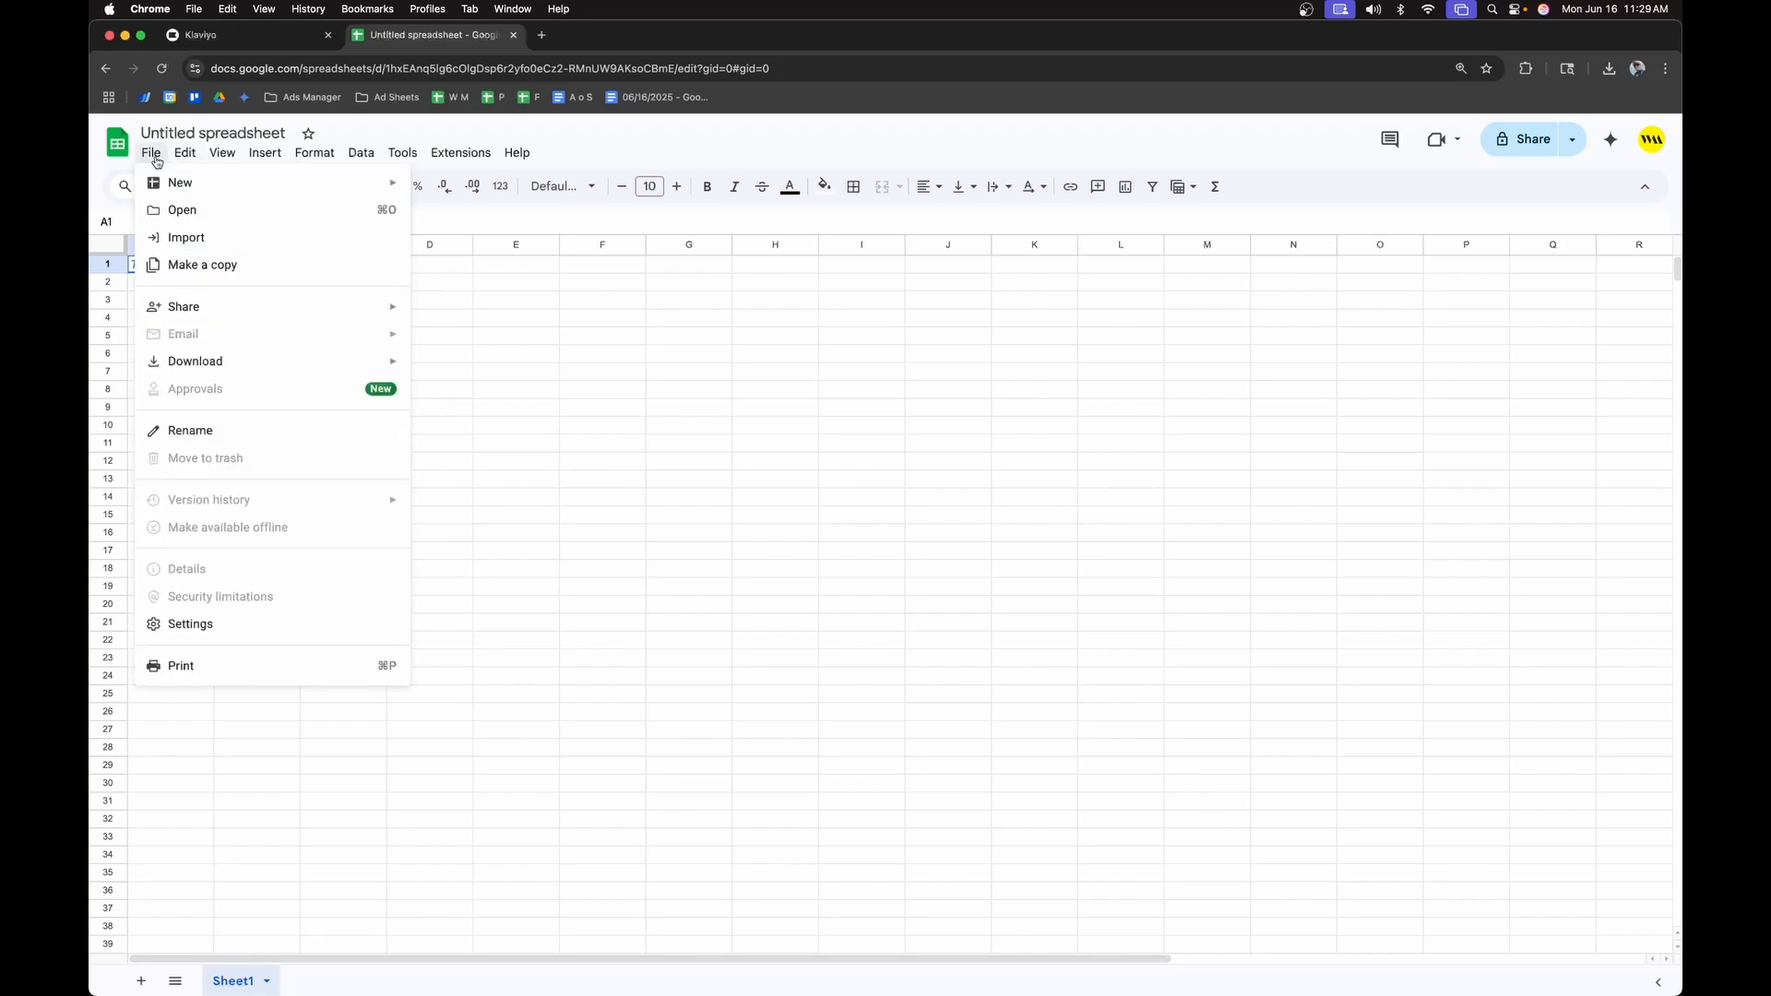
{"action": "left_click", "coordinate": [180, 237]}
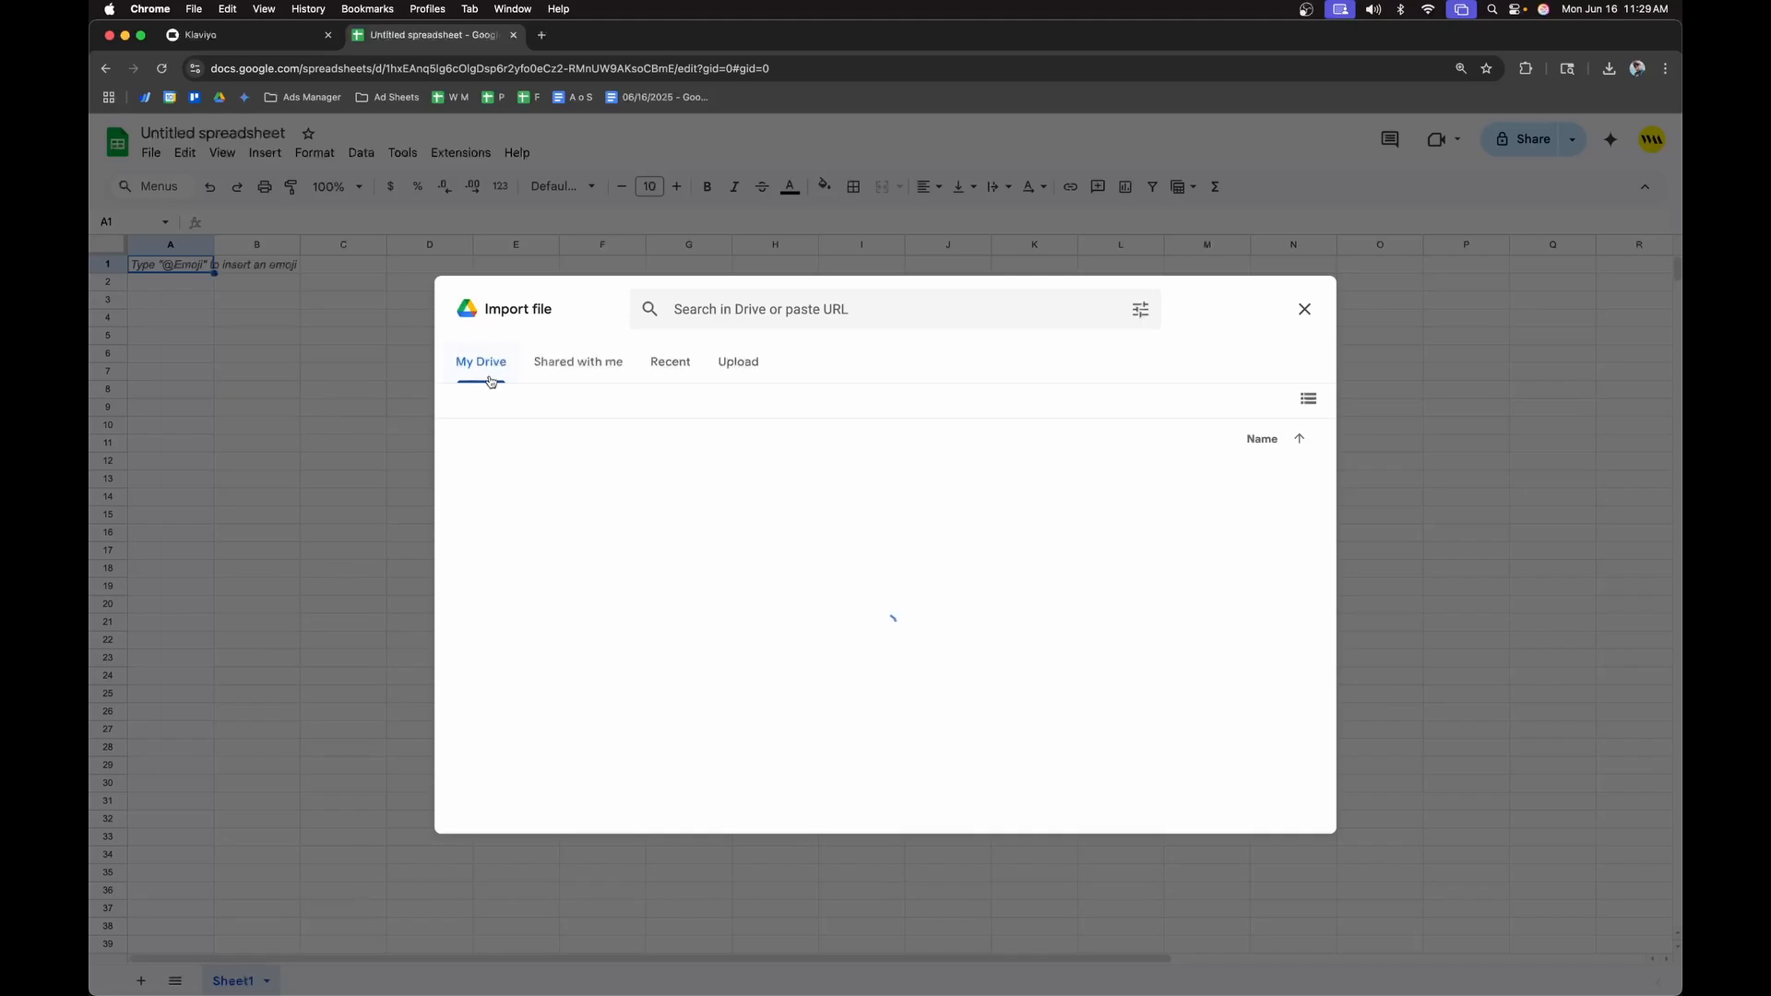
{"action": "left_click", "coordinate": [731, 360]}
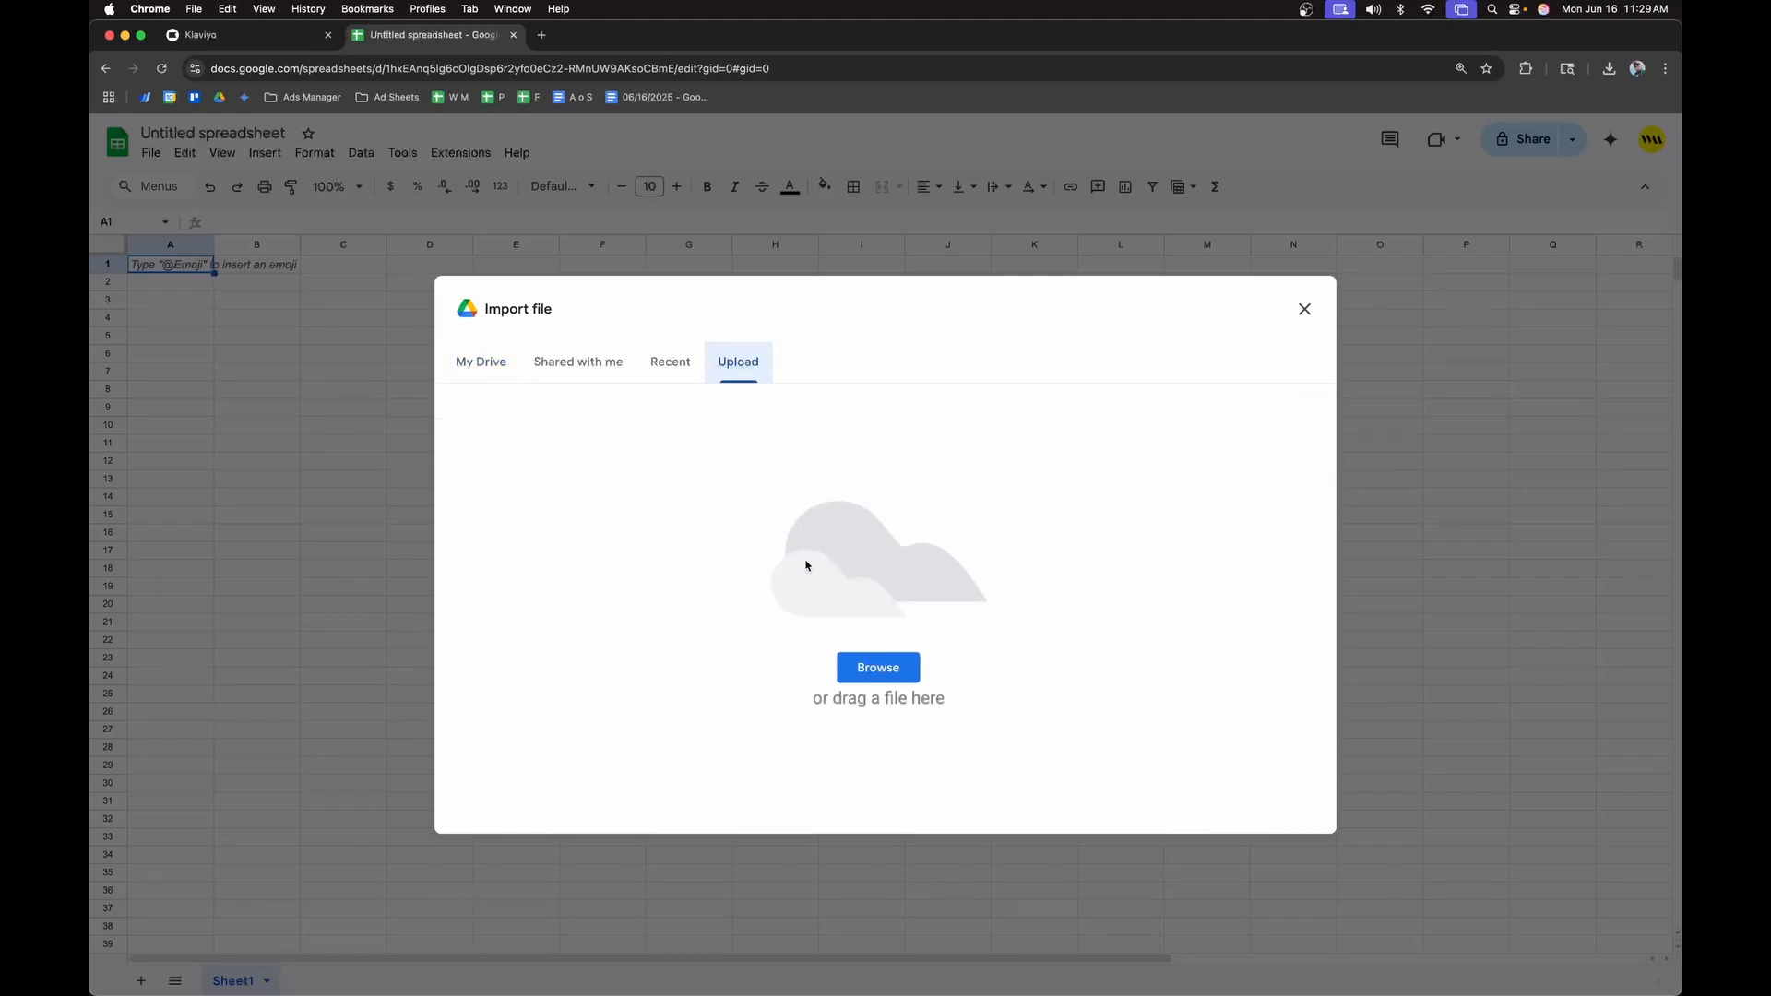
{"action": "left_click", "coordinate": [879, 668]}
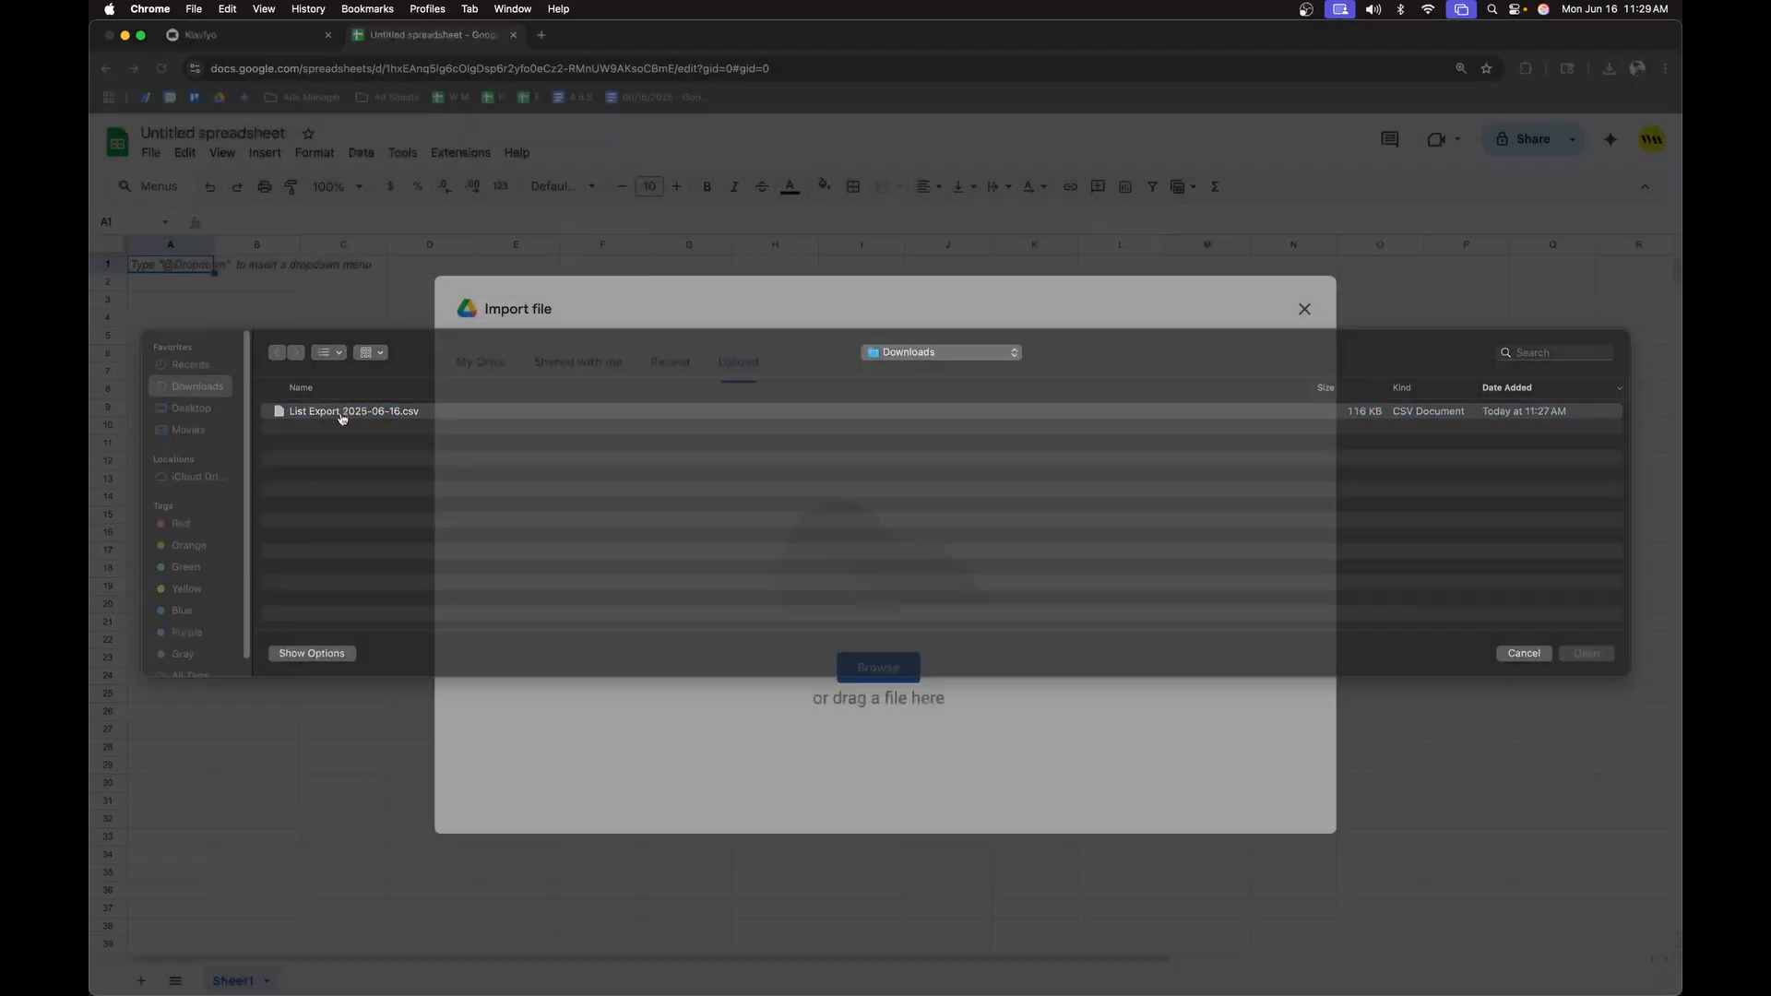
{"action": "double_click", "coordinate": [341, 413]}
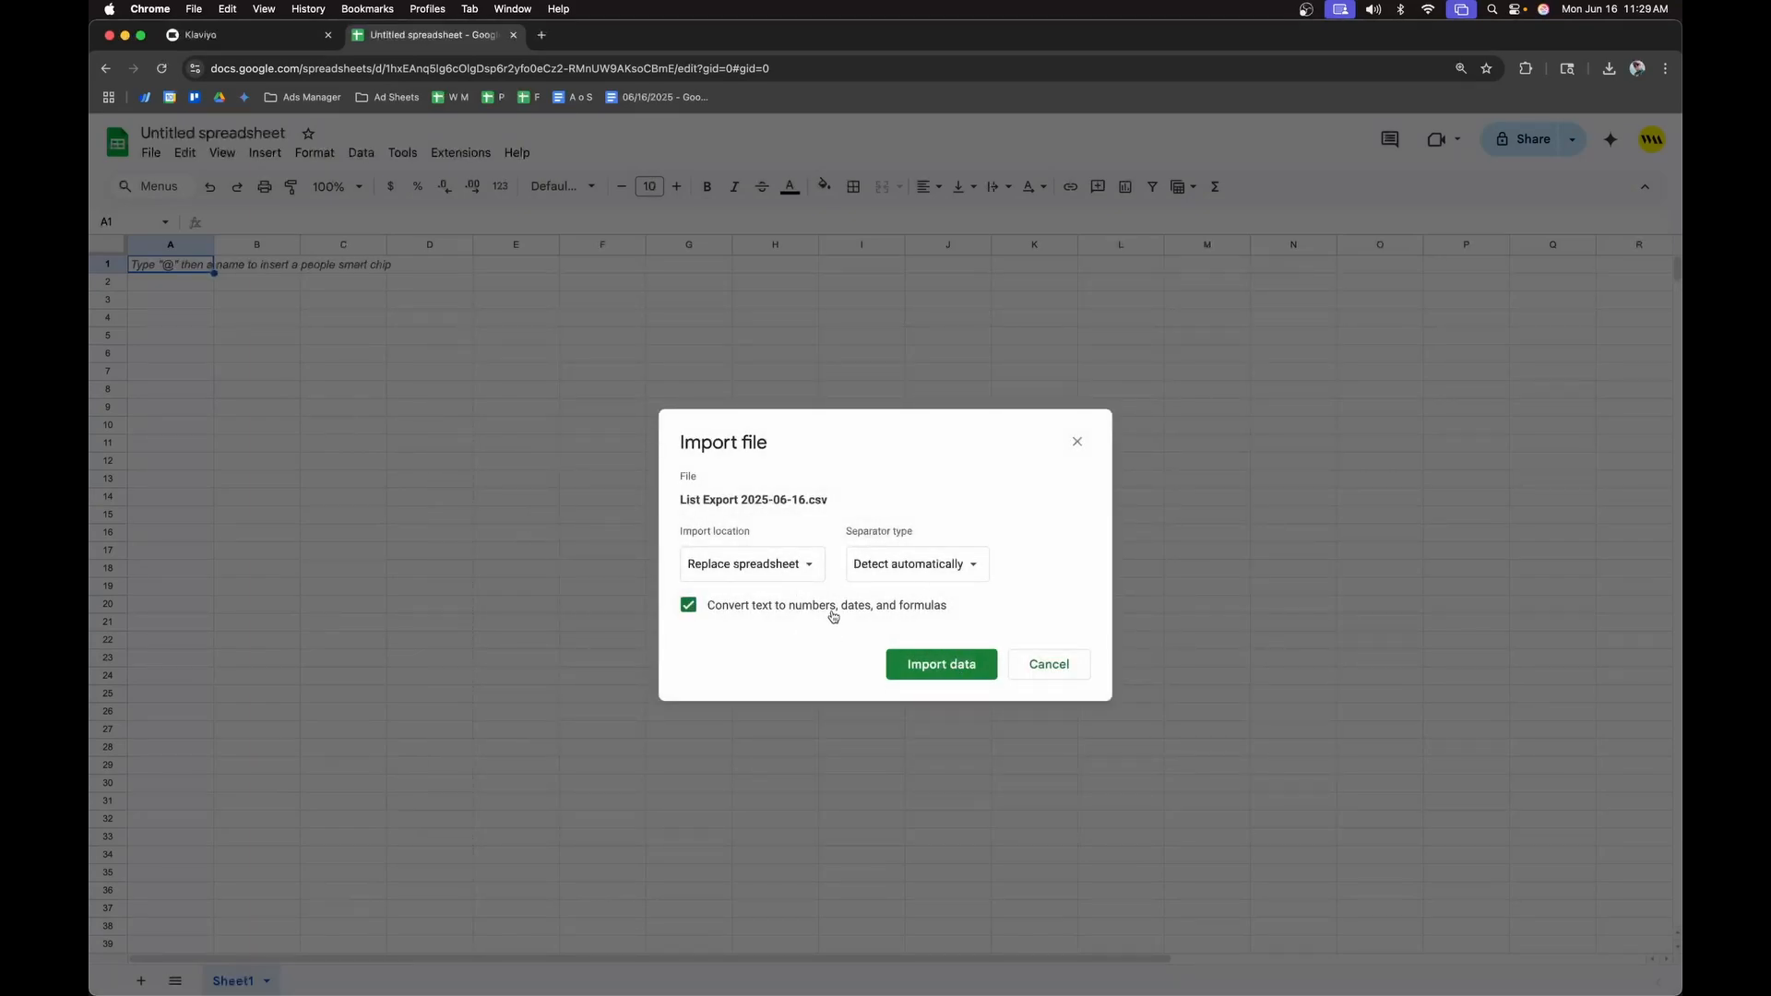
{"action": "left_click", "coordinate": [950, 671]}
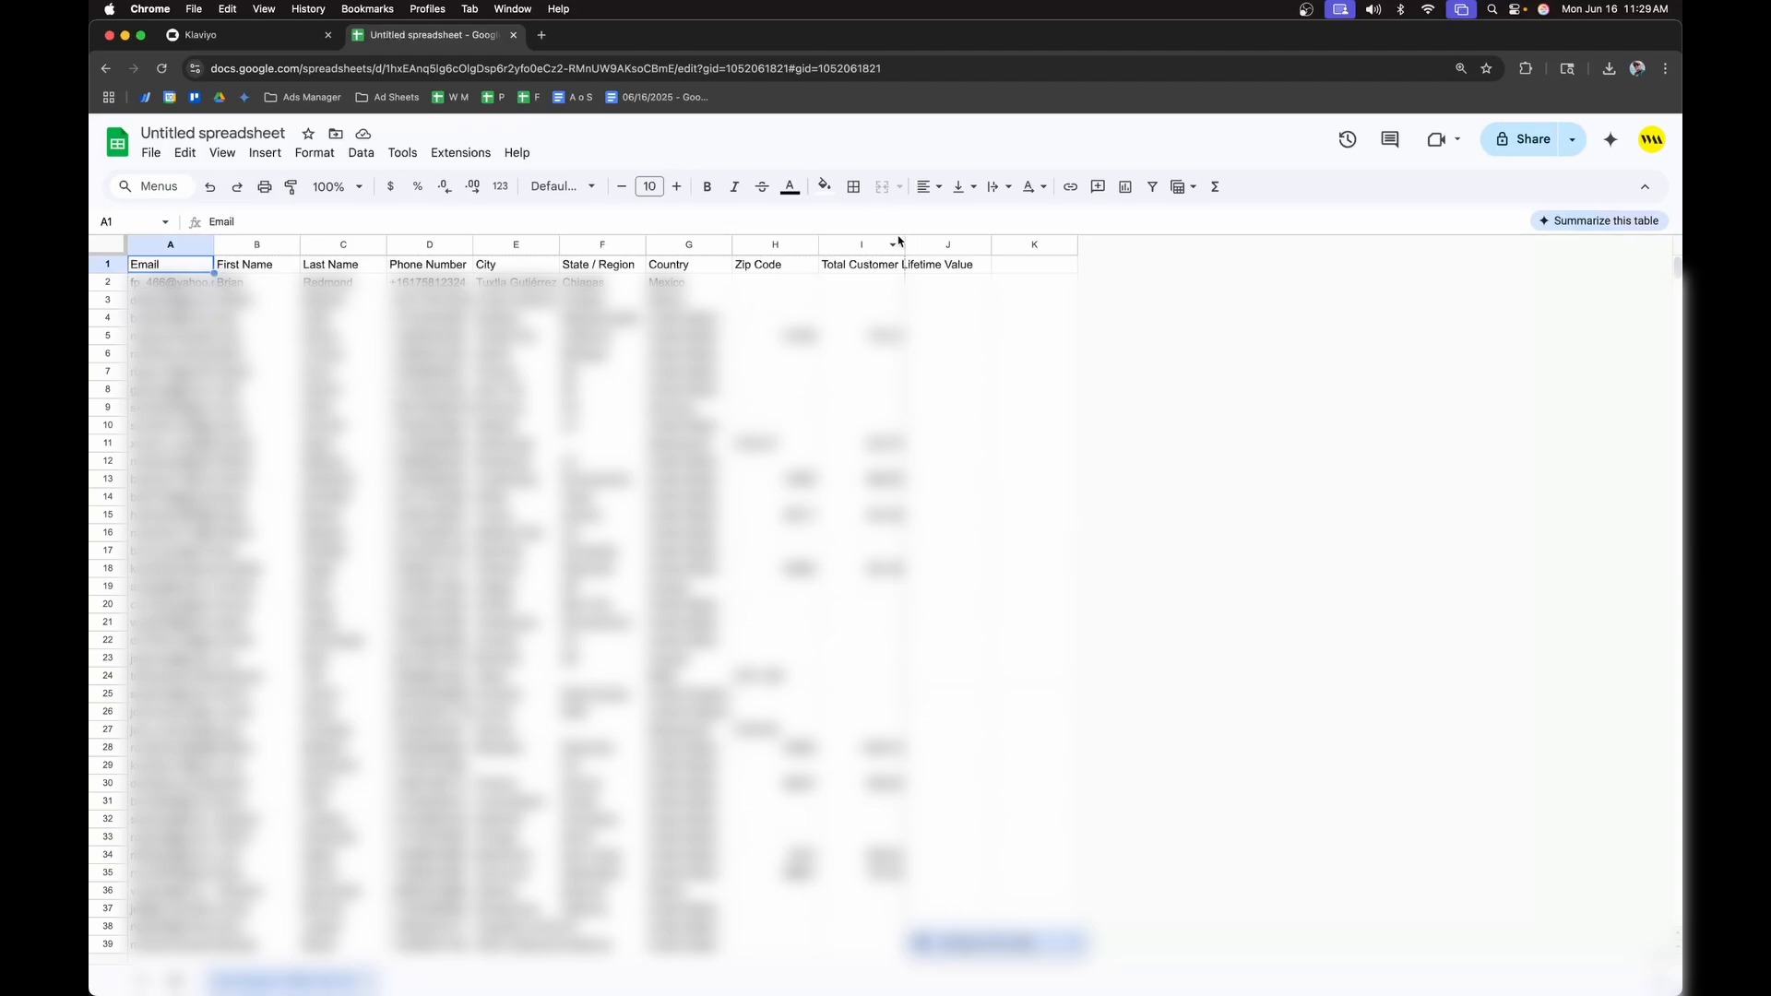
{"action": "left_click_drag", "start_coordinate": [904, 245], "coordinate": [989, 244]}
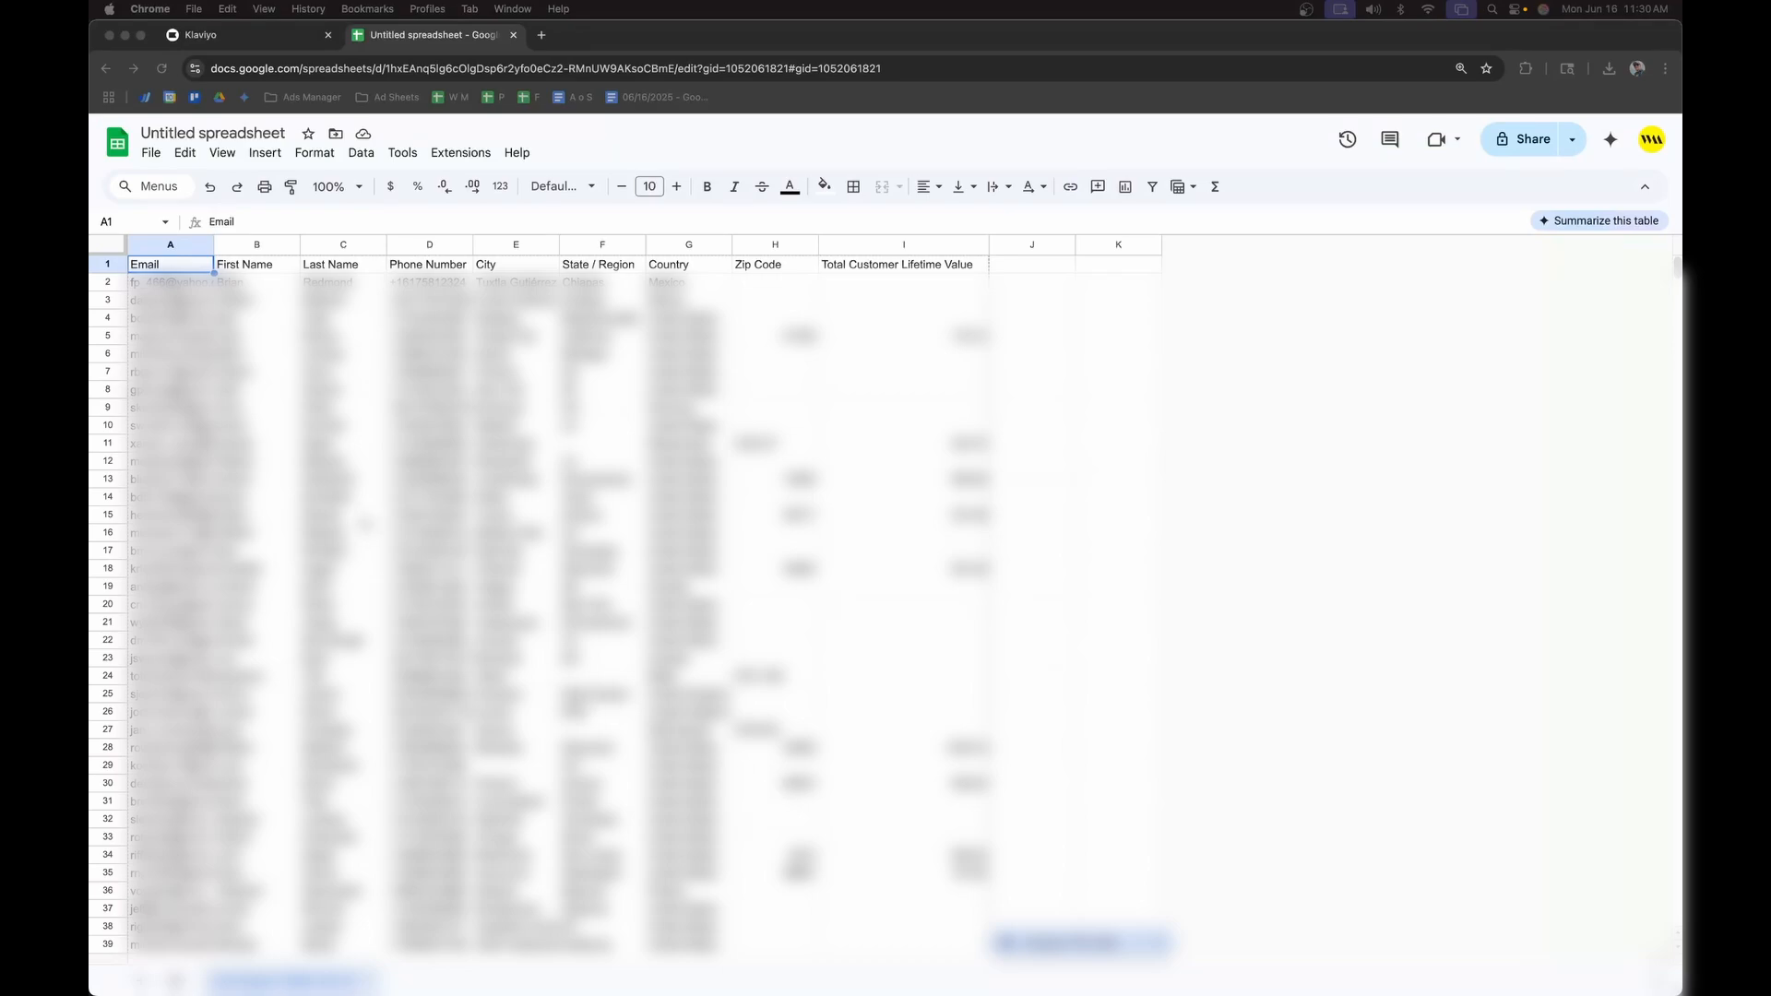
- Rename the Email, First Name, Last Name and Phone Number headers to email, fn, ln and phone
{"action": "left_click", "coordinate": [179, 270]}
{"action": "double_click", "coordinate": [179, 267]}
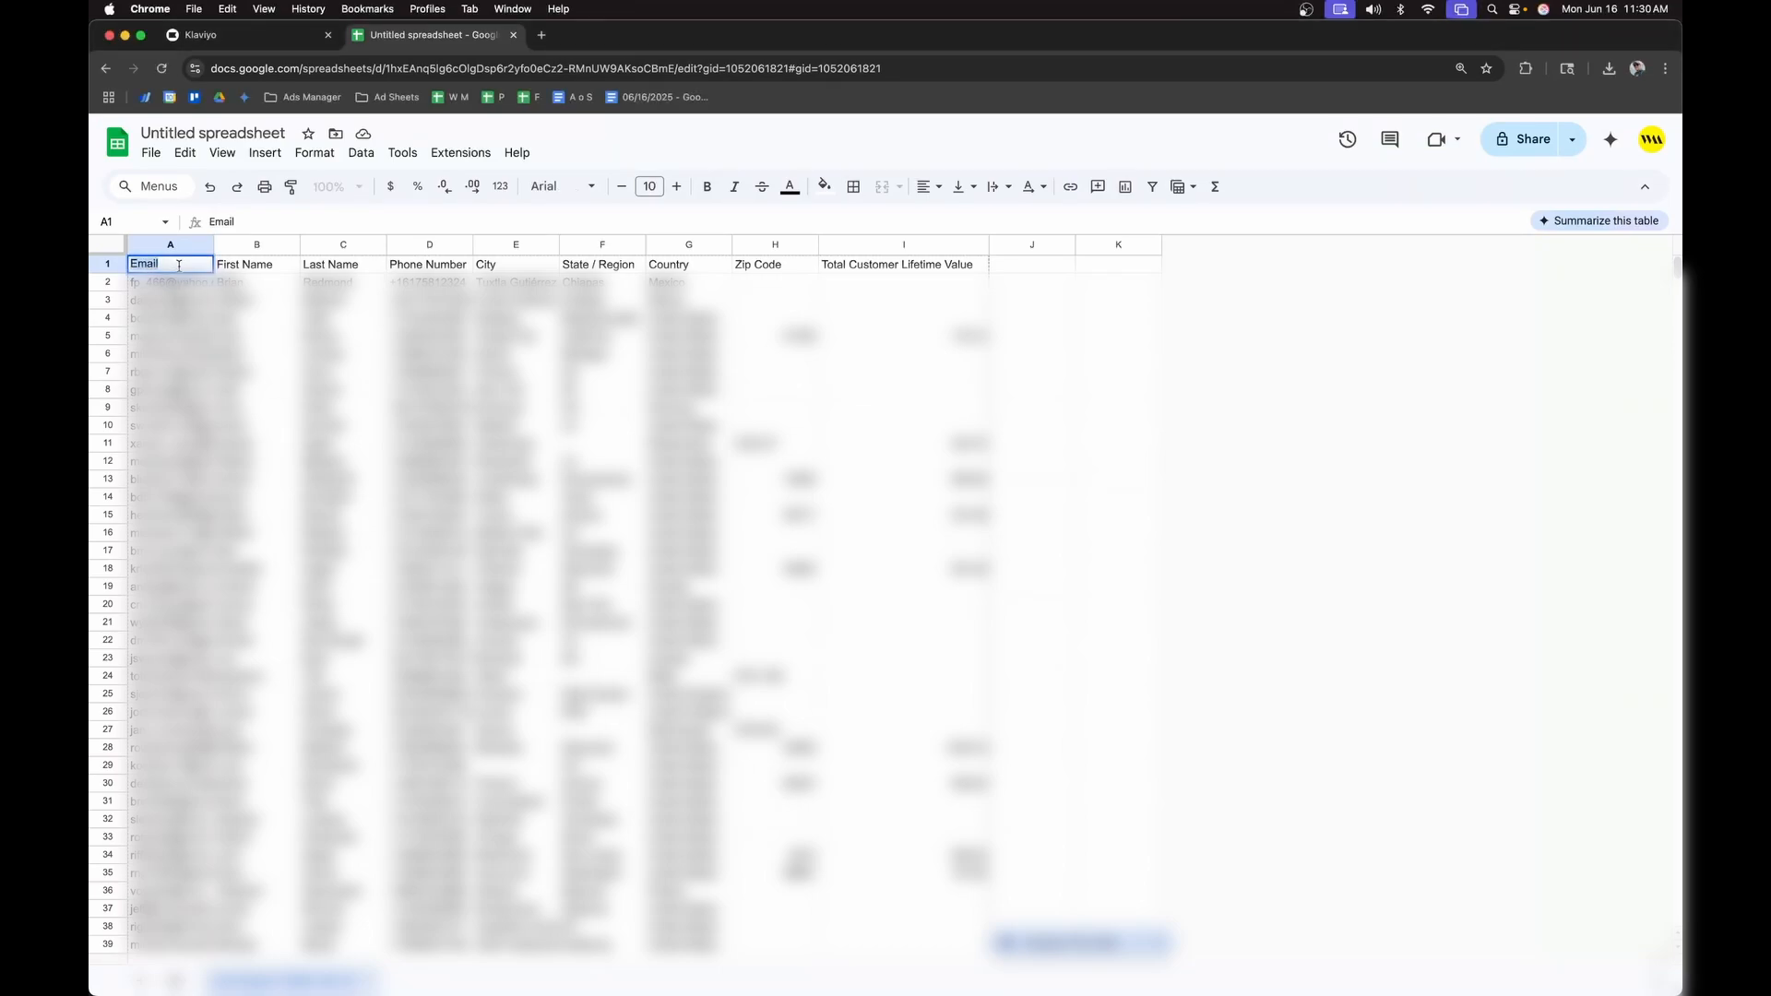
{"action": "type", "text": "email"}
{"action": "key", "text": "Tab"}
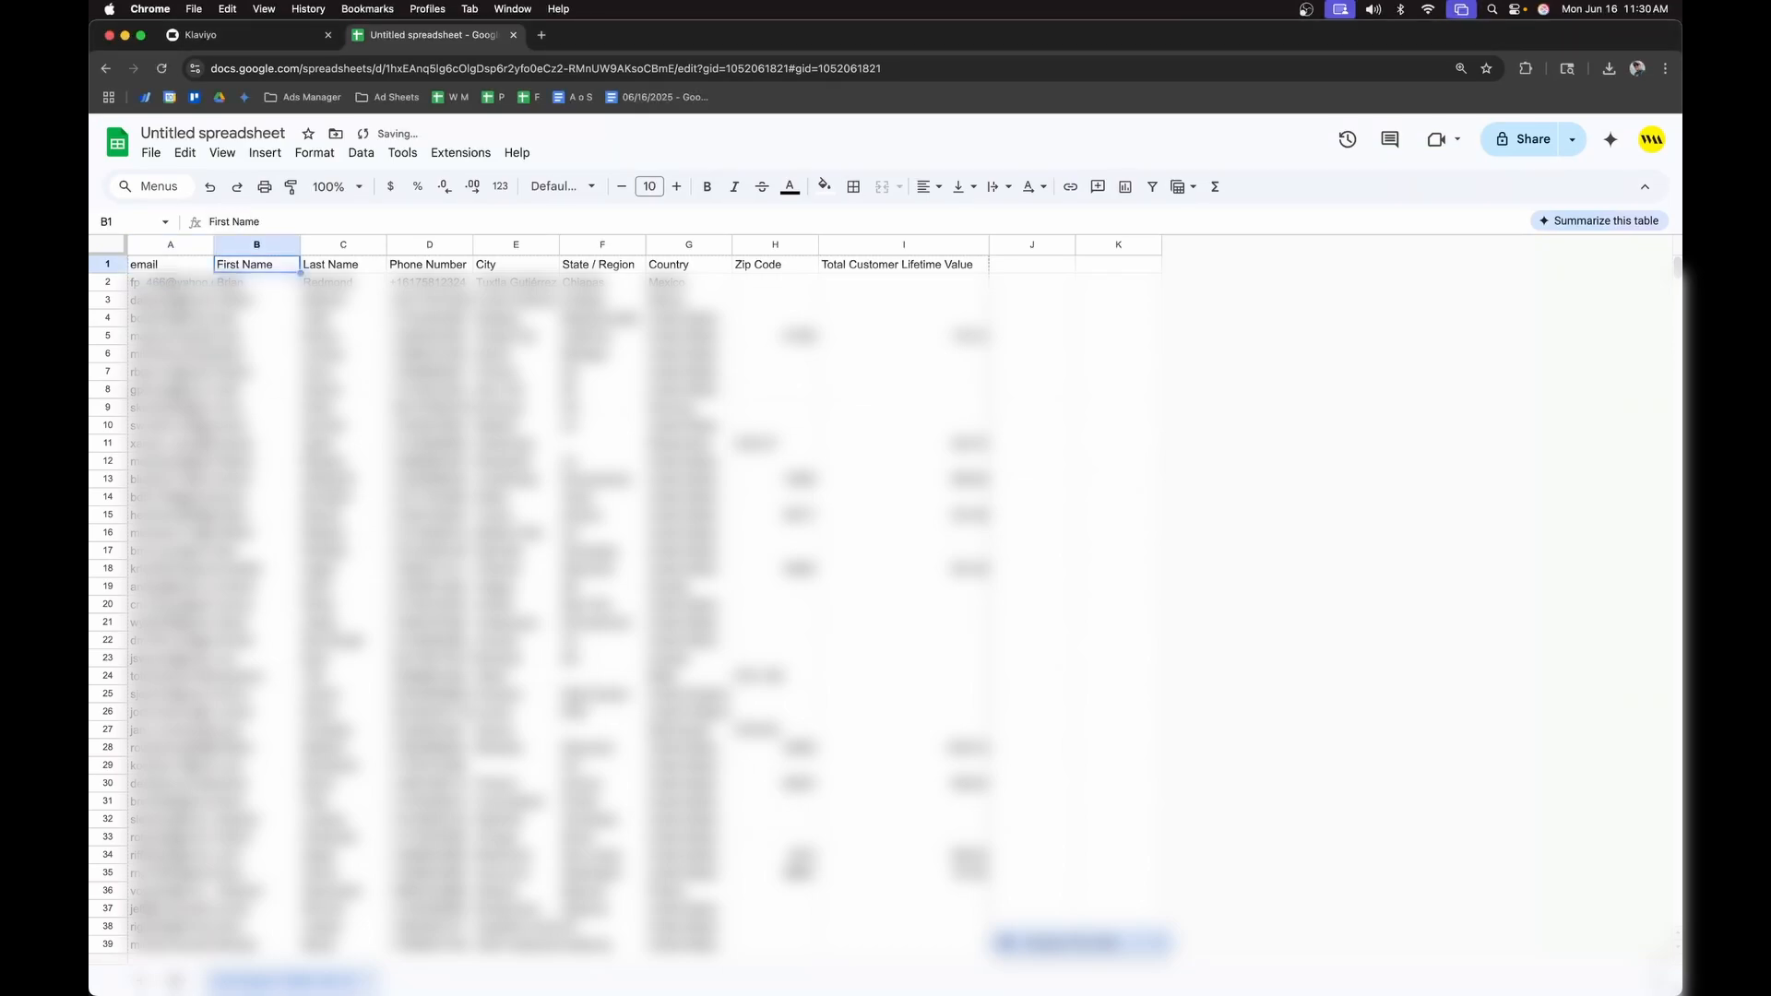
{"action": "type", "text": "fn"}
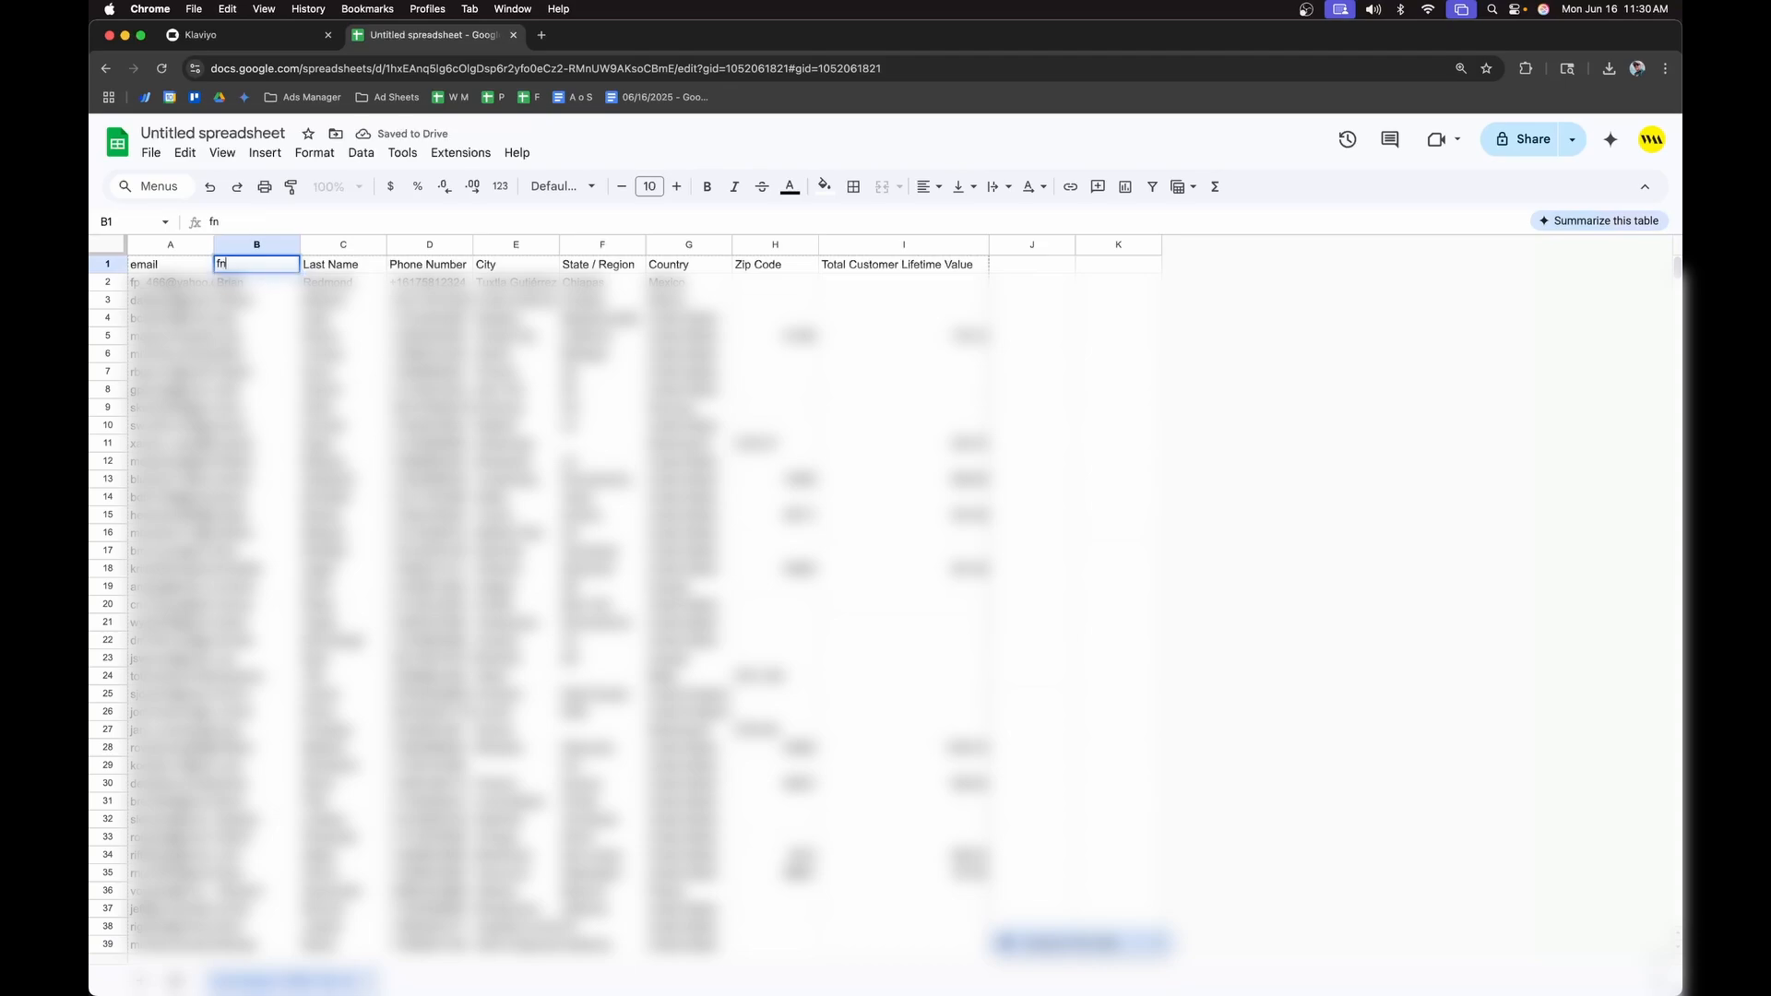
{"action": "key", "text": "Tab"}
{"action": "type", "text": "ln"}
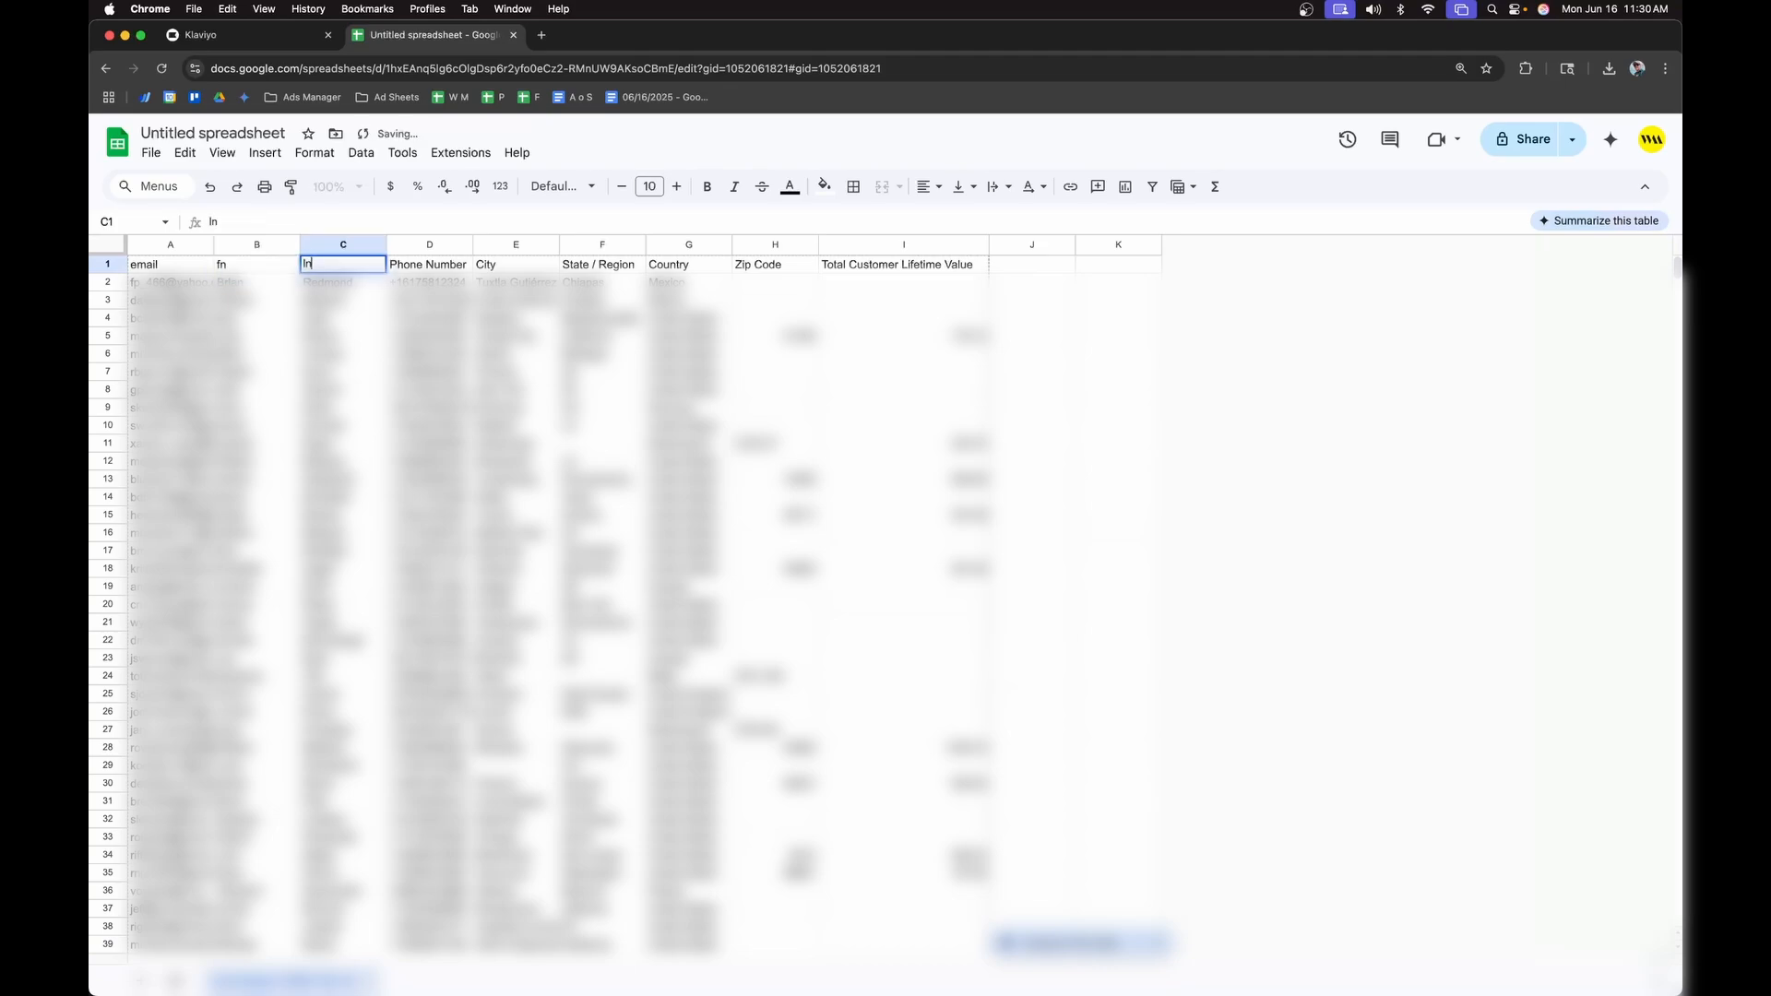
{"action": "key", "text": "Tab"}
{"action": "type", "text": "phone"}
{"action": "key", "text": "Tab"}
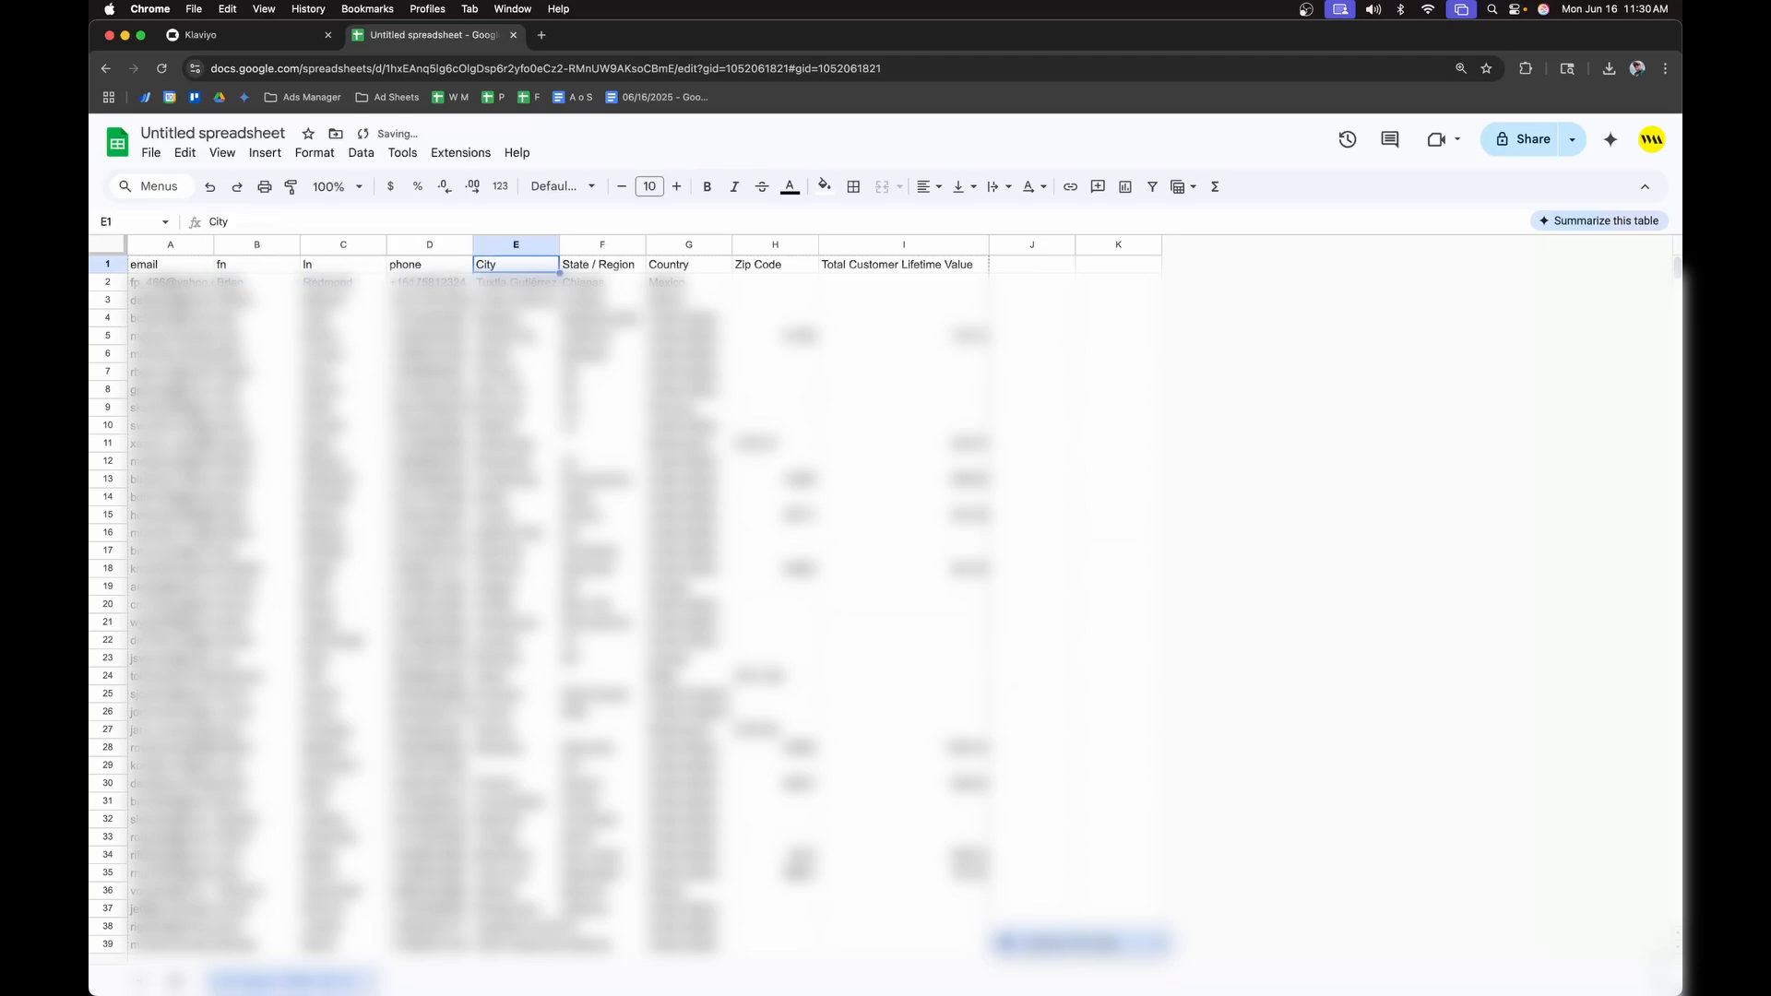
- Rename the headers in E1 through I1 to ct, st, country, zip and value
{"action": "type", "text": "ct"}
{"action": "key", "text": "Tab"}
{"action": "type", "text": "st"}
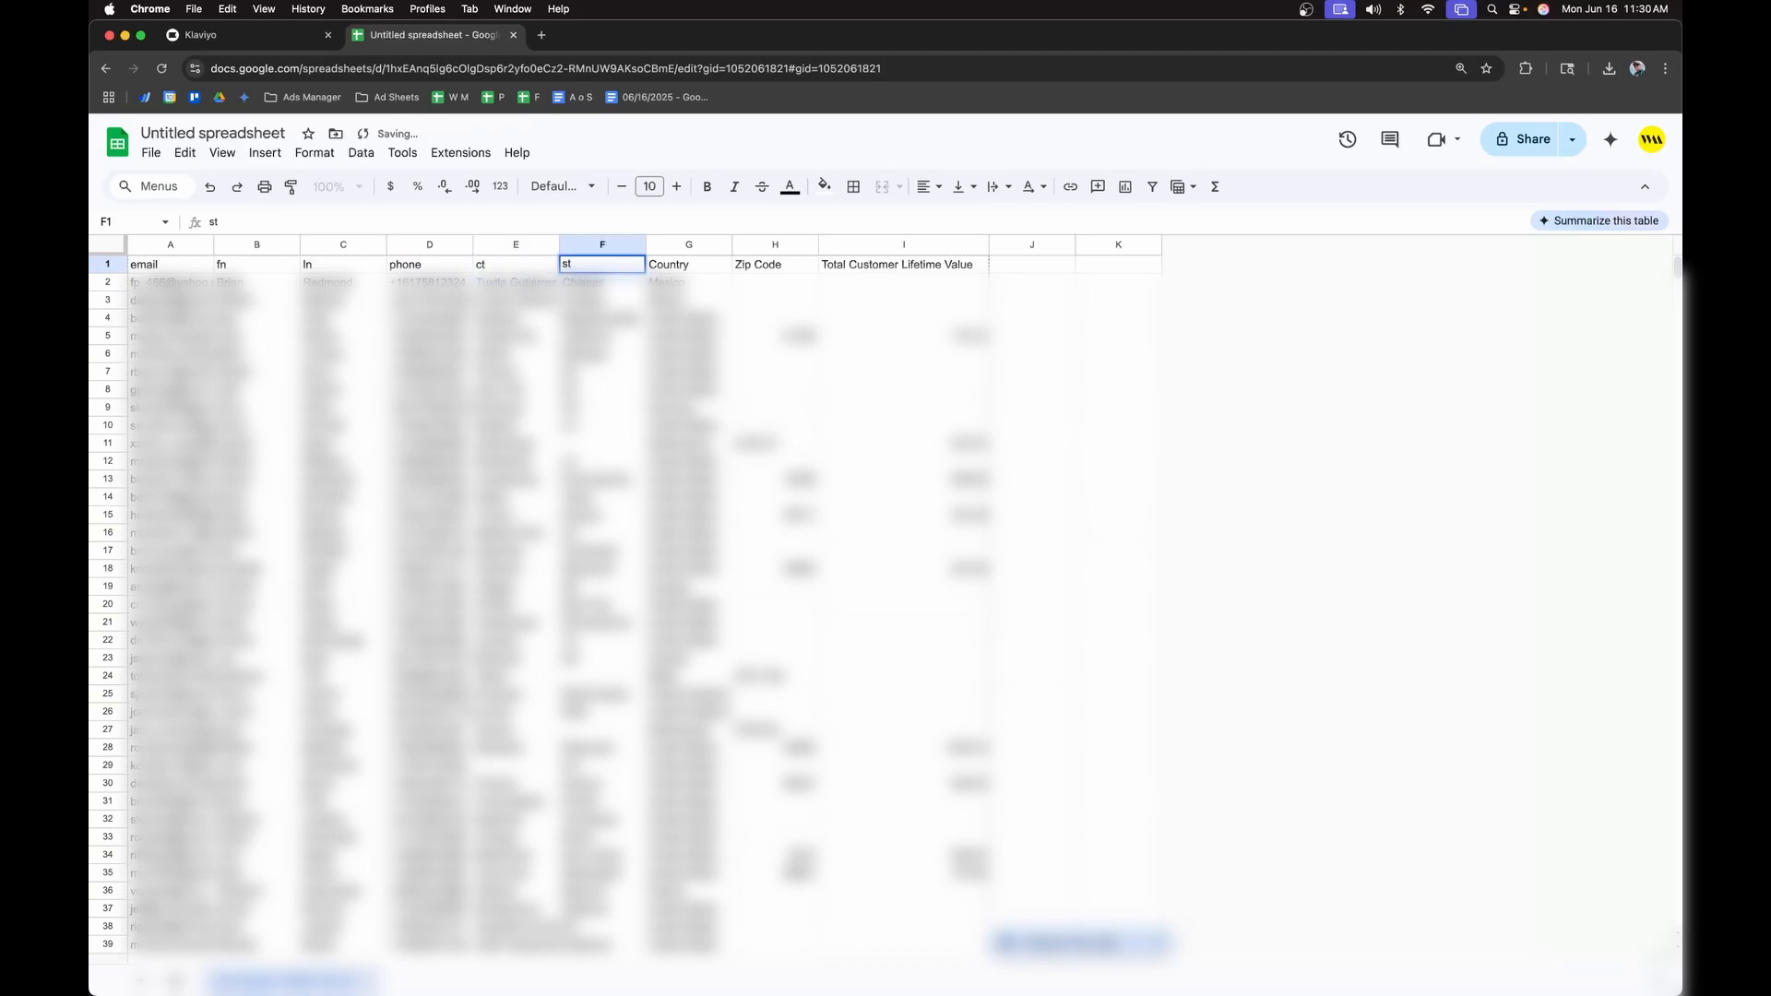
{"action": "key", "text": "Tab"}
{"action": "type", "text": "c"}
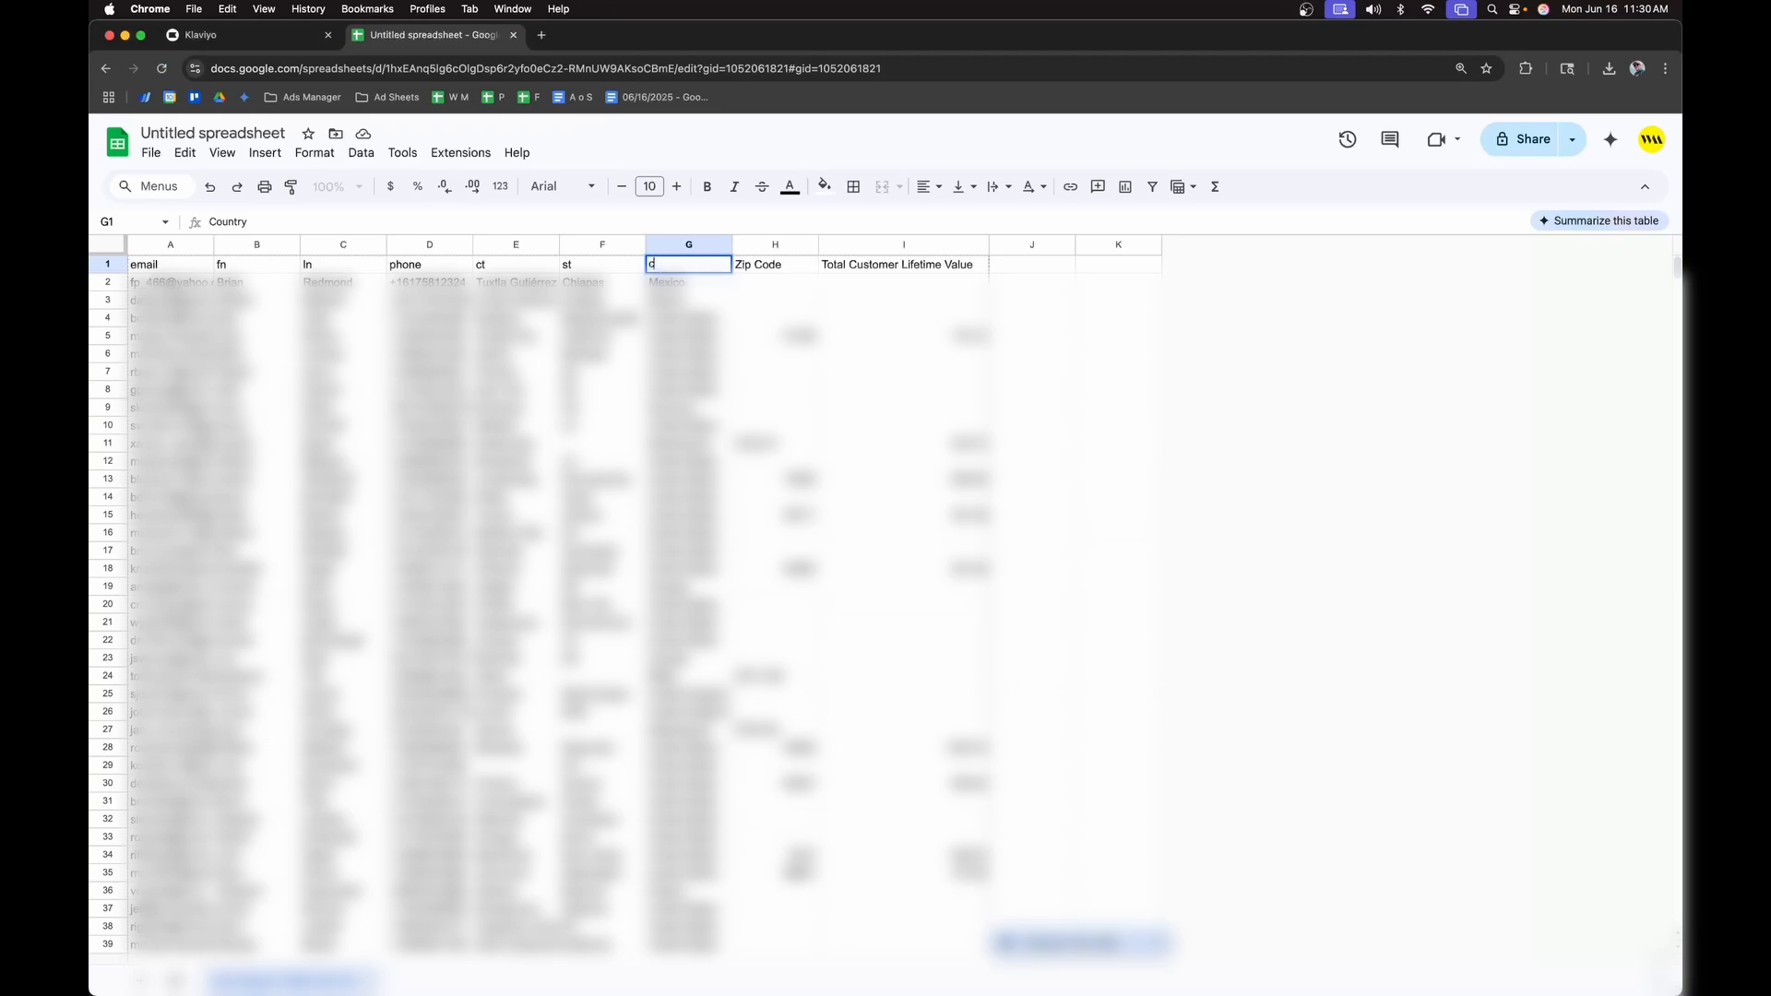
{"action": "type", "text": "ountry"}
{"action": "key", "text": "Tab"}
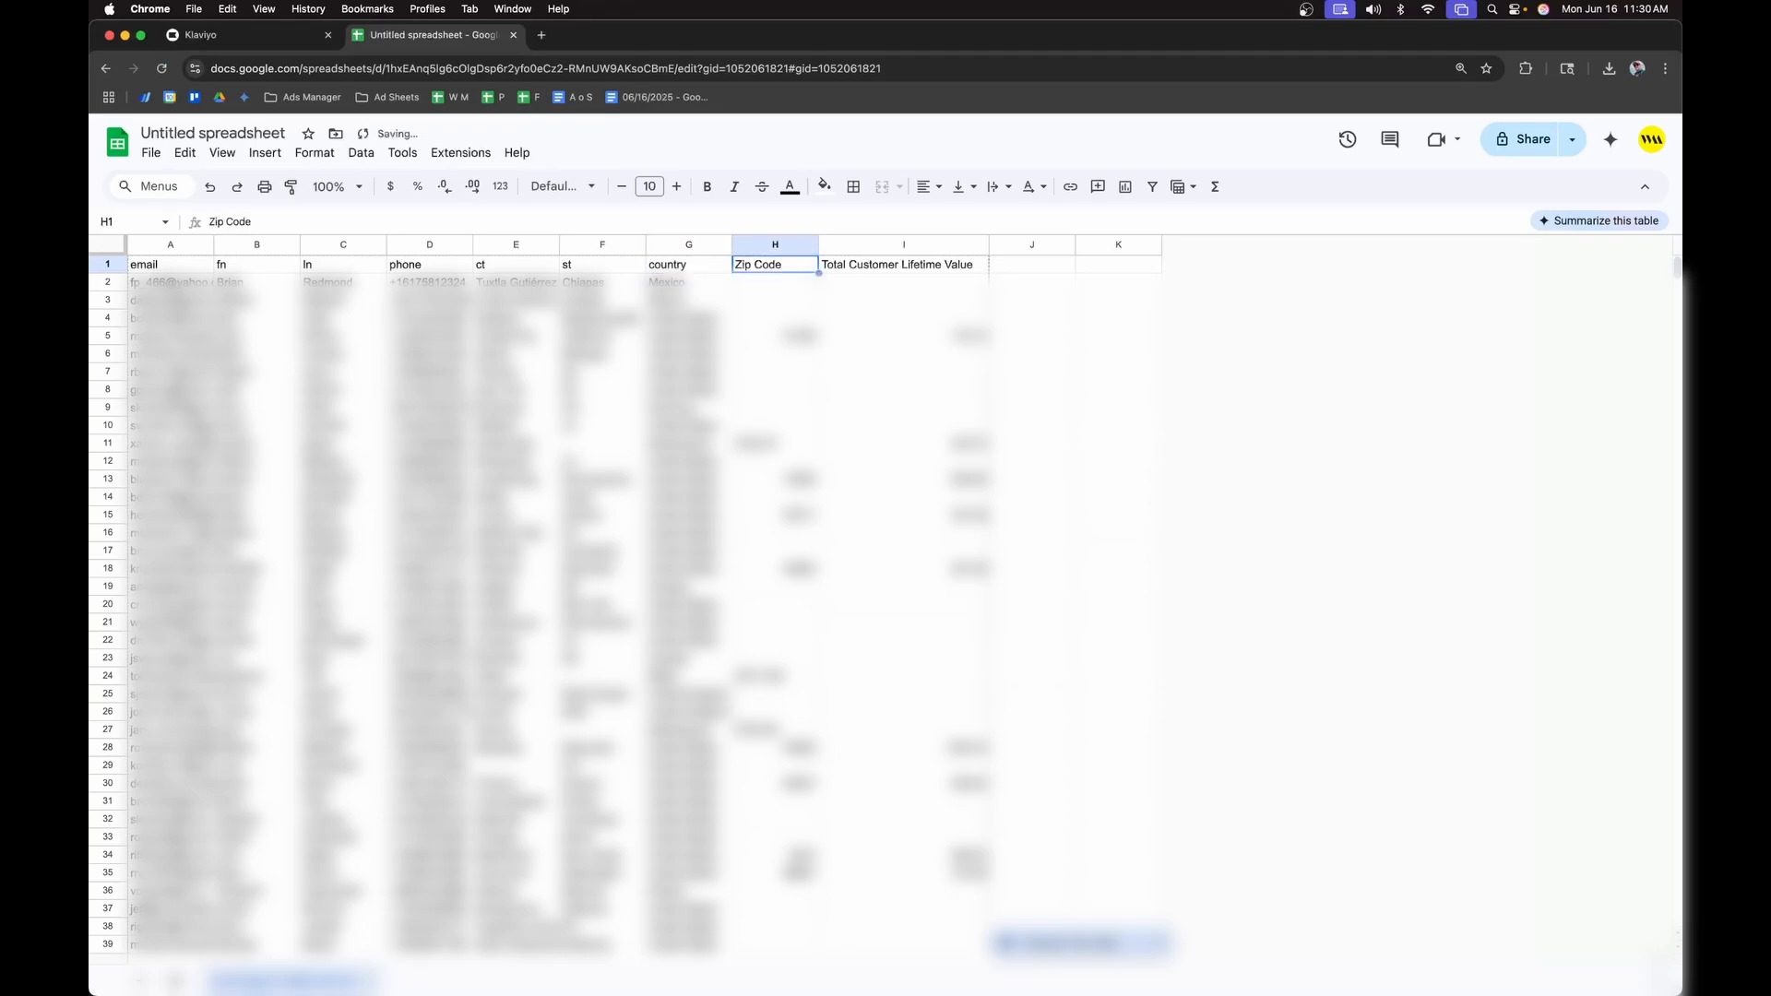
{"action": "type", "text": "zip"}
{"action": "key", "text": "Tab"}
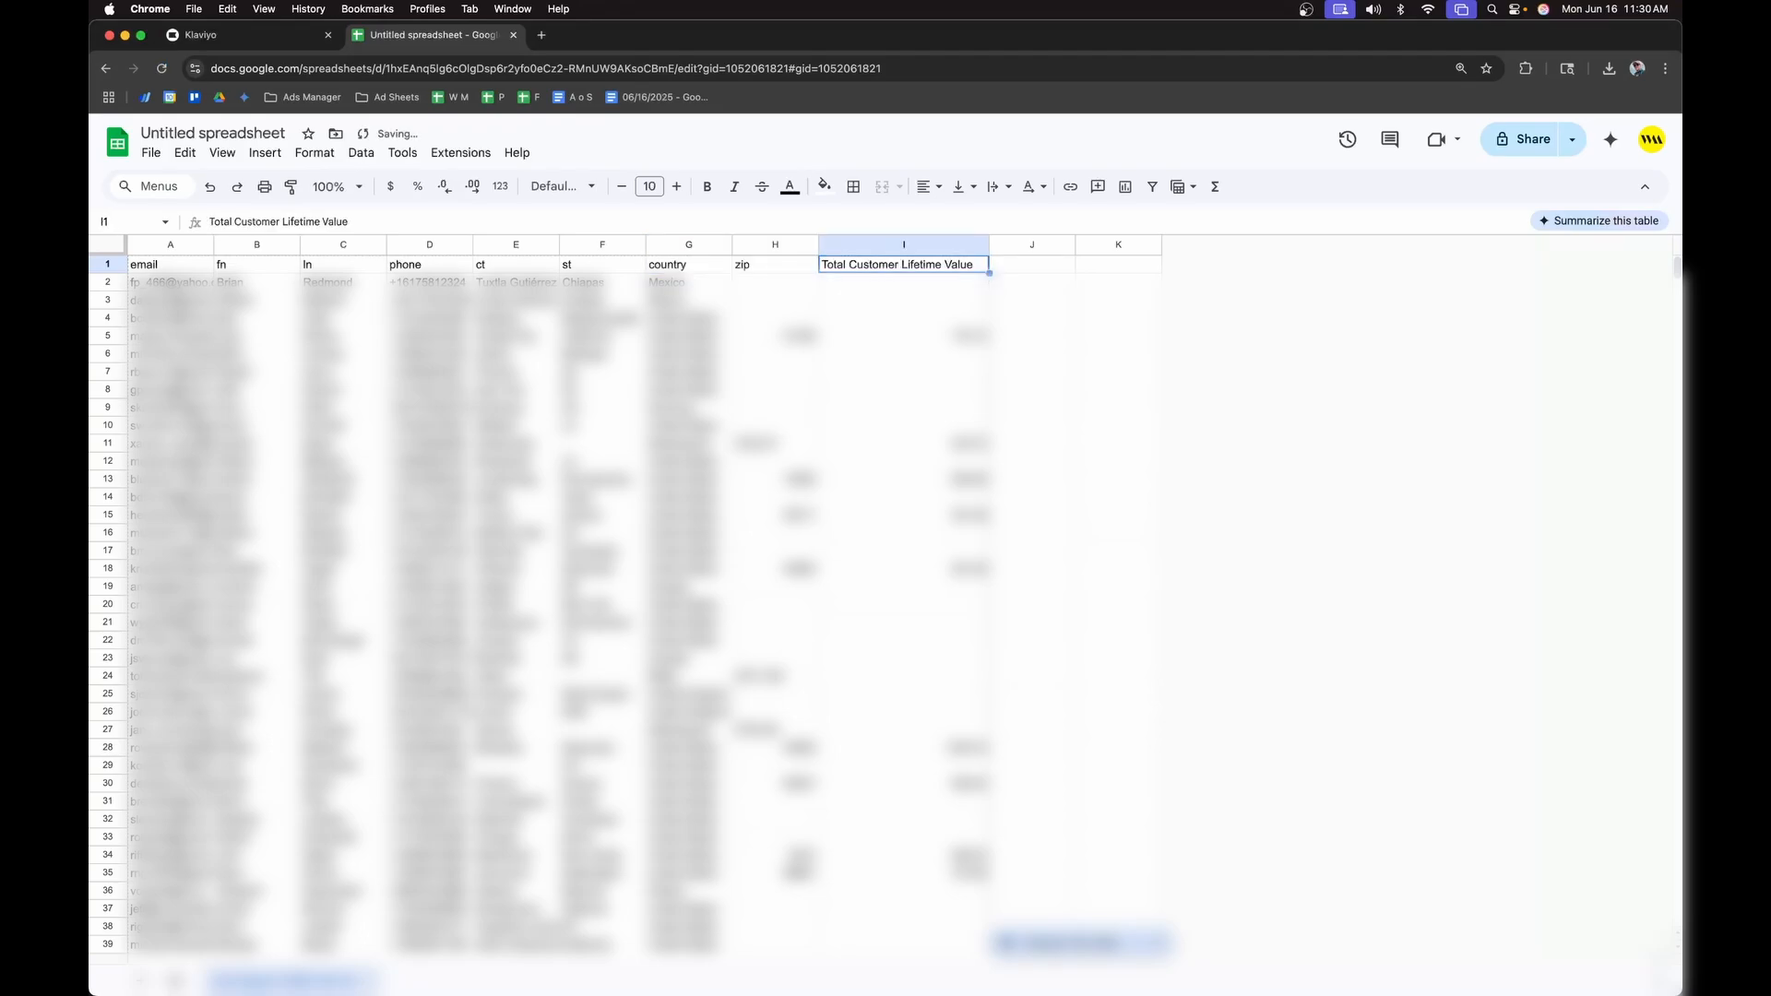
{"action": "type", "text": "value"}
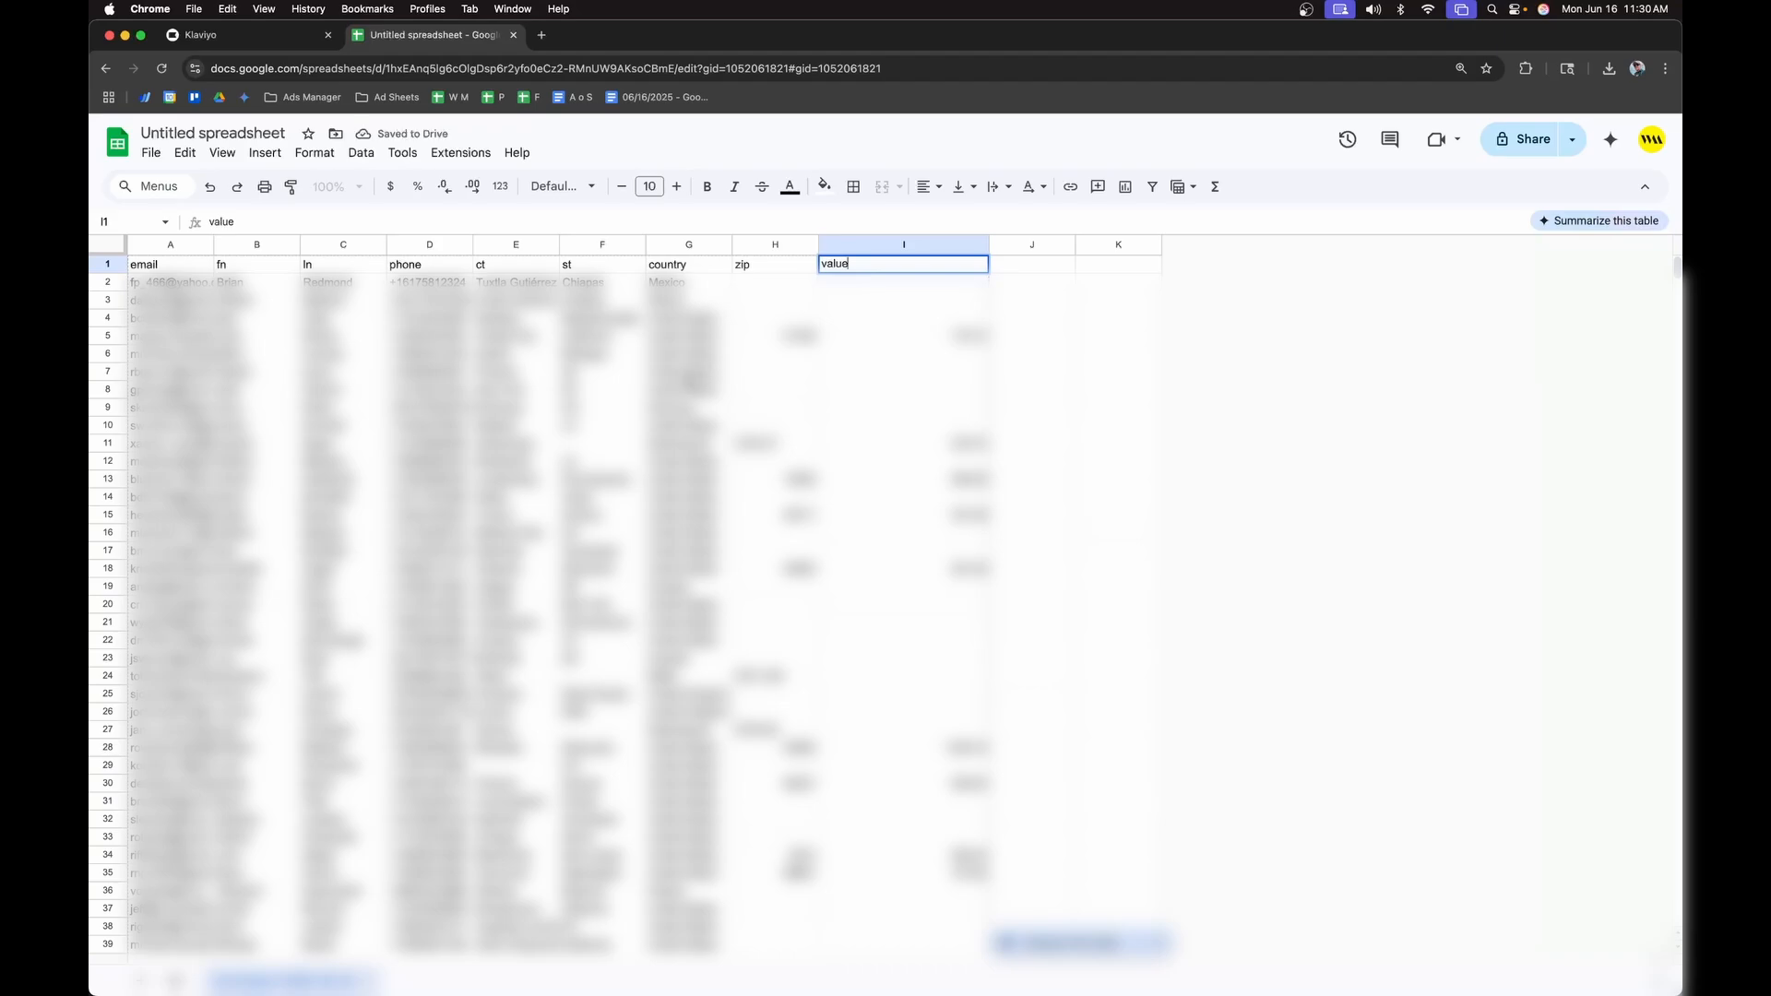
{"action": "left_click", "coordinate": [688, 374]}
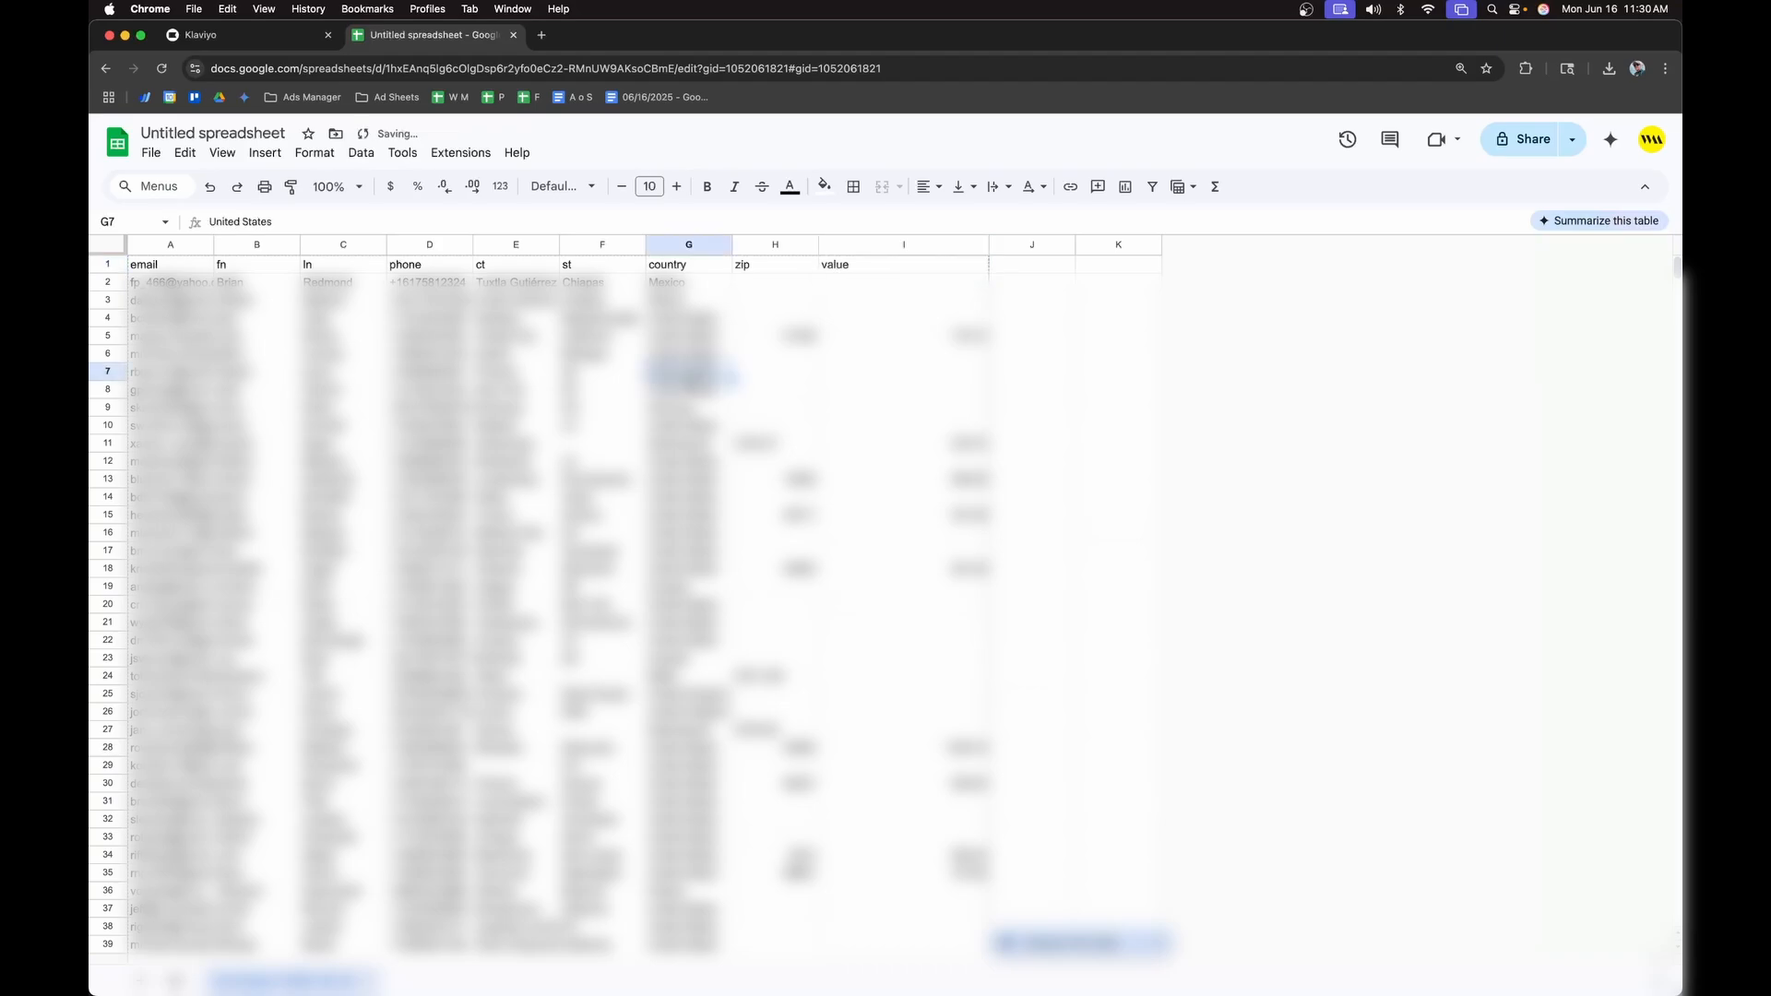
- Rename the spreadsheet to "klaviyo export" and bring up its download options
{"action": "left_click", "coordinate": [242, 132]}
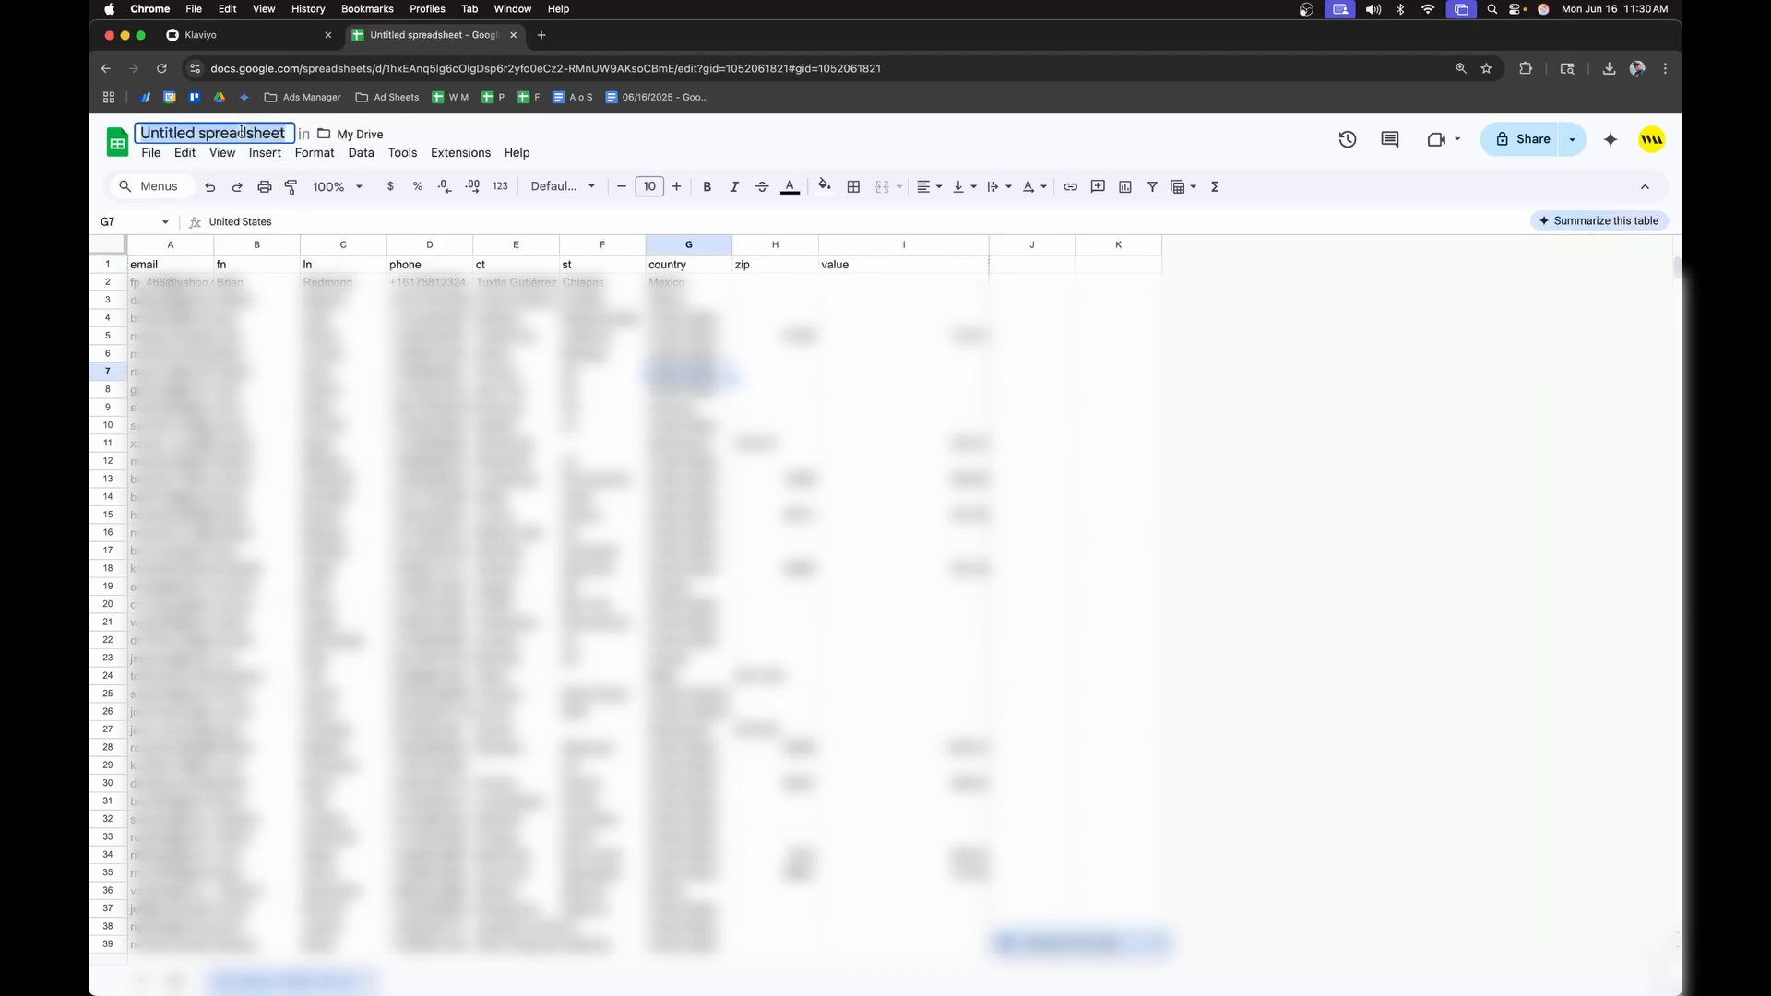
{"action": "type", "text": "klaviyo export"}
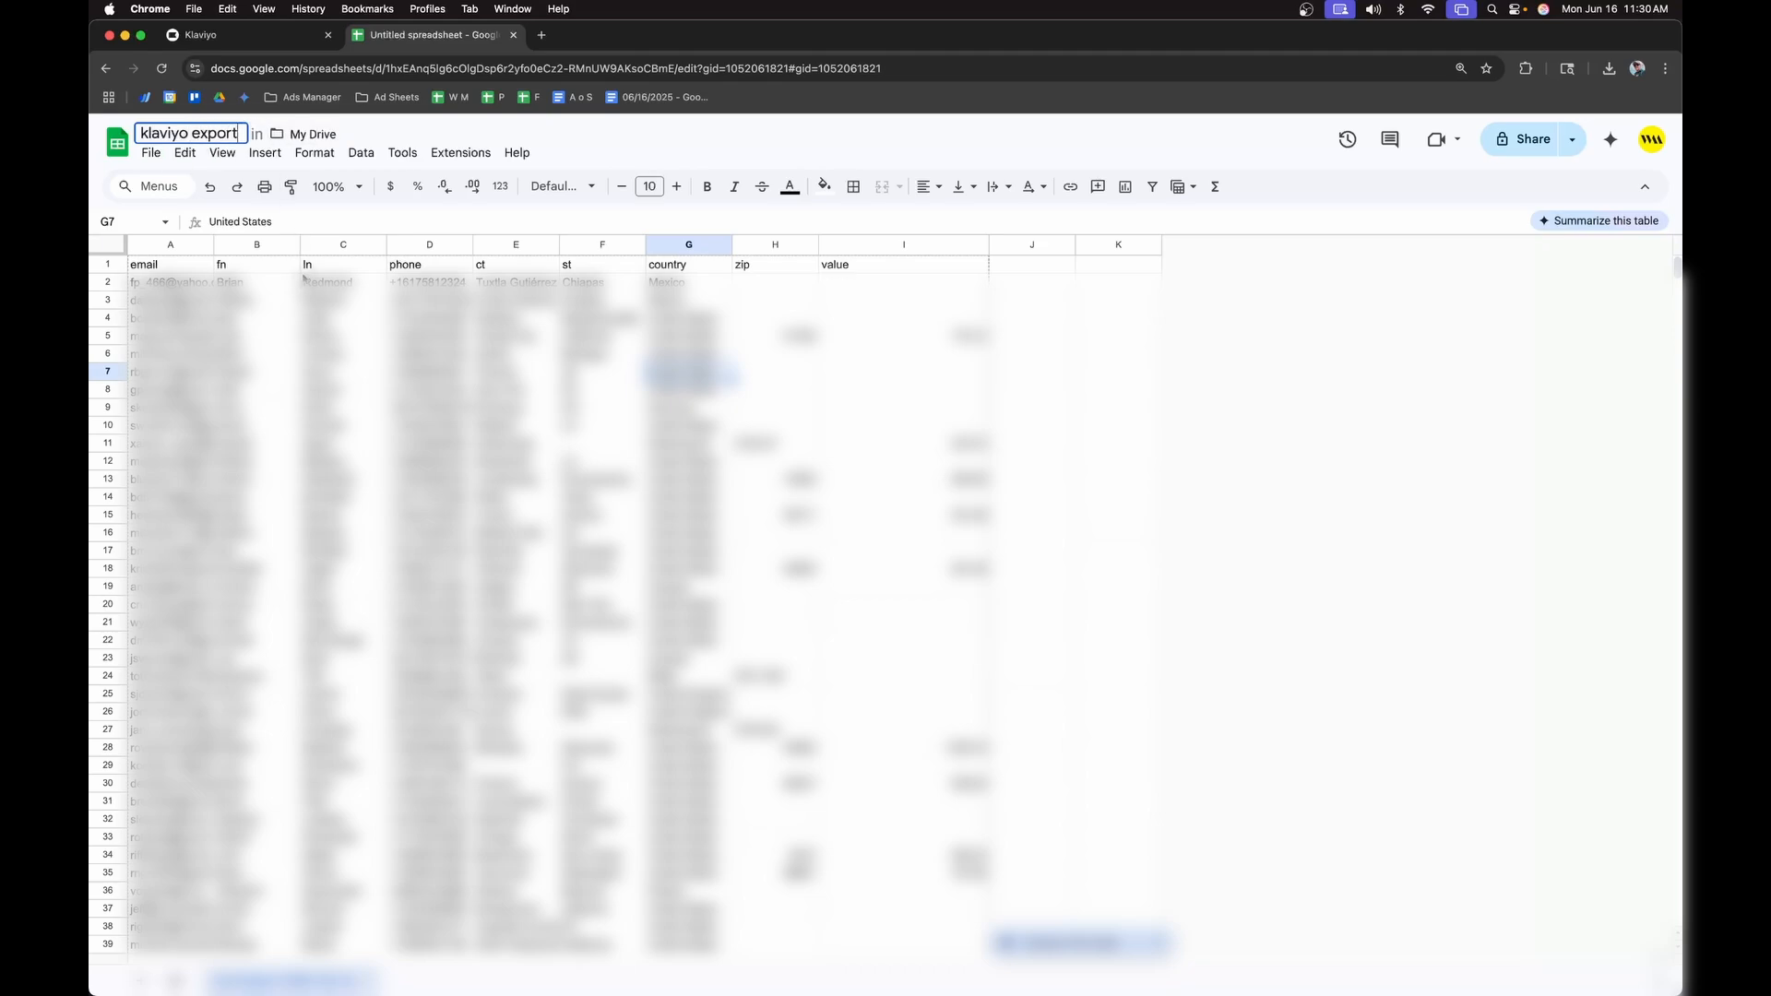
{"action": "left_click", "coordinate": [268, 281]}
{"action": "left_click", "coordinate": [151, 153]}
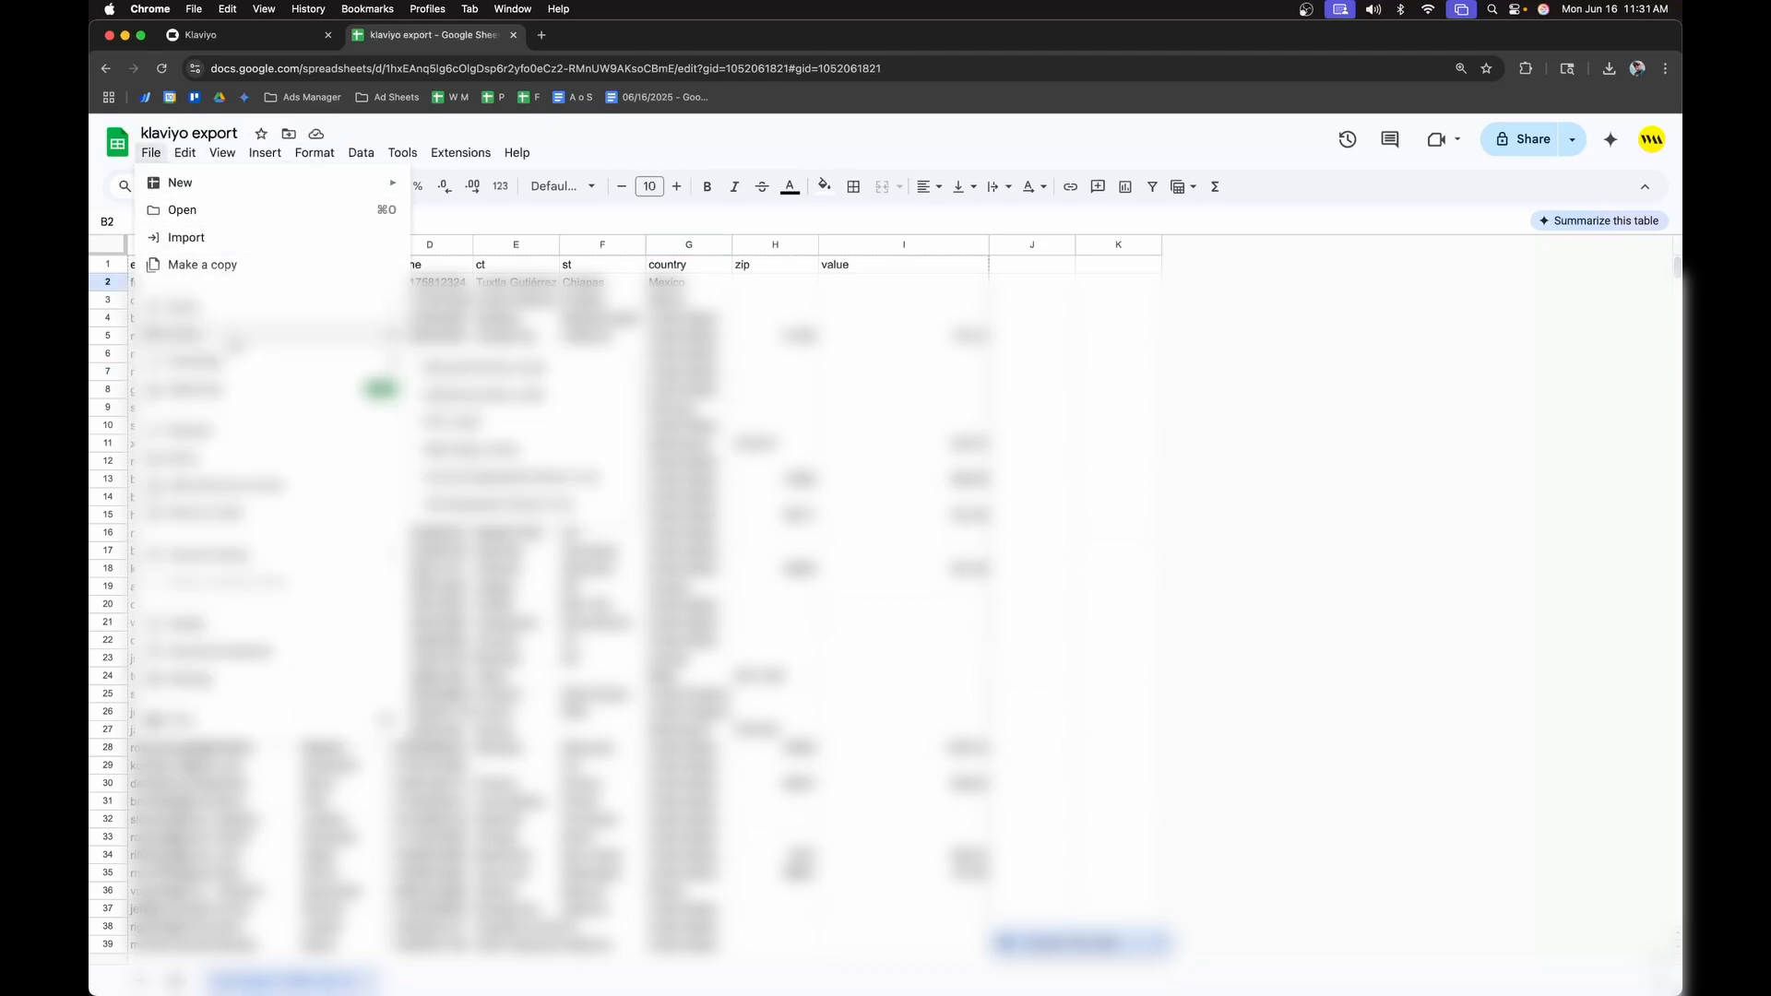
{"action": "mouse_move", "coordinate": [244, 360]}
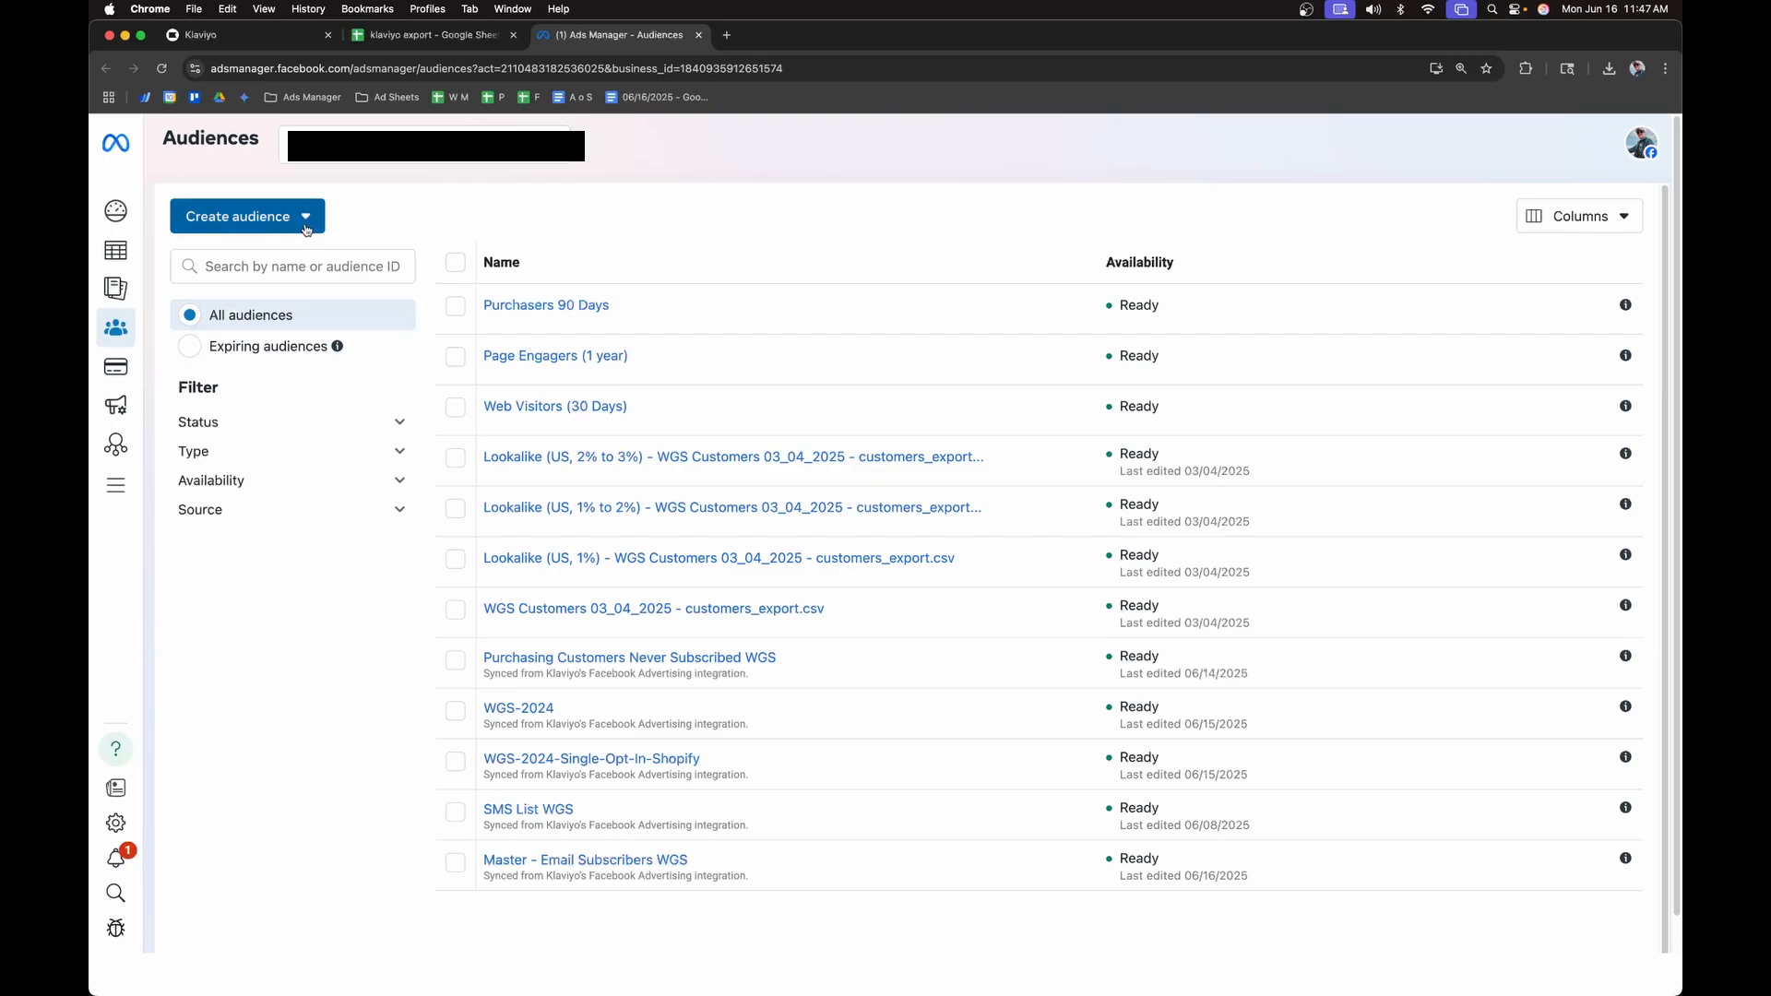
- Switch to Meta Ads Manager's Audiences page and start a new custom audience with Customer list as its source
{"action": "mouse_move", "coordinate": [133, 339]}
{"action": "left_click", "coordinate": [259, 214]}
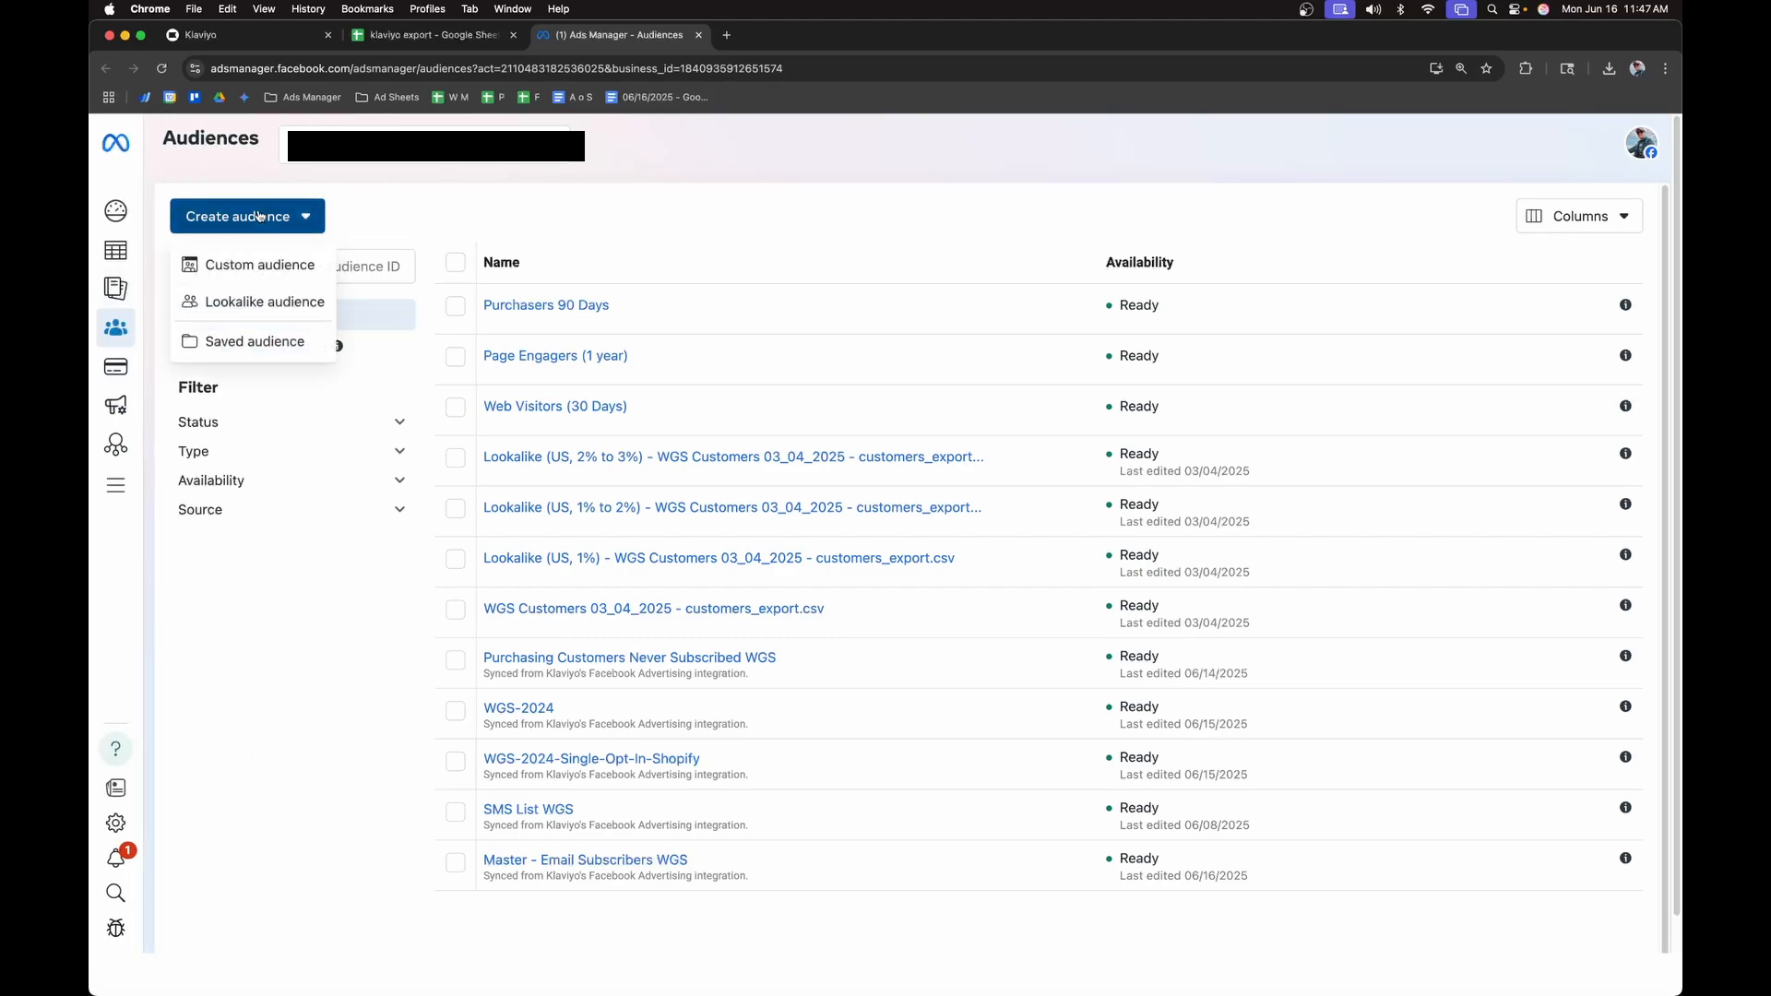
{"action": "left_click", "coordinate": [261, 267]}
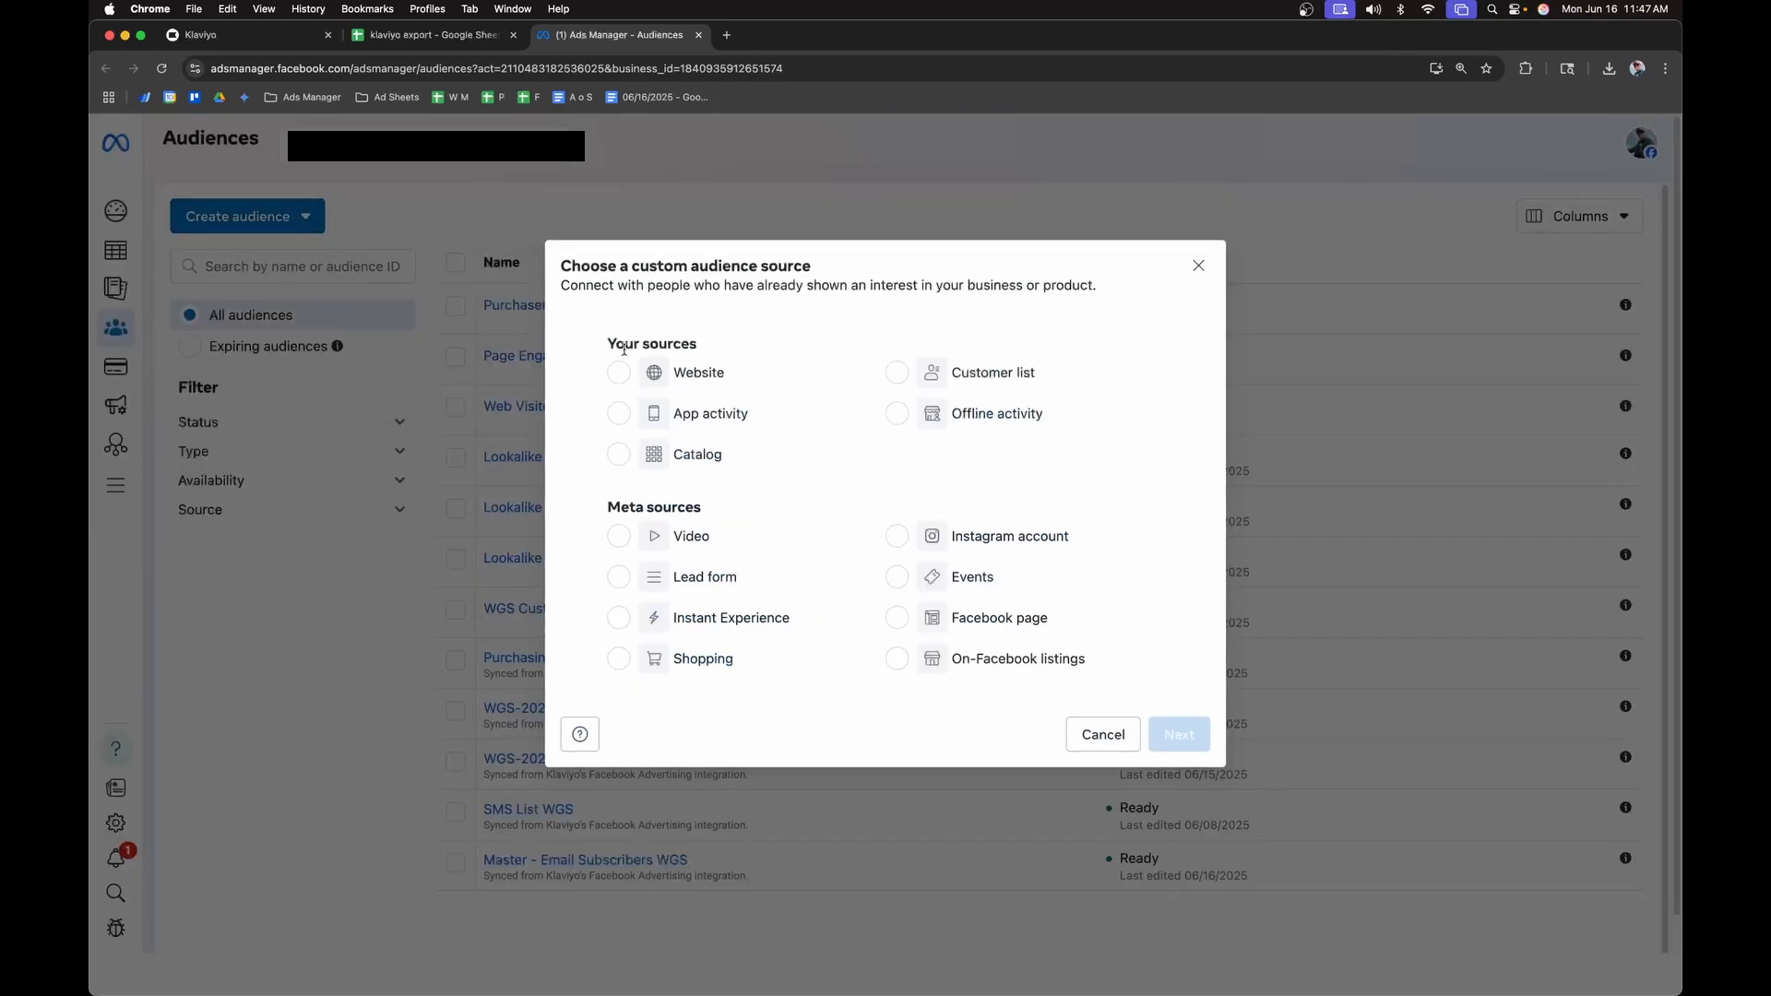
{"action": "left_click", "coordinate": [940, 371]}
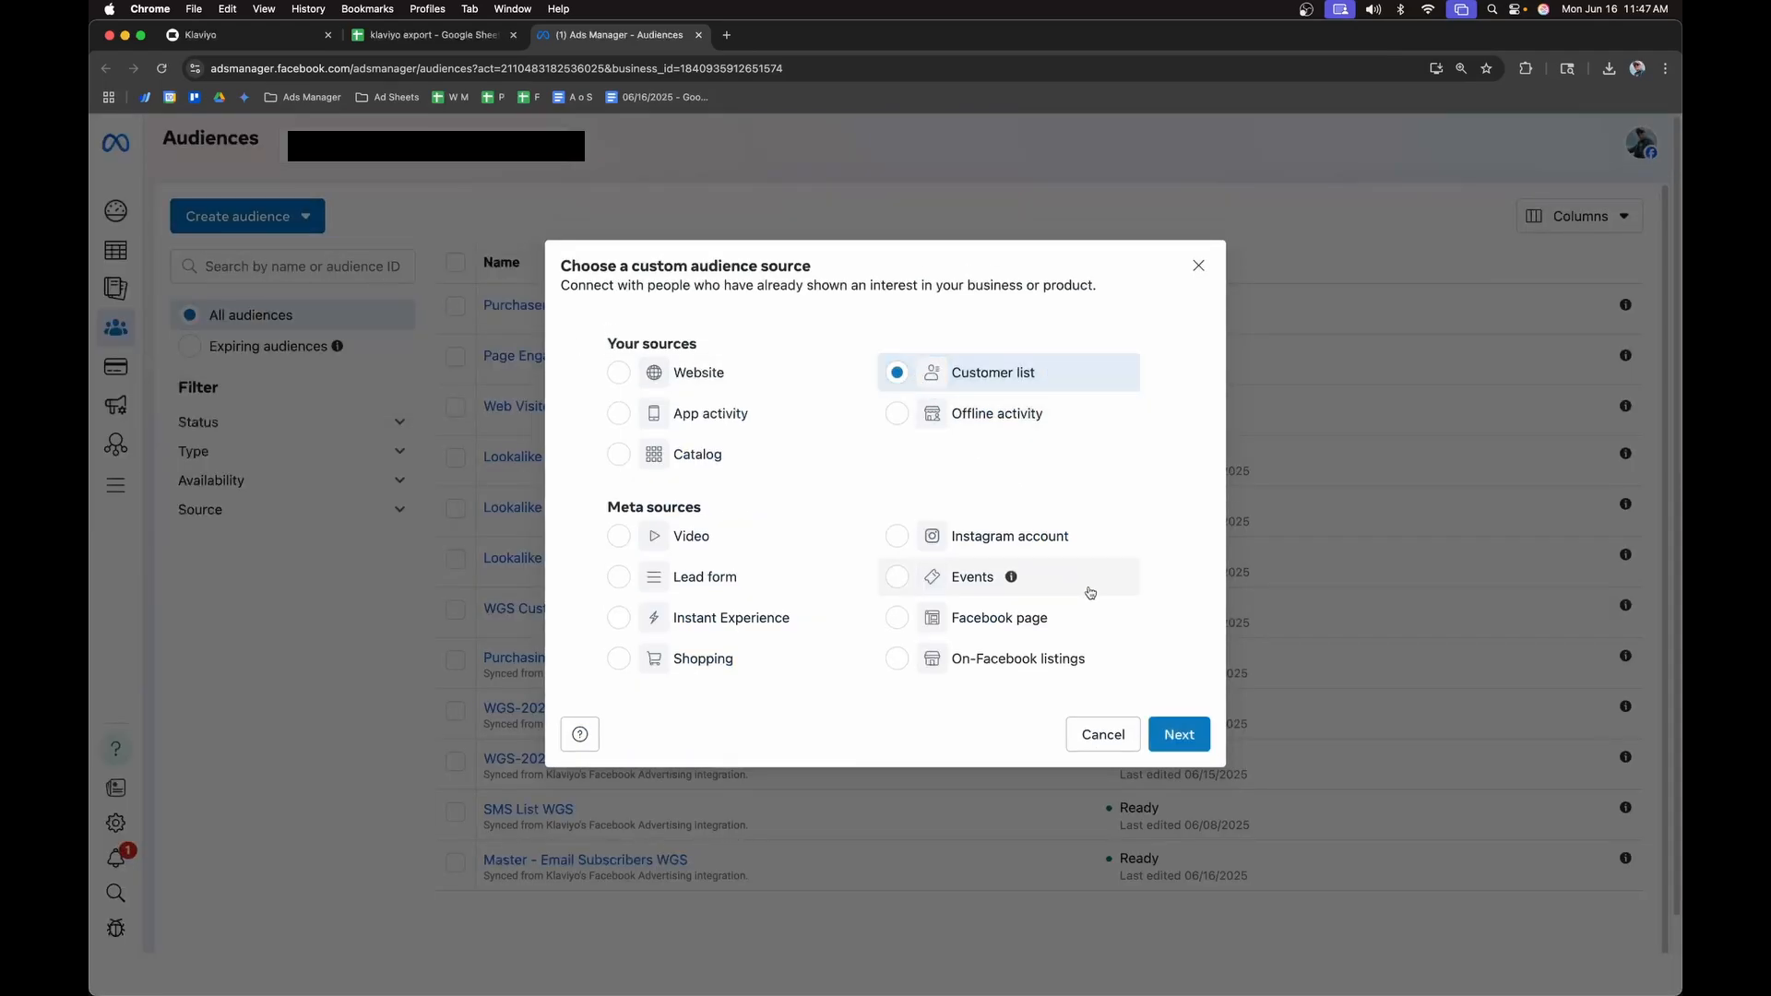
{"action": "left_click", "coordinate": [1178, 734]}
- Go through the main identifier and customer value formatting guidelines, and add "klaviyo export - List Export 2025-06-16.csv" from Downloads as the customer list
{"action": "scroll", "coordinate": [964, 629], "scroll_direction": "down", "scroll_amount": 5}
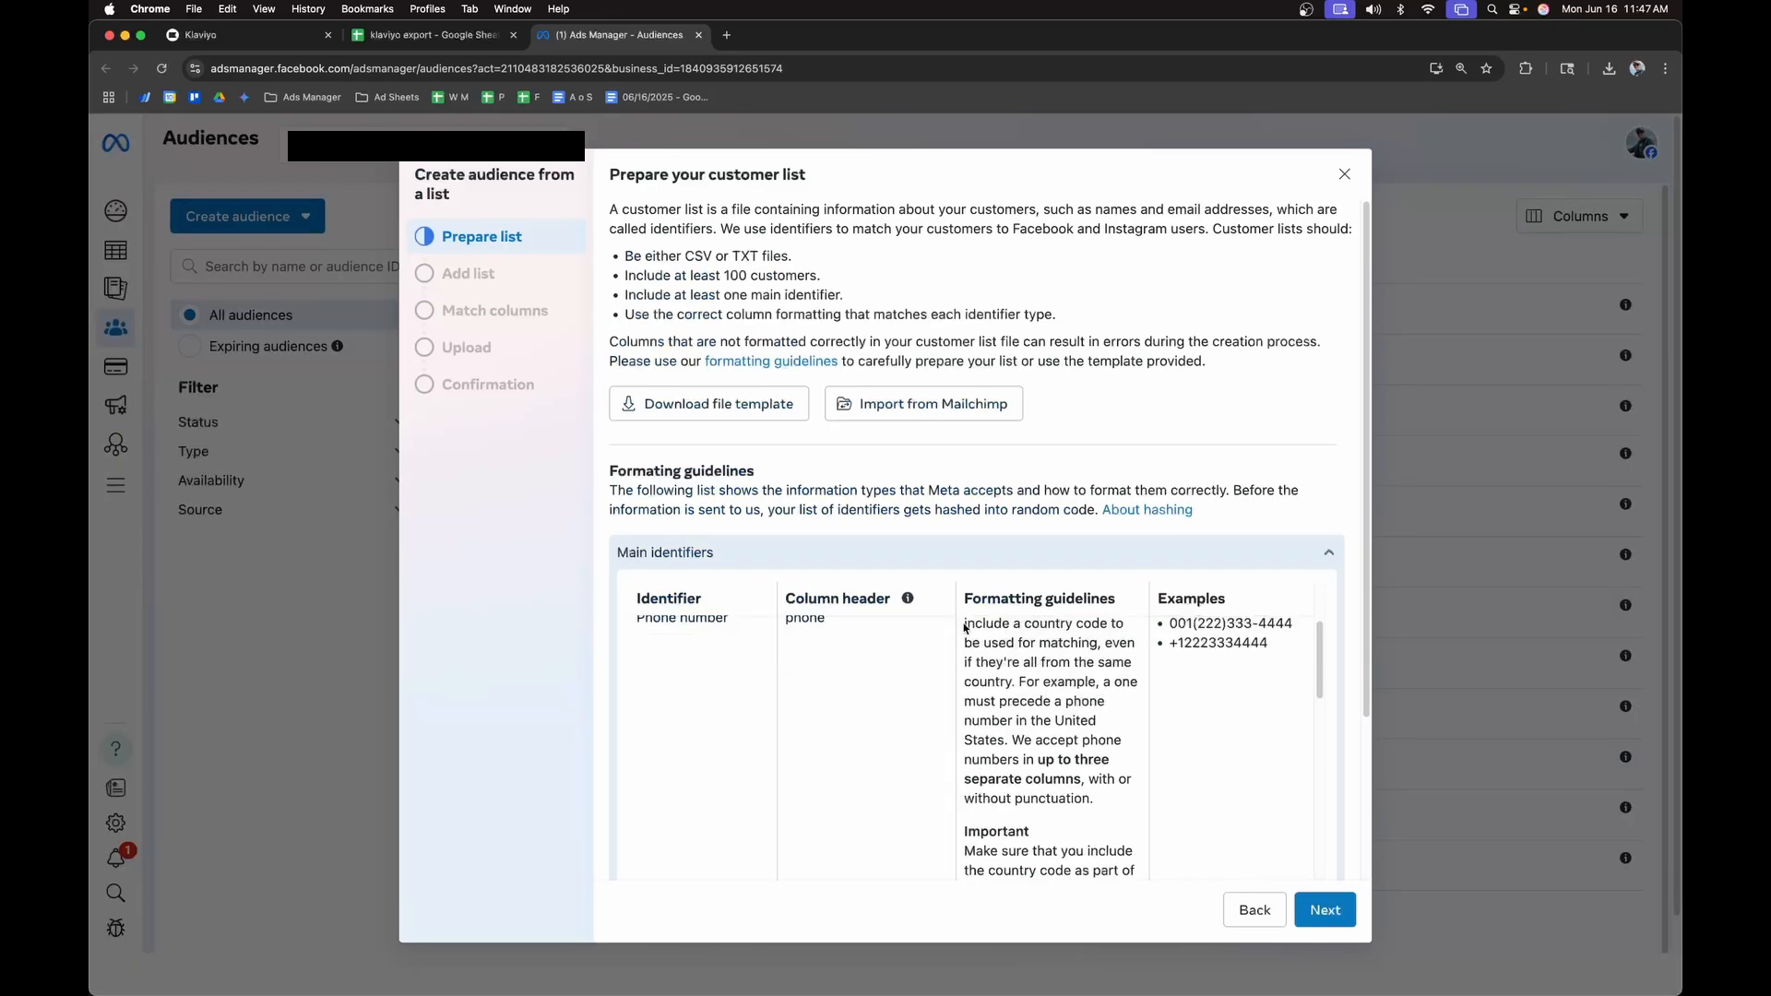
{"action": "scroll", "coordinate": [960, 637], "scroll_direction": "up", "scroll_amount": 3}
{"action": "scroll", "coordinate": [801, 734], "scroll_direction": "down", "scroll_amount": 10}
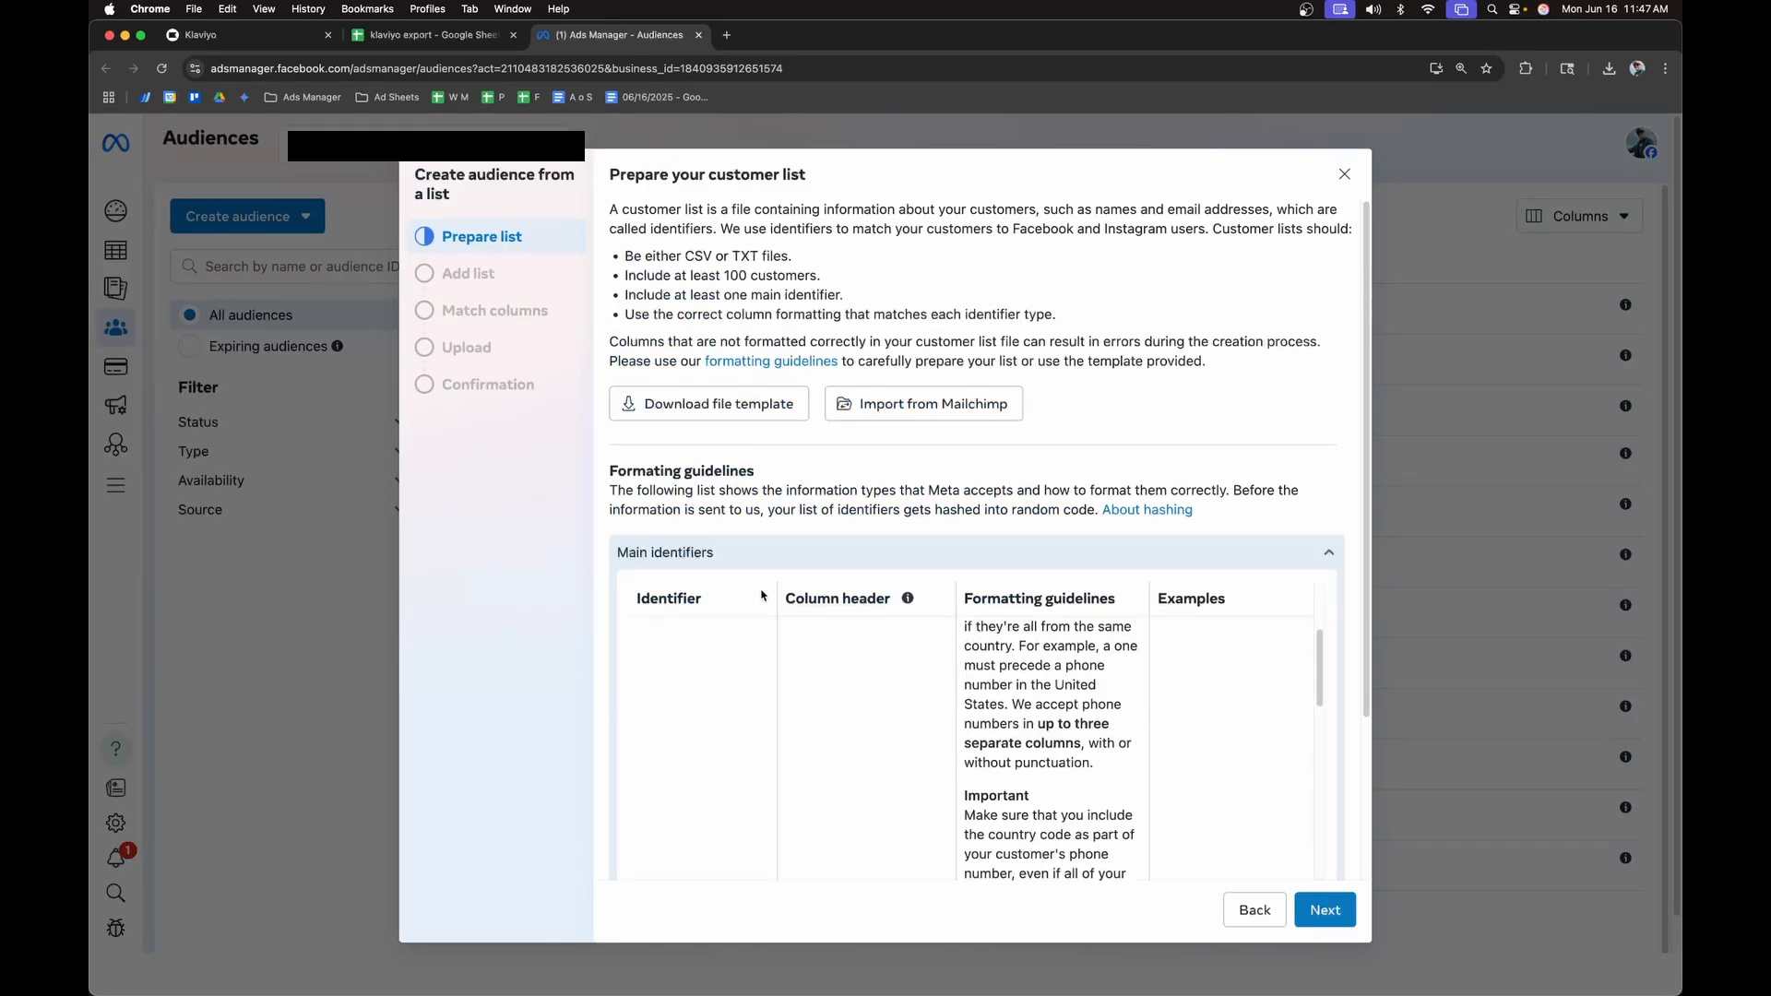
{"action": "scroll", "coordinate": [801, 734], "scroll_direction": "down", "scroll_amount": 5}
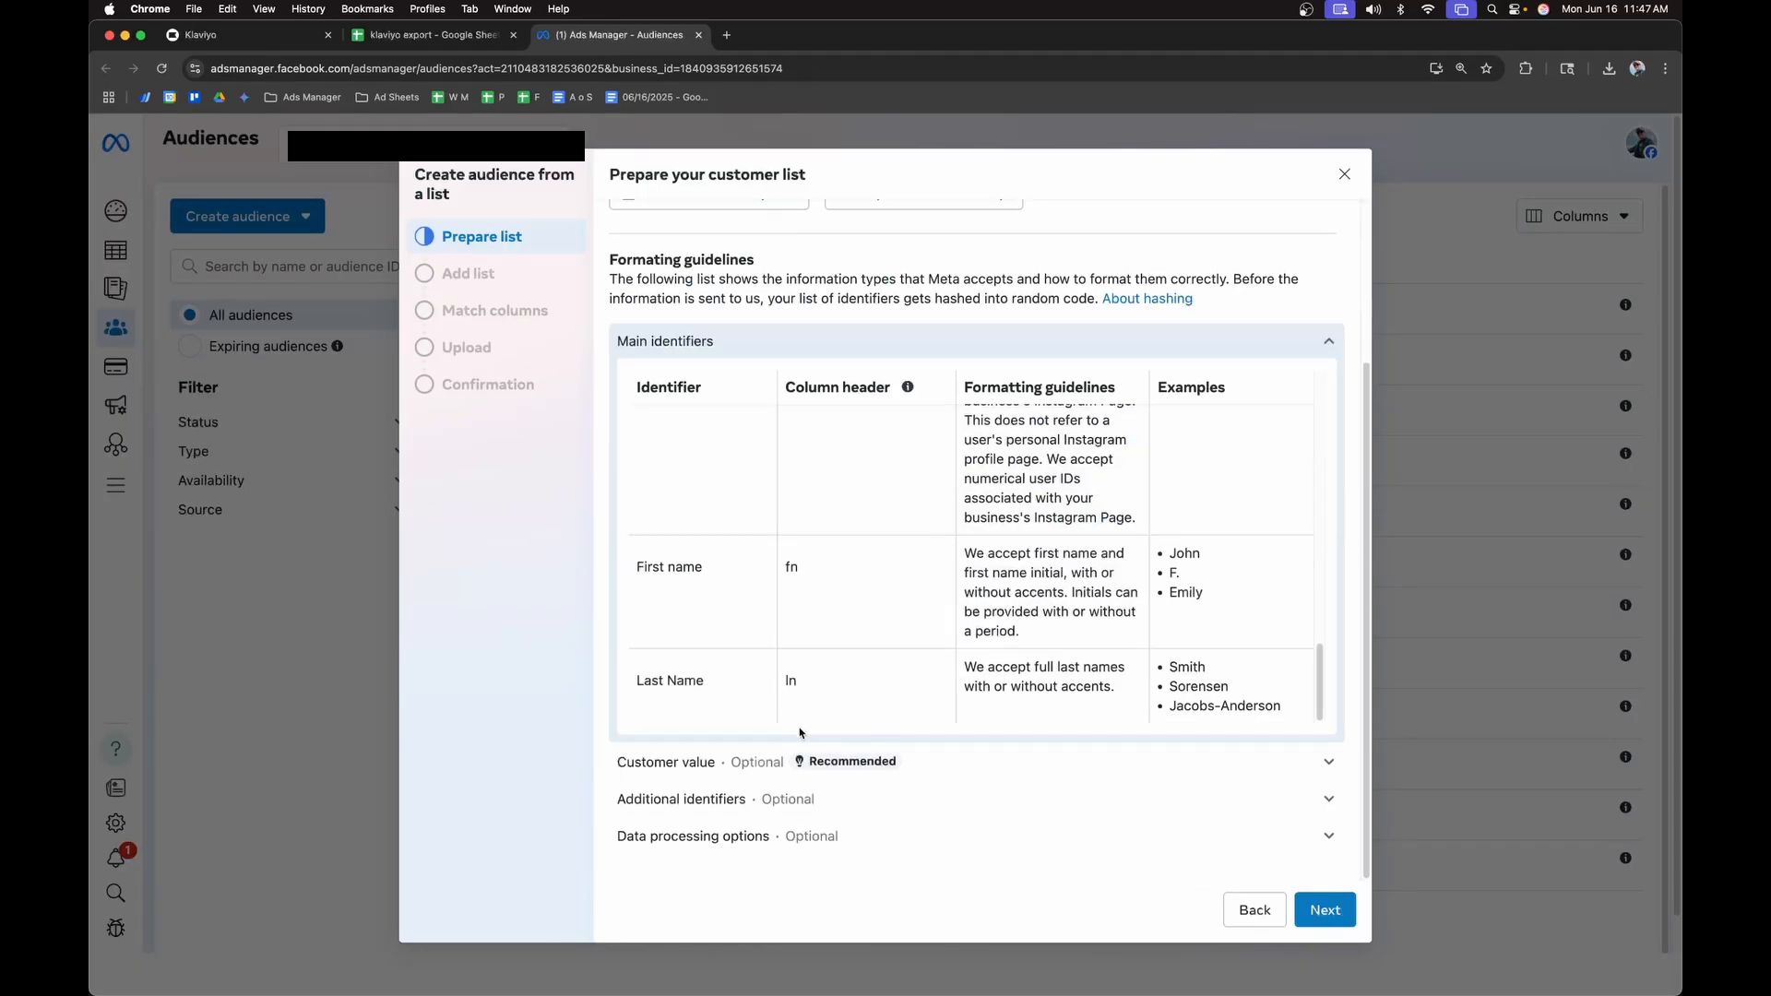
{"action": "scroll", "coordinate": [1060, 766], "scroll_direction": "down", "scroll_amount": 5}
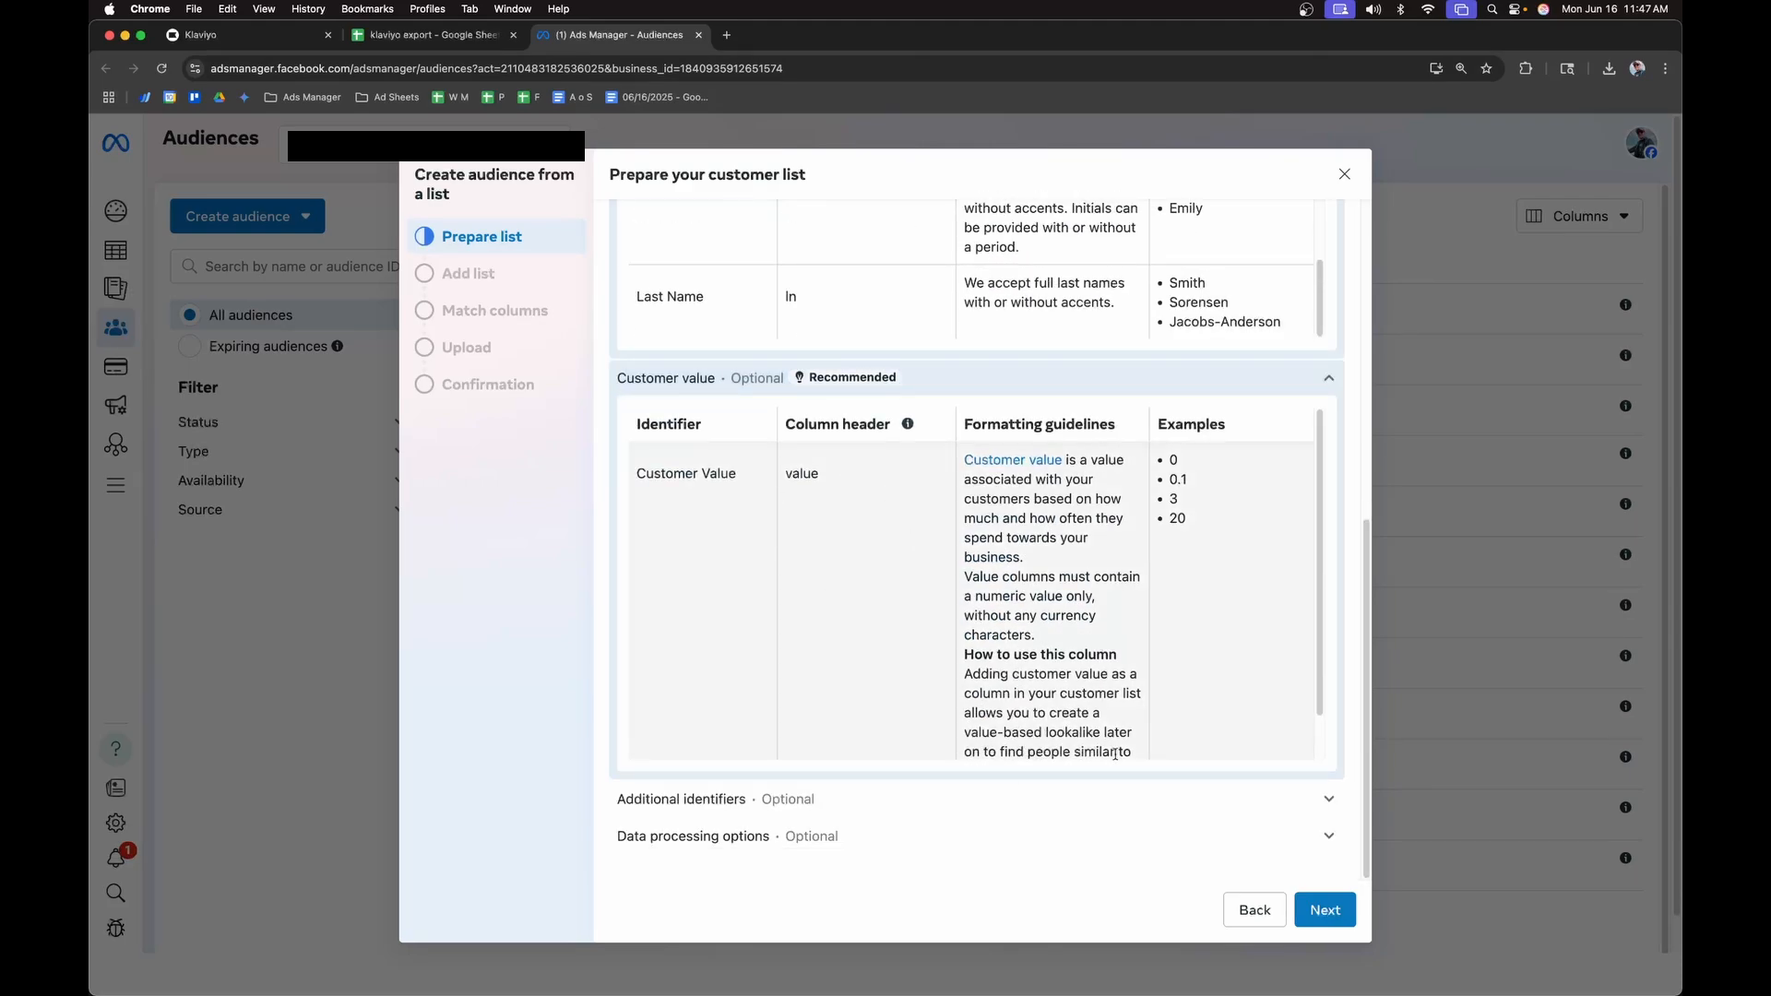
{"action": "left_click", "coordinate": [1325, 909]}
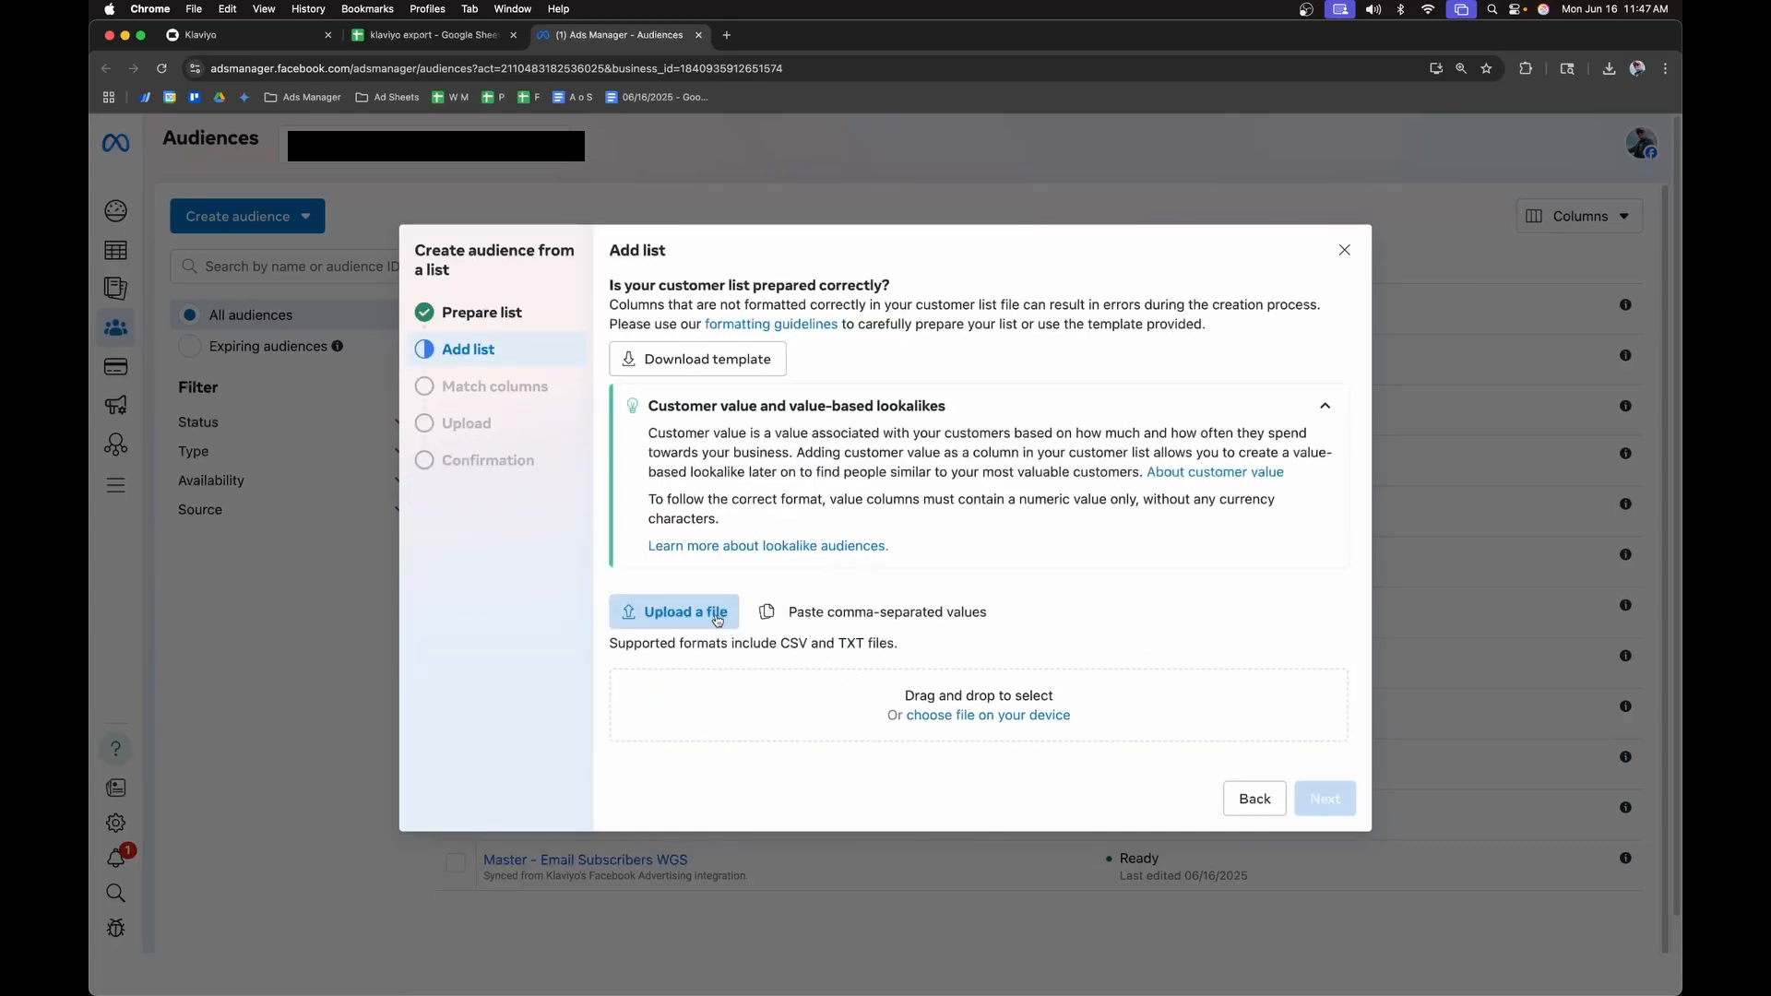
{"action": "left_click", "coordinate": [911, 718]}
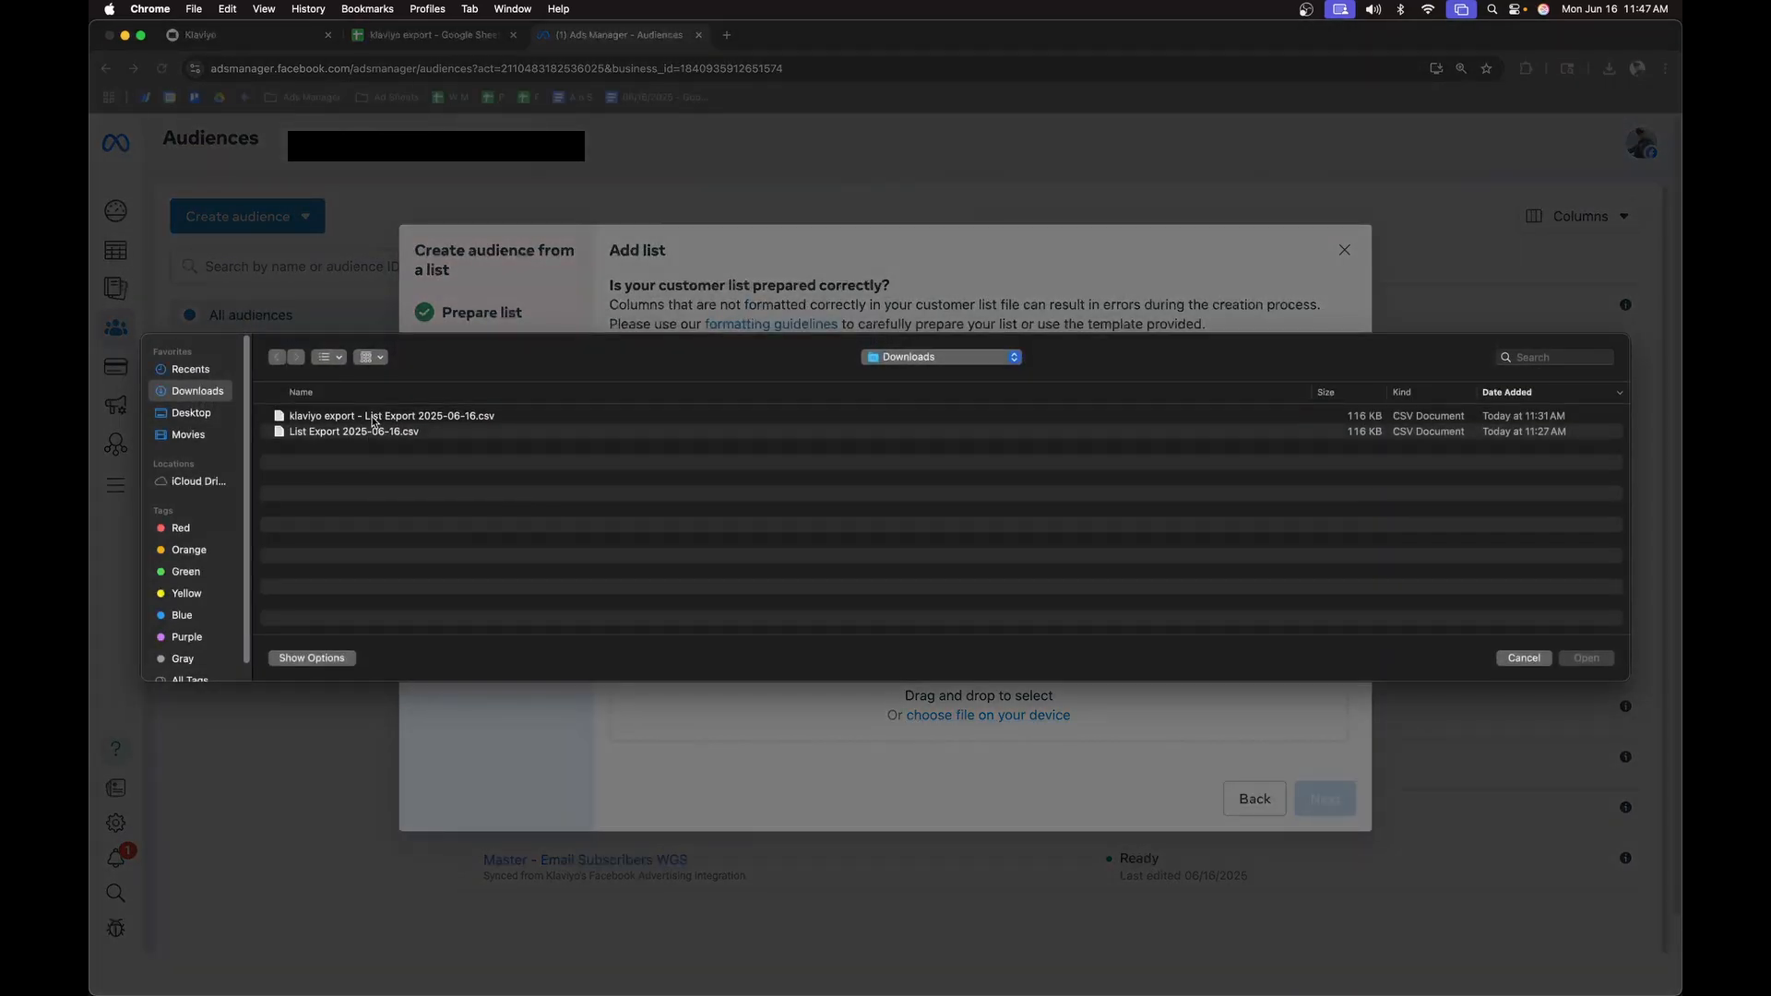
{"action": "left_click", "coordinate": [372, 417]}
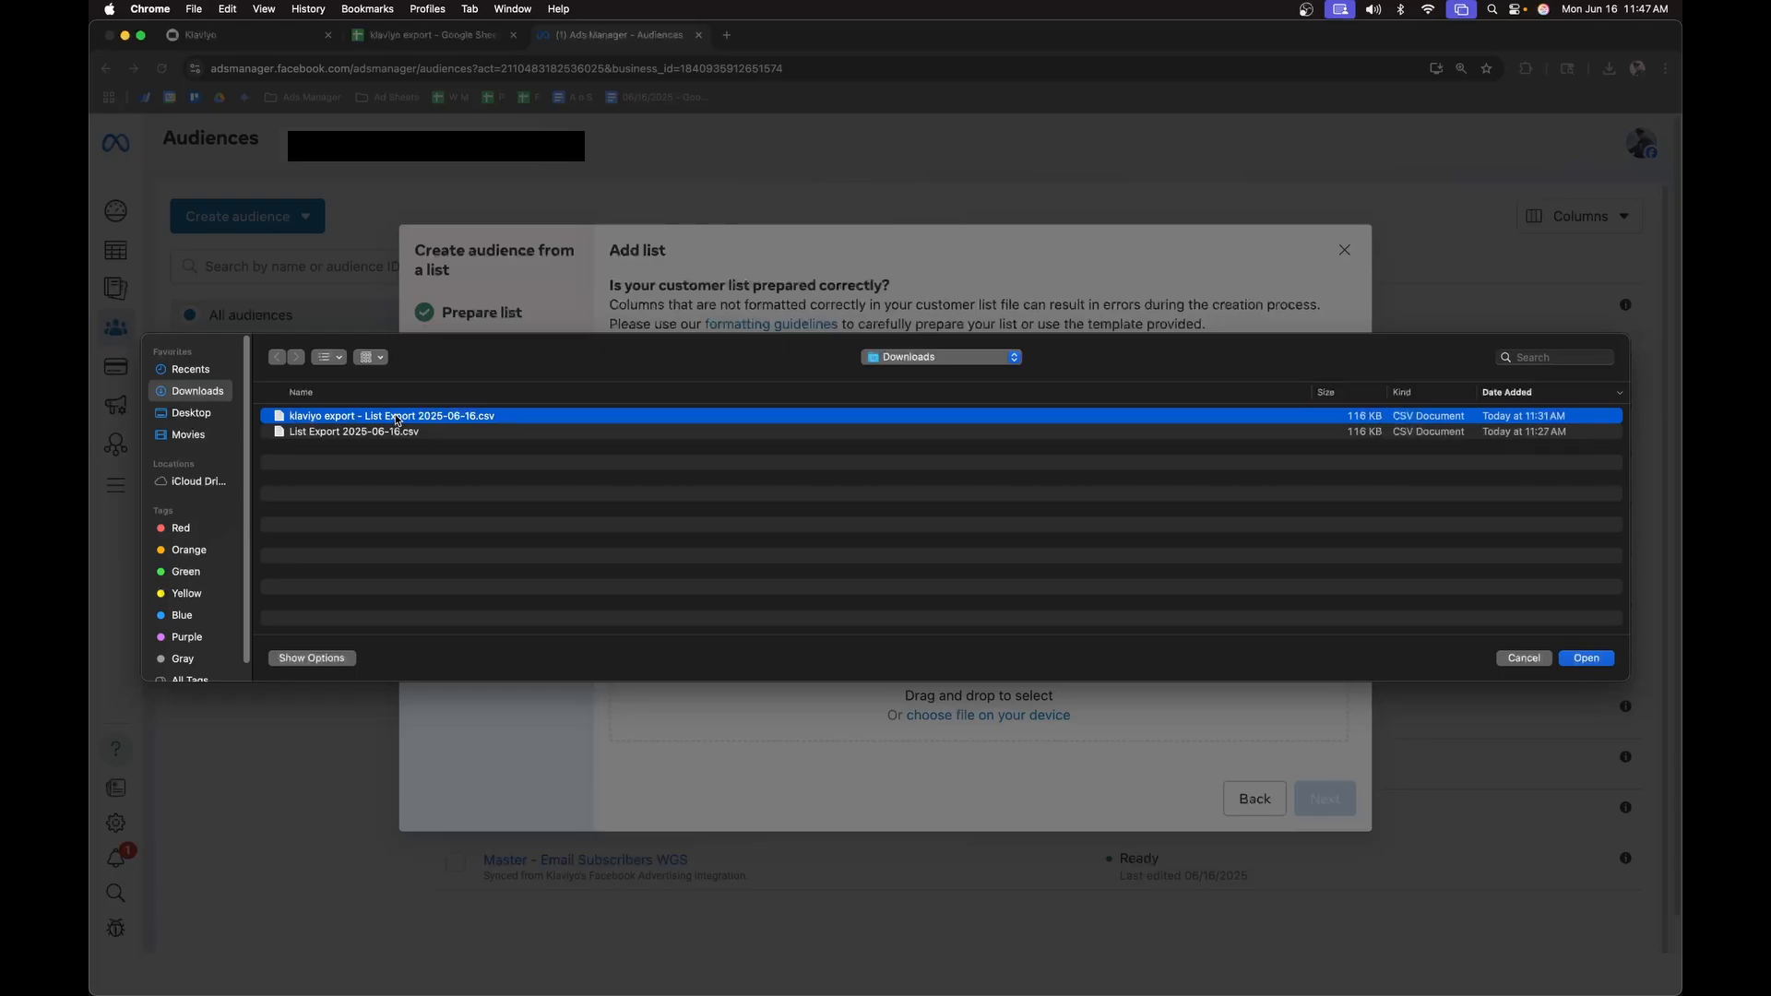
{"action": "double_click", "coordinate": [382, 420]}
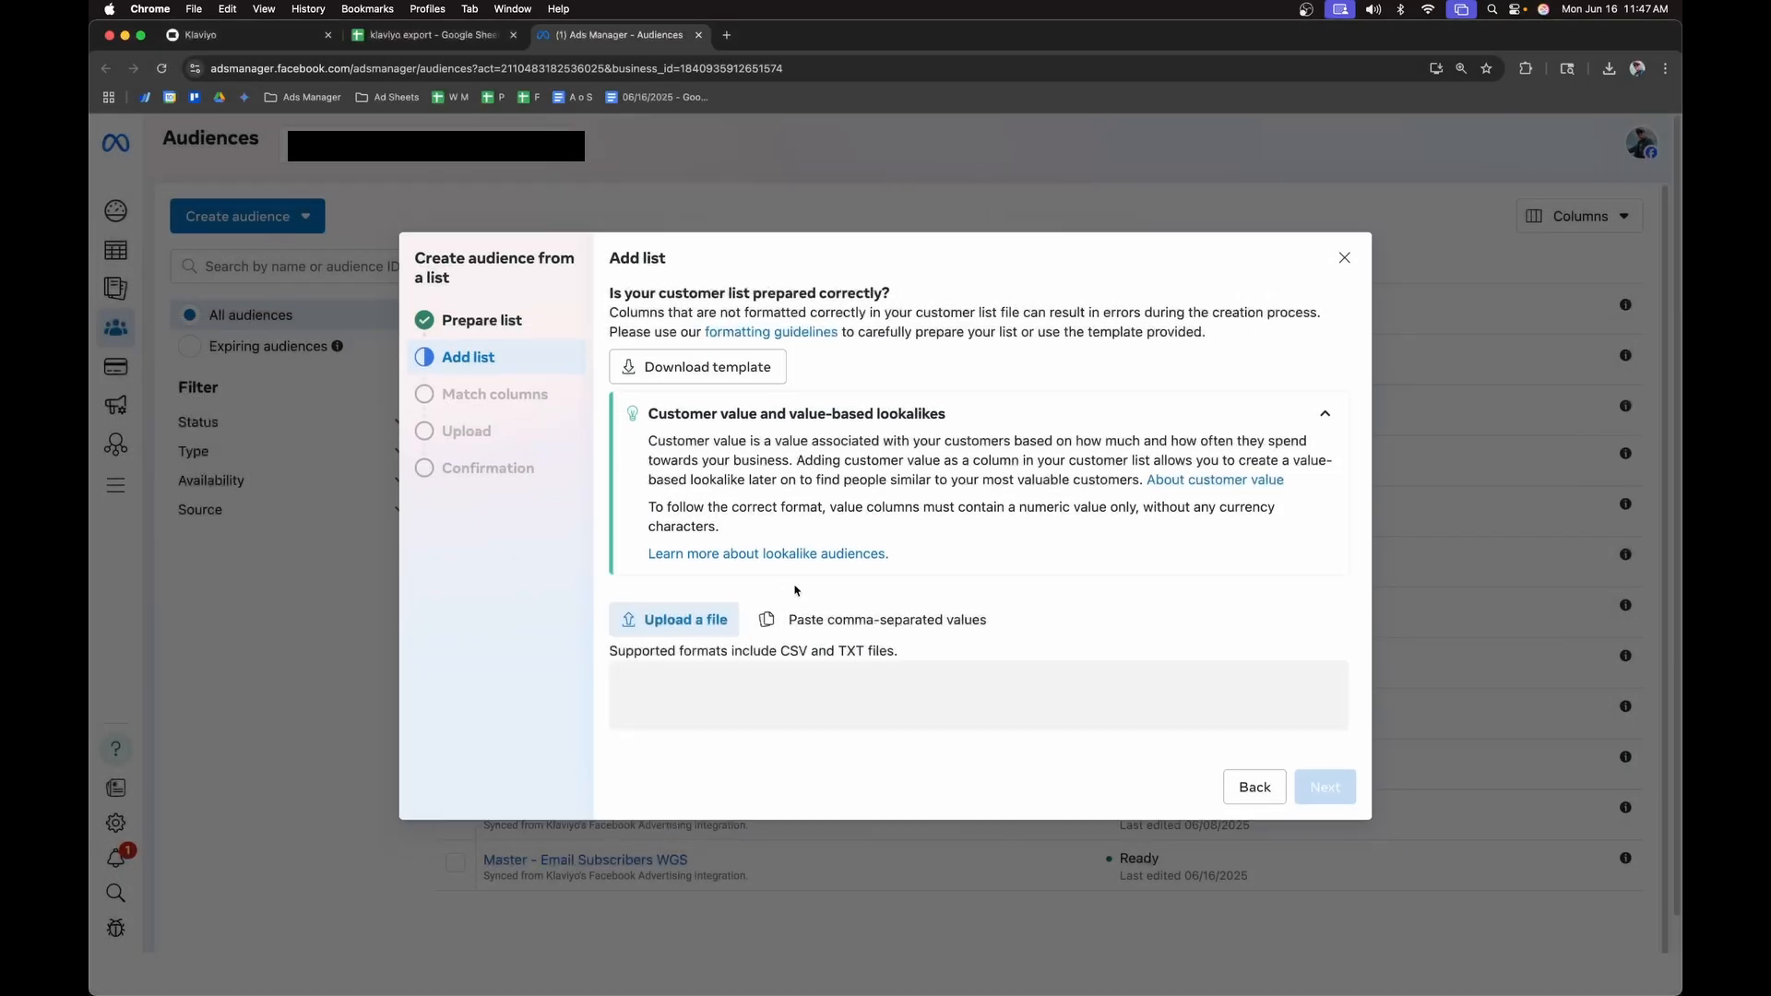
- Indicate that the file includes a customer value column and choose the value column to represent it
{"action": "scroll", "coordinate": [867, 736], "scroll_direction": "down", "scroll_amount": 5}
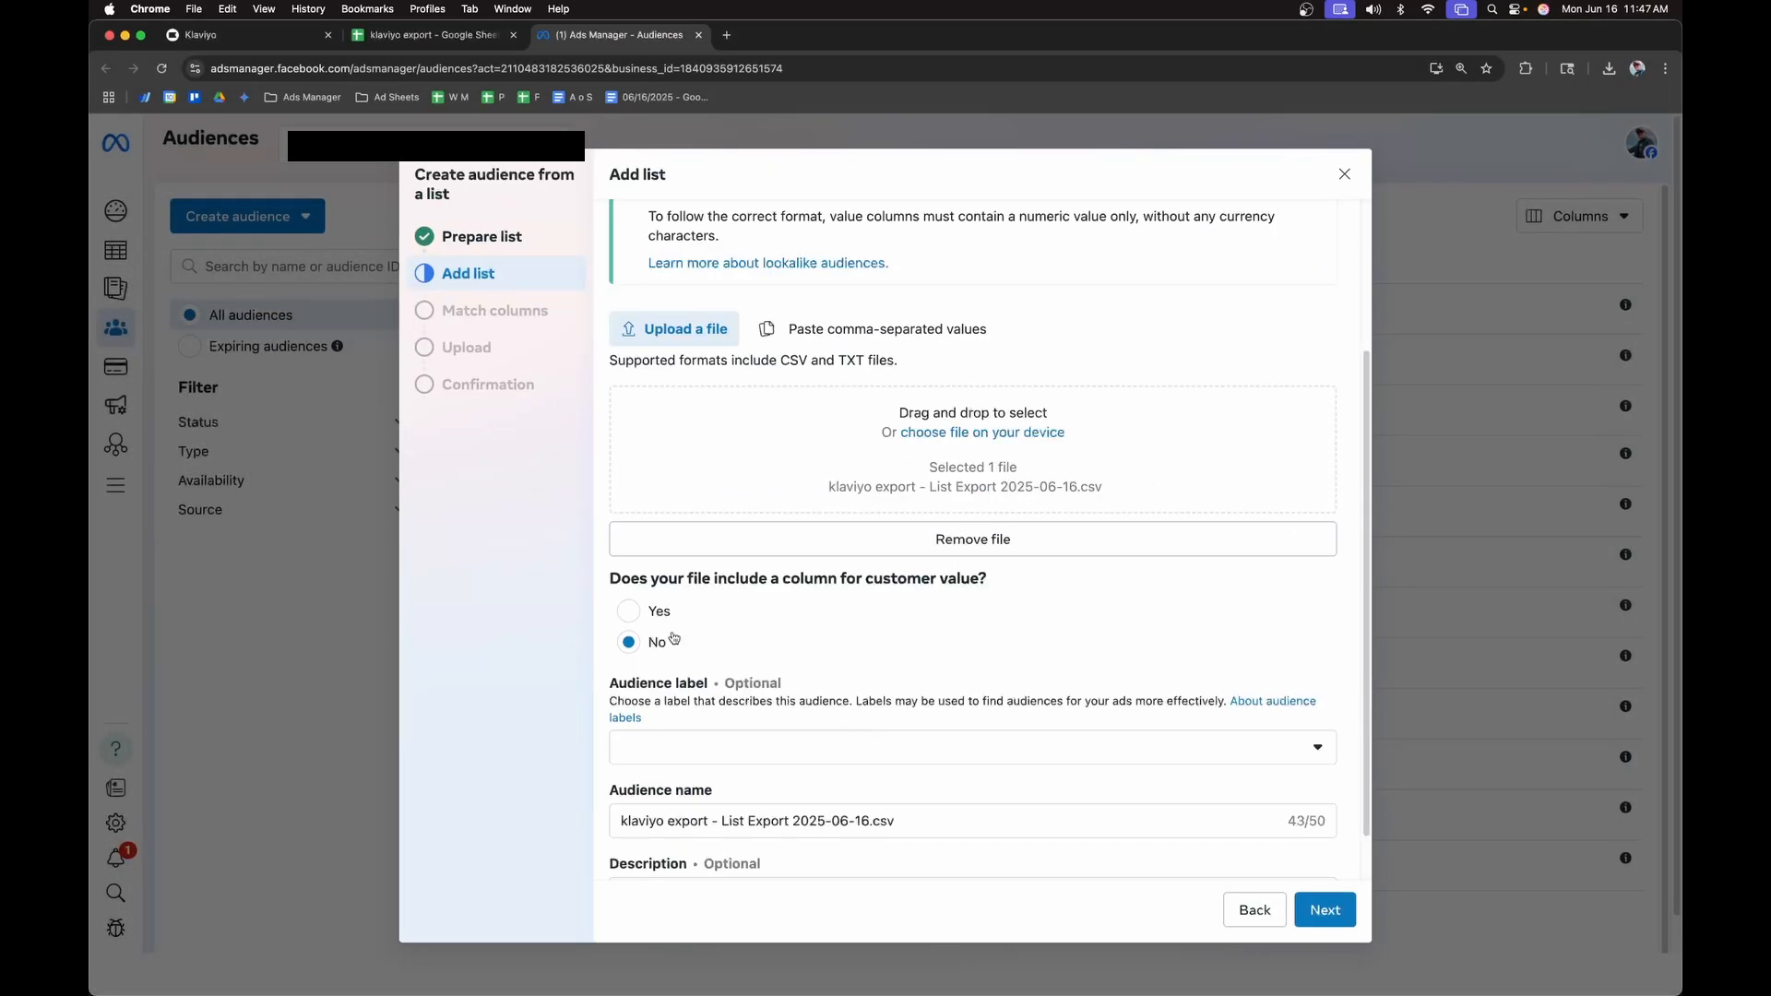
{"action": "left_click", "coordinate": [653, 606]}
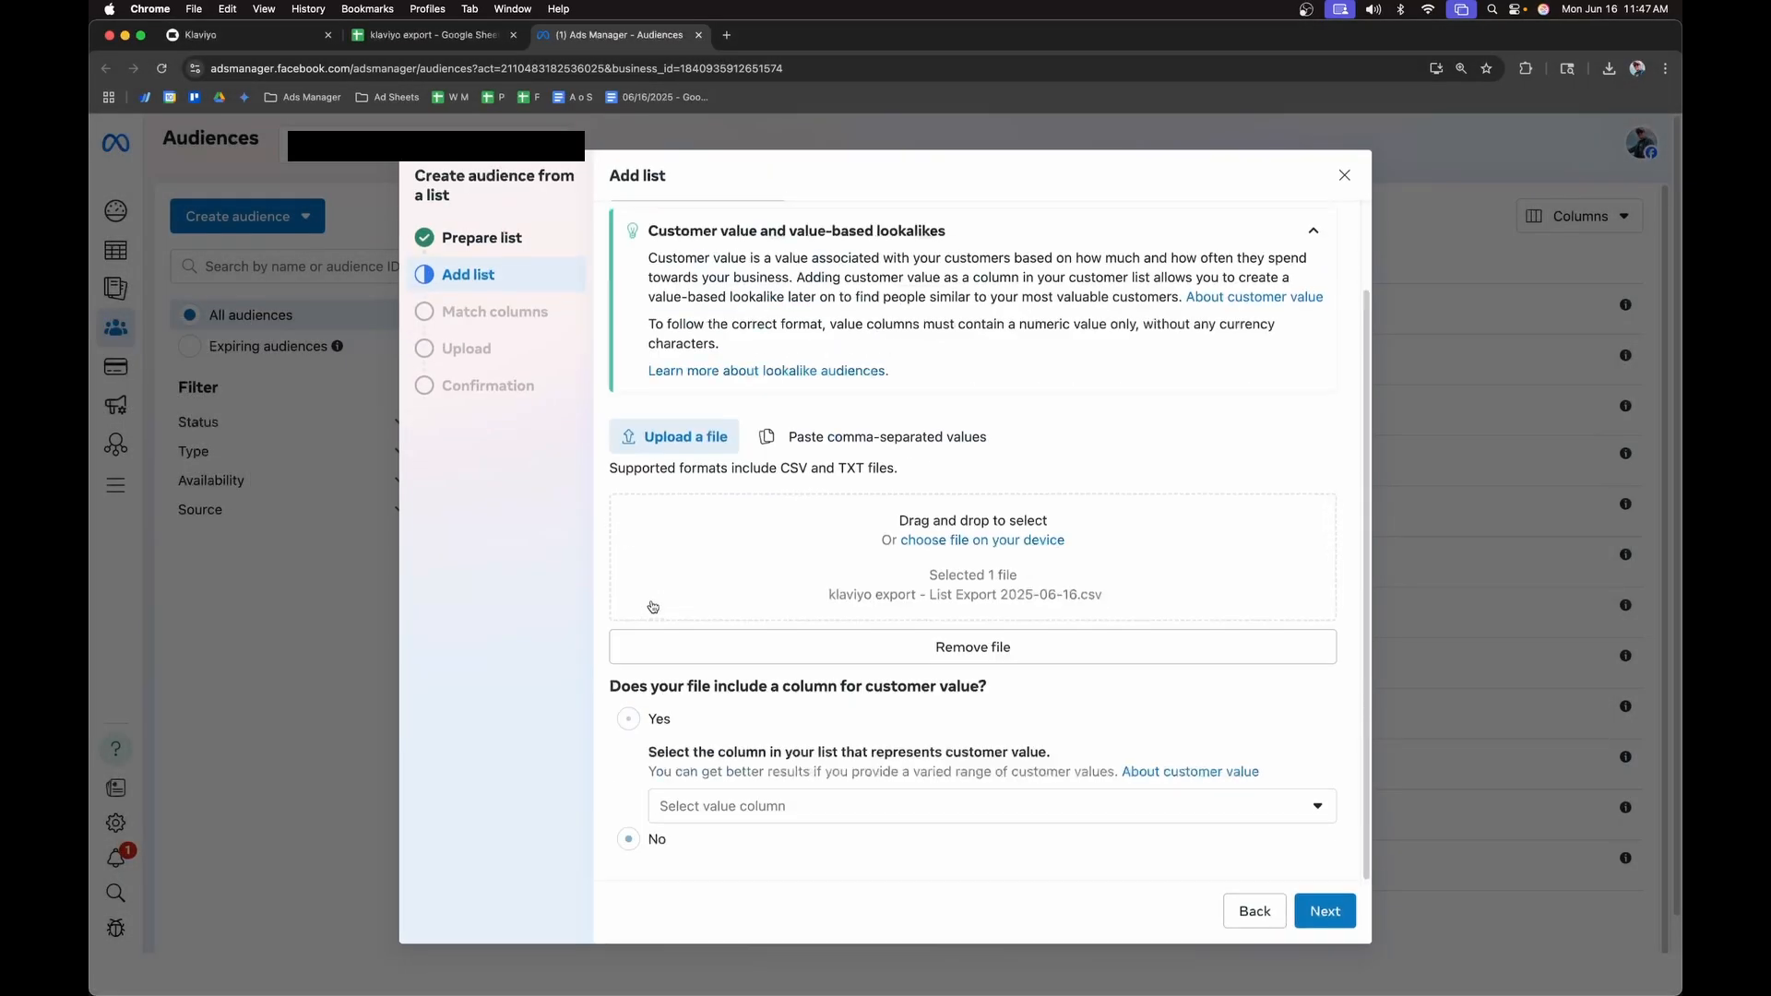
{"action": "left_click", "coordinate": [787, 805]}
{"action": "left_click", "coordinate": [775, 851]}
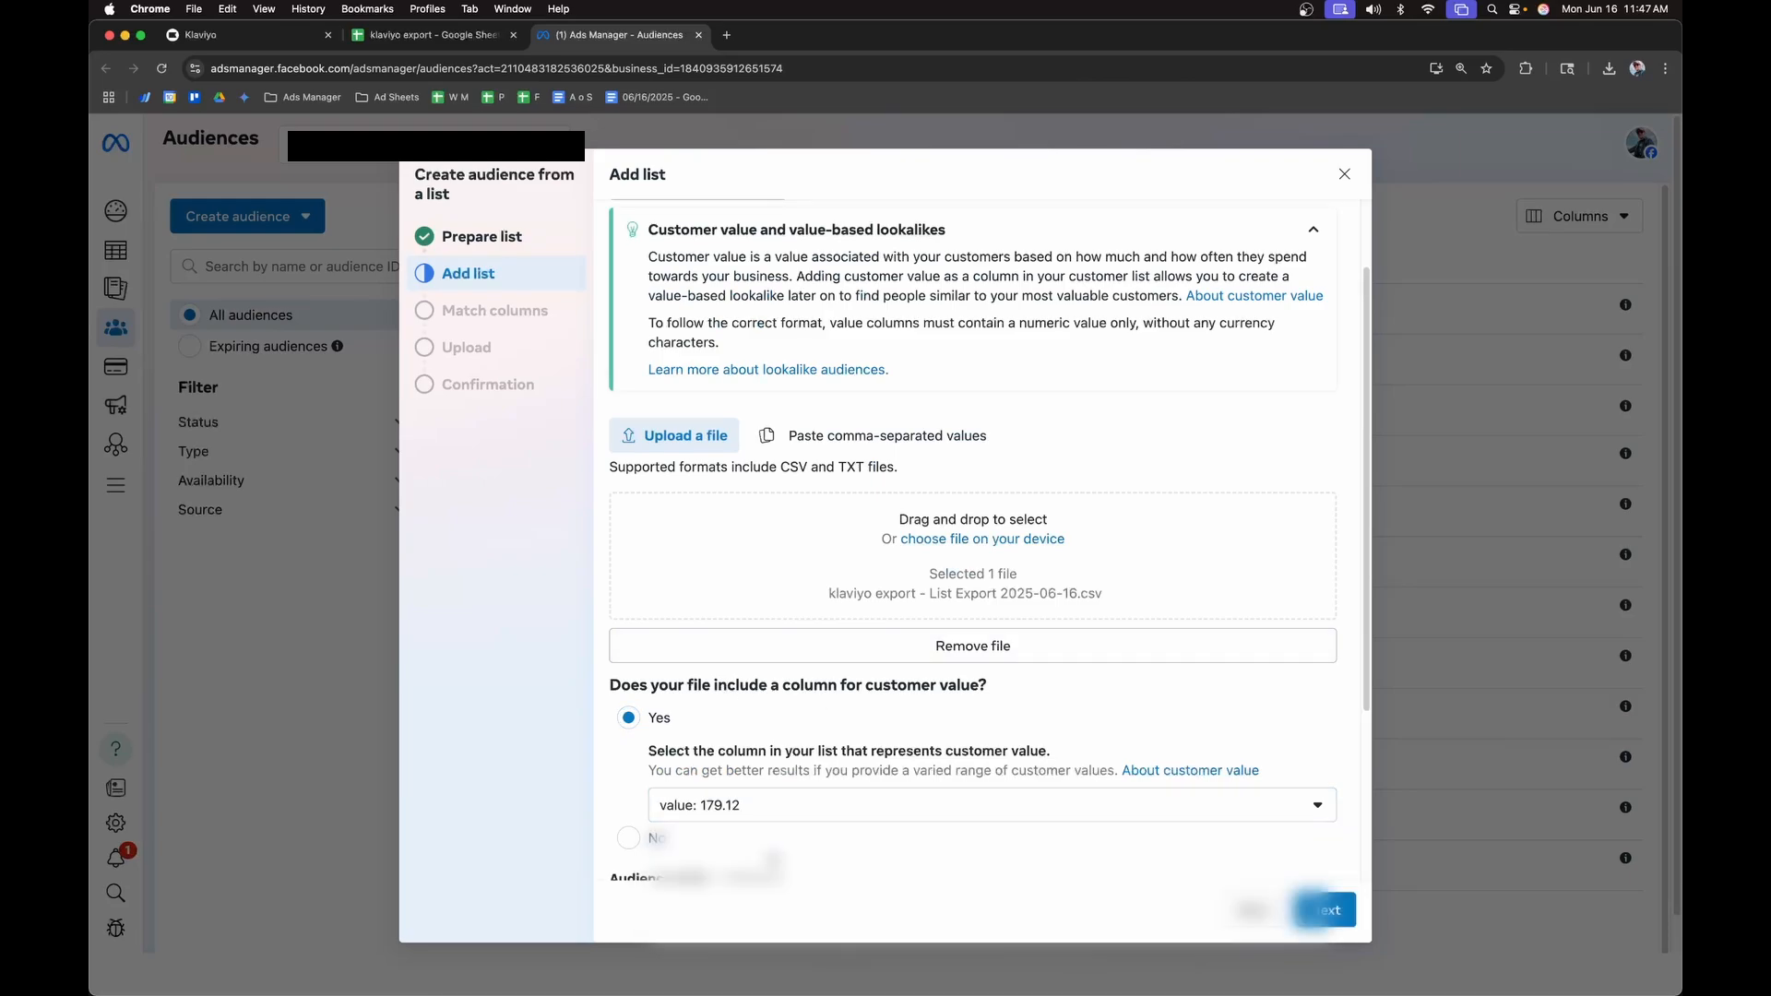
- Look over the available audience labels for the customer list
{"action": "scroll", "coordinate": [855, 742], "scroll_direction": "down", "scroll_amount": 2}
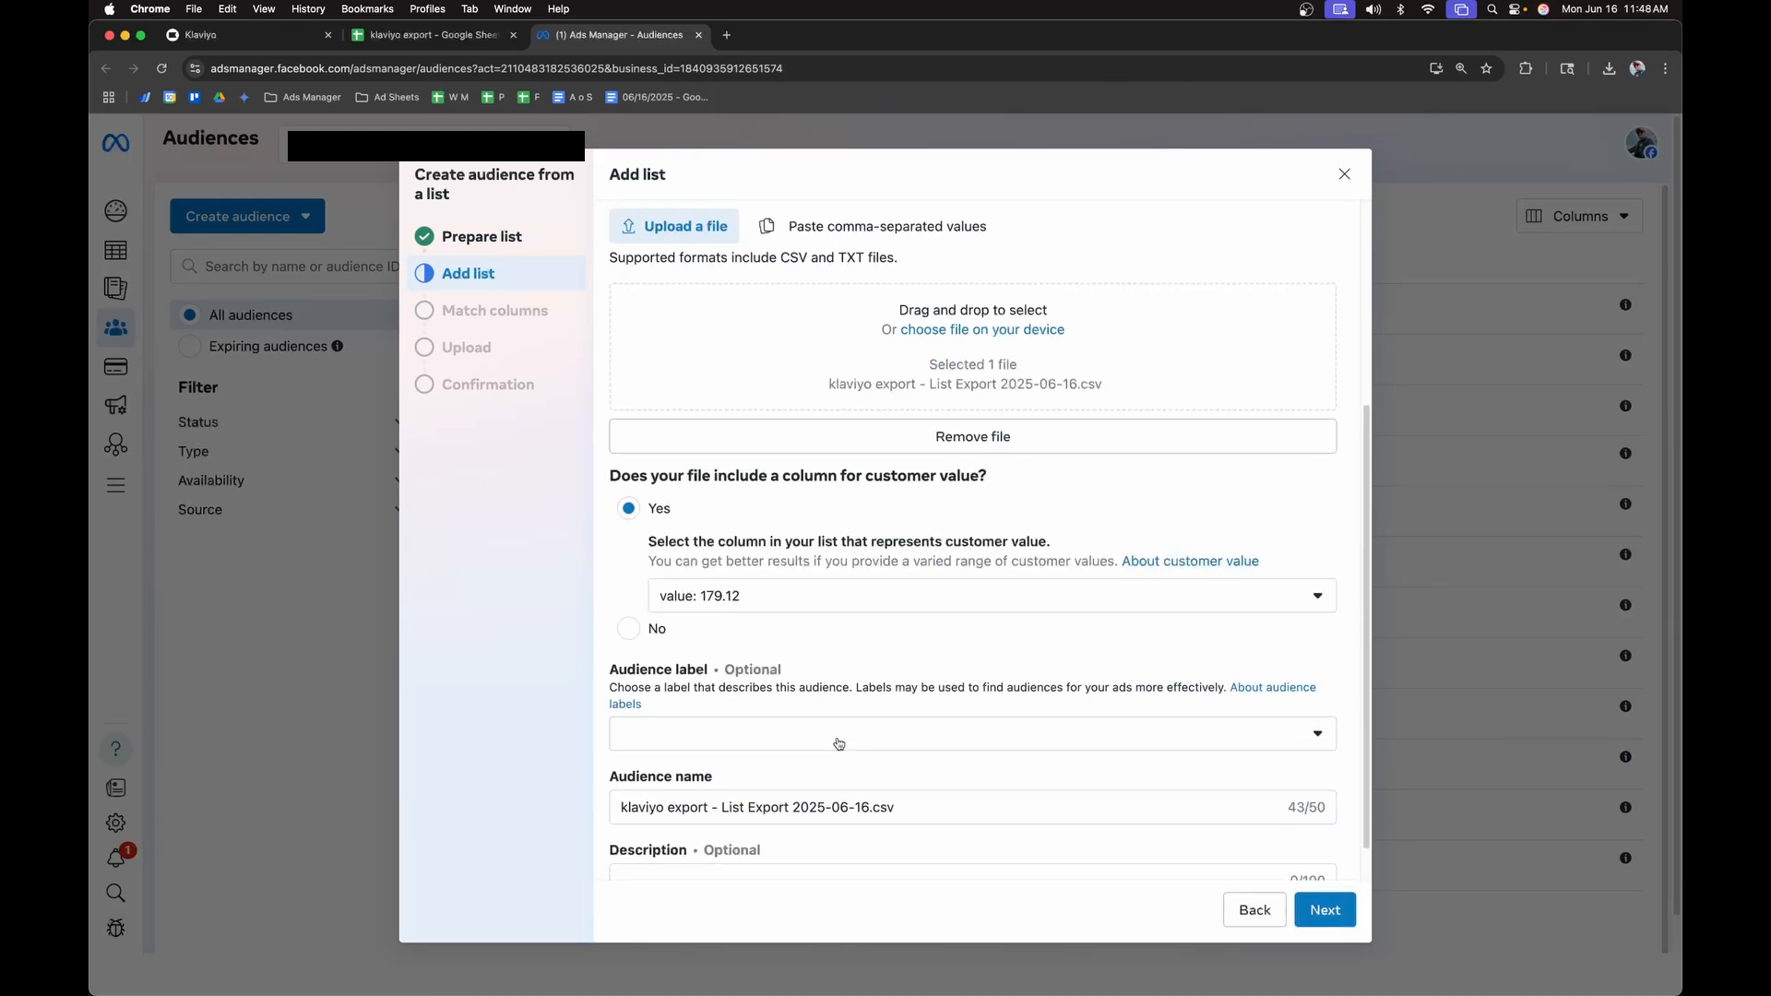
{"action": "left_click", "coordinate": [839, 741]}
{"action": "left_click", "coordinate": [838, 742]}
{"action": "left_click", "coordinate": [841, 749]}
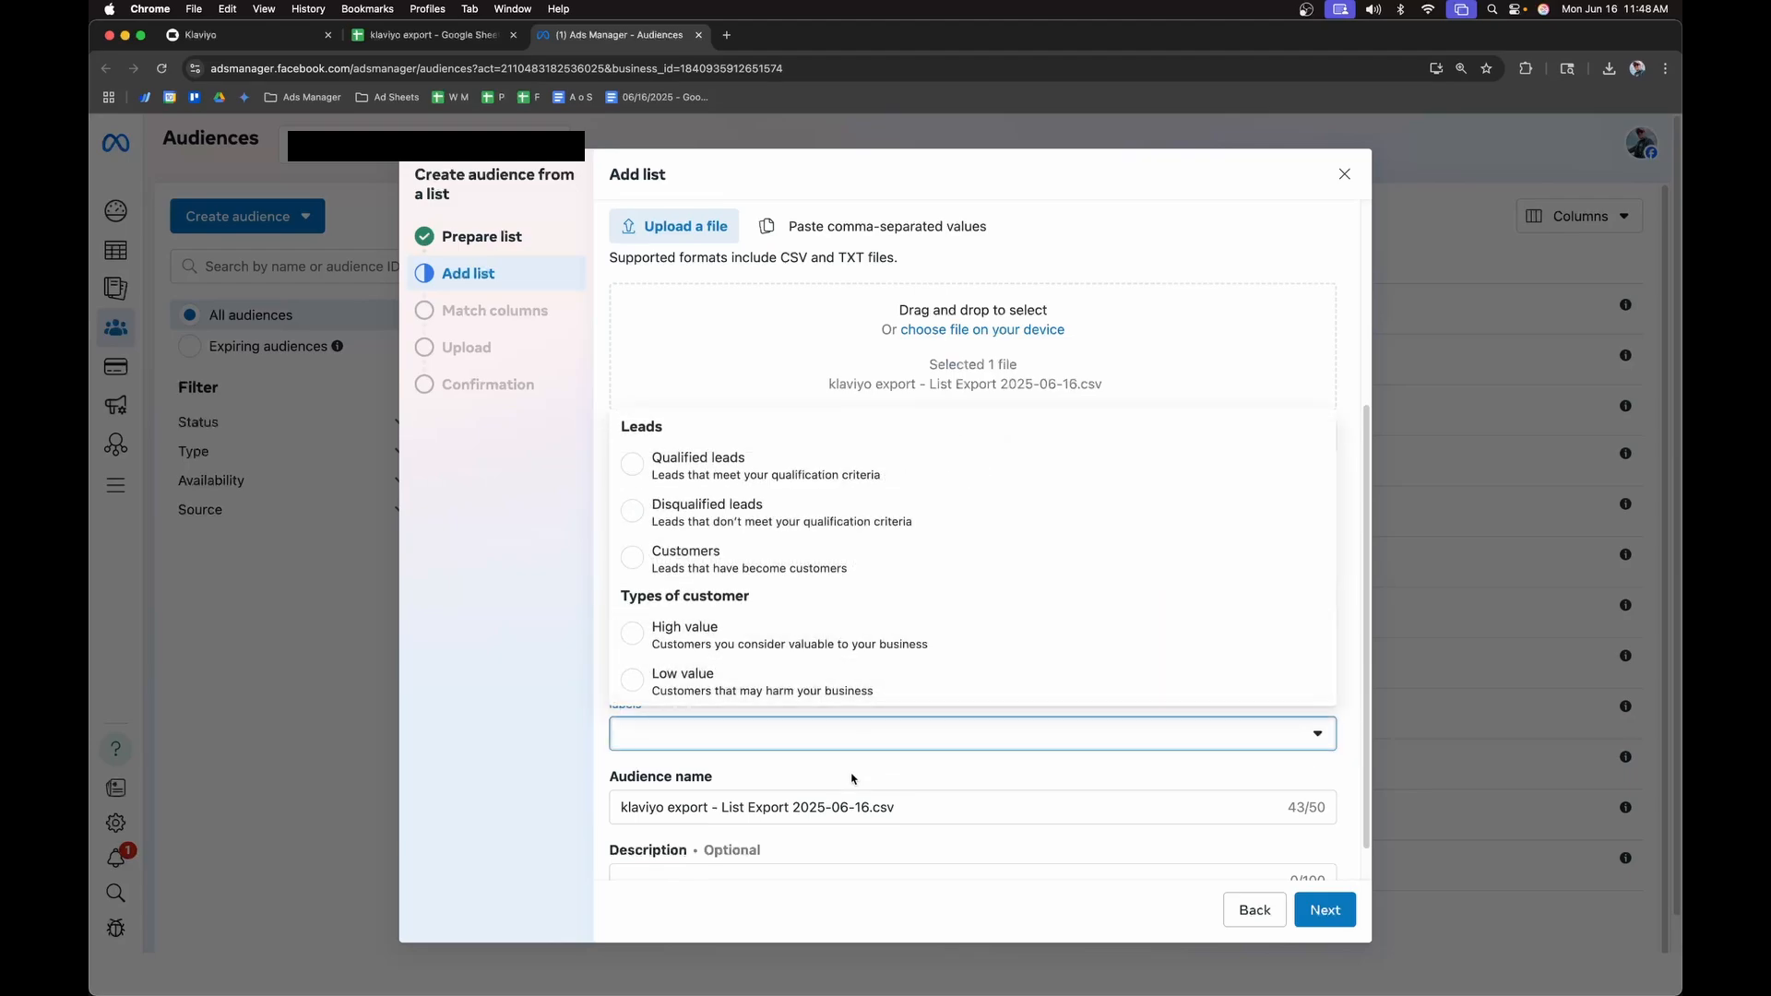
- Name the audience "Klaviyo export Giveaway 2025" and continue to column matching
{"action": "triple_click", "coordinate": [735, 768]}
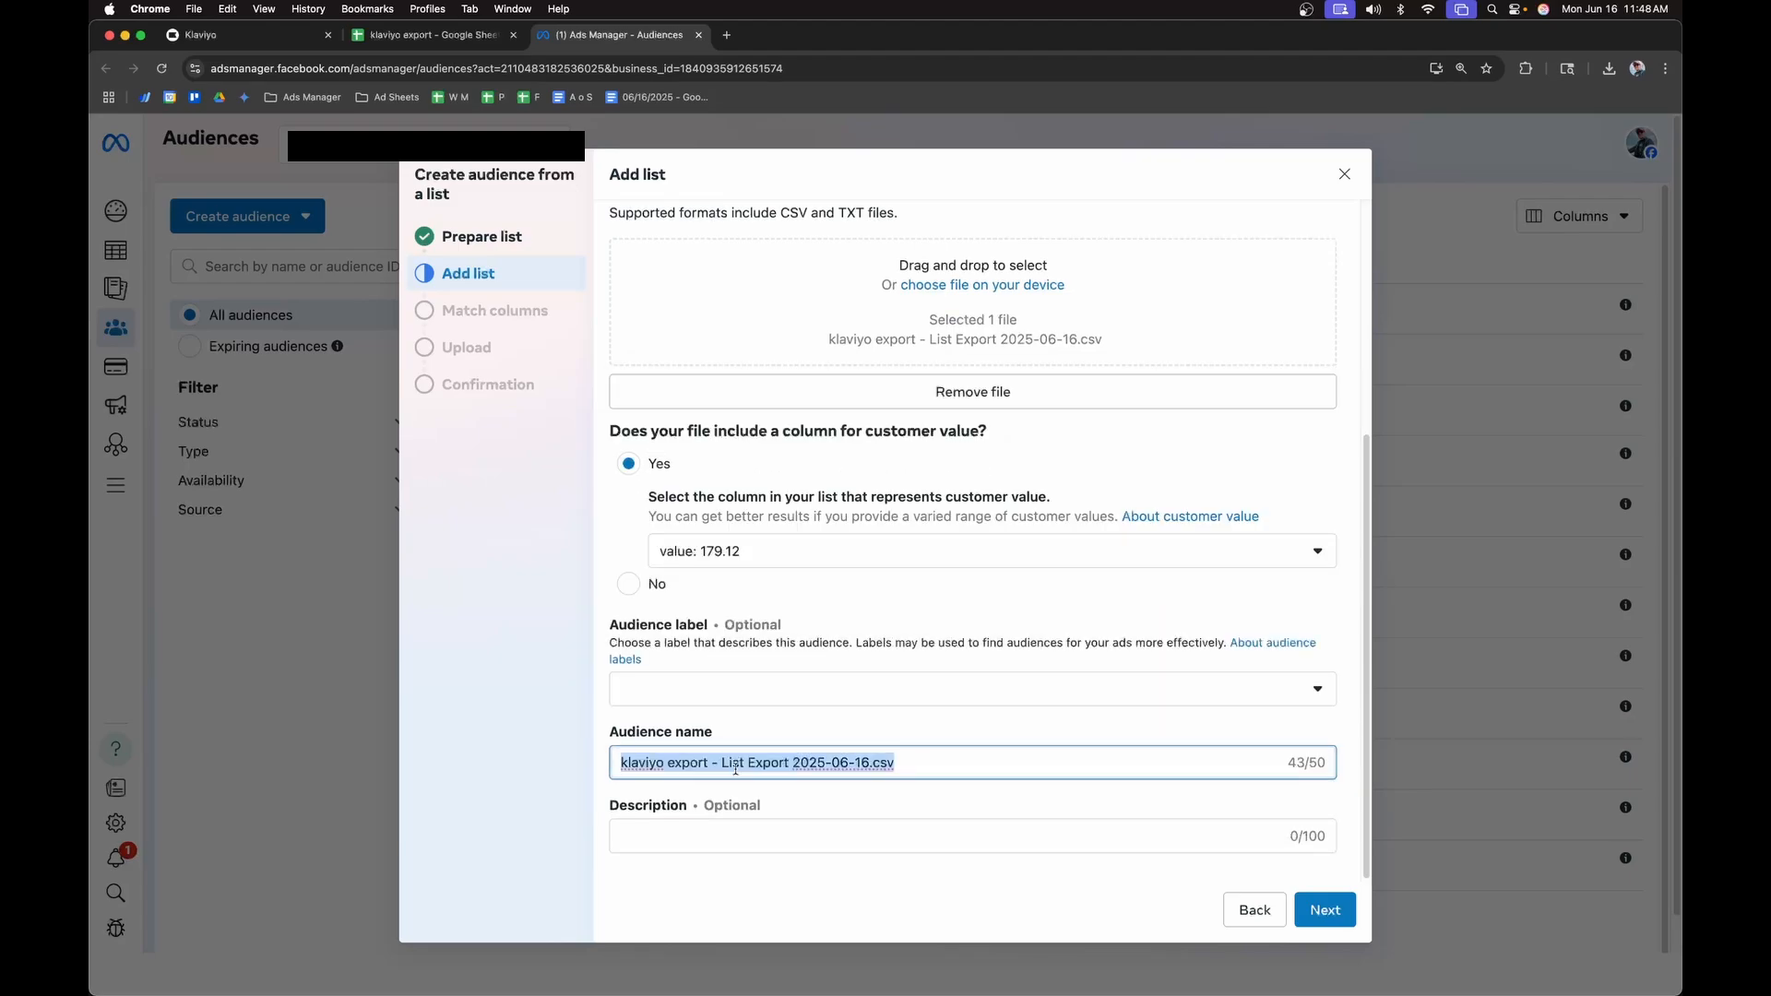
{"action": "type", "text": "Klaviy"}
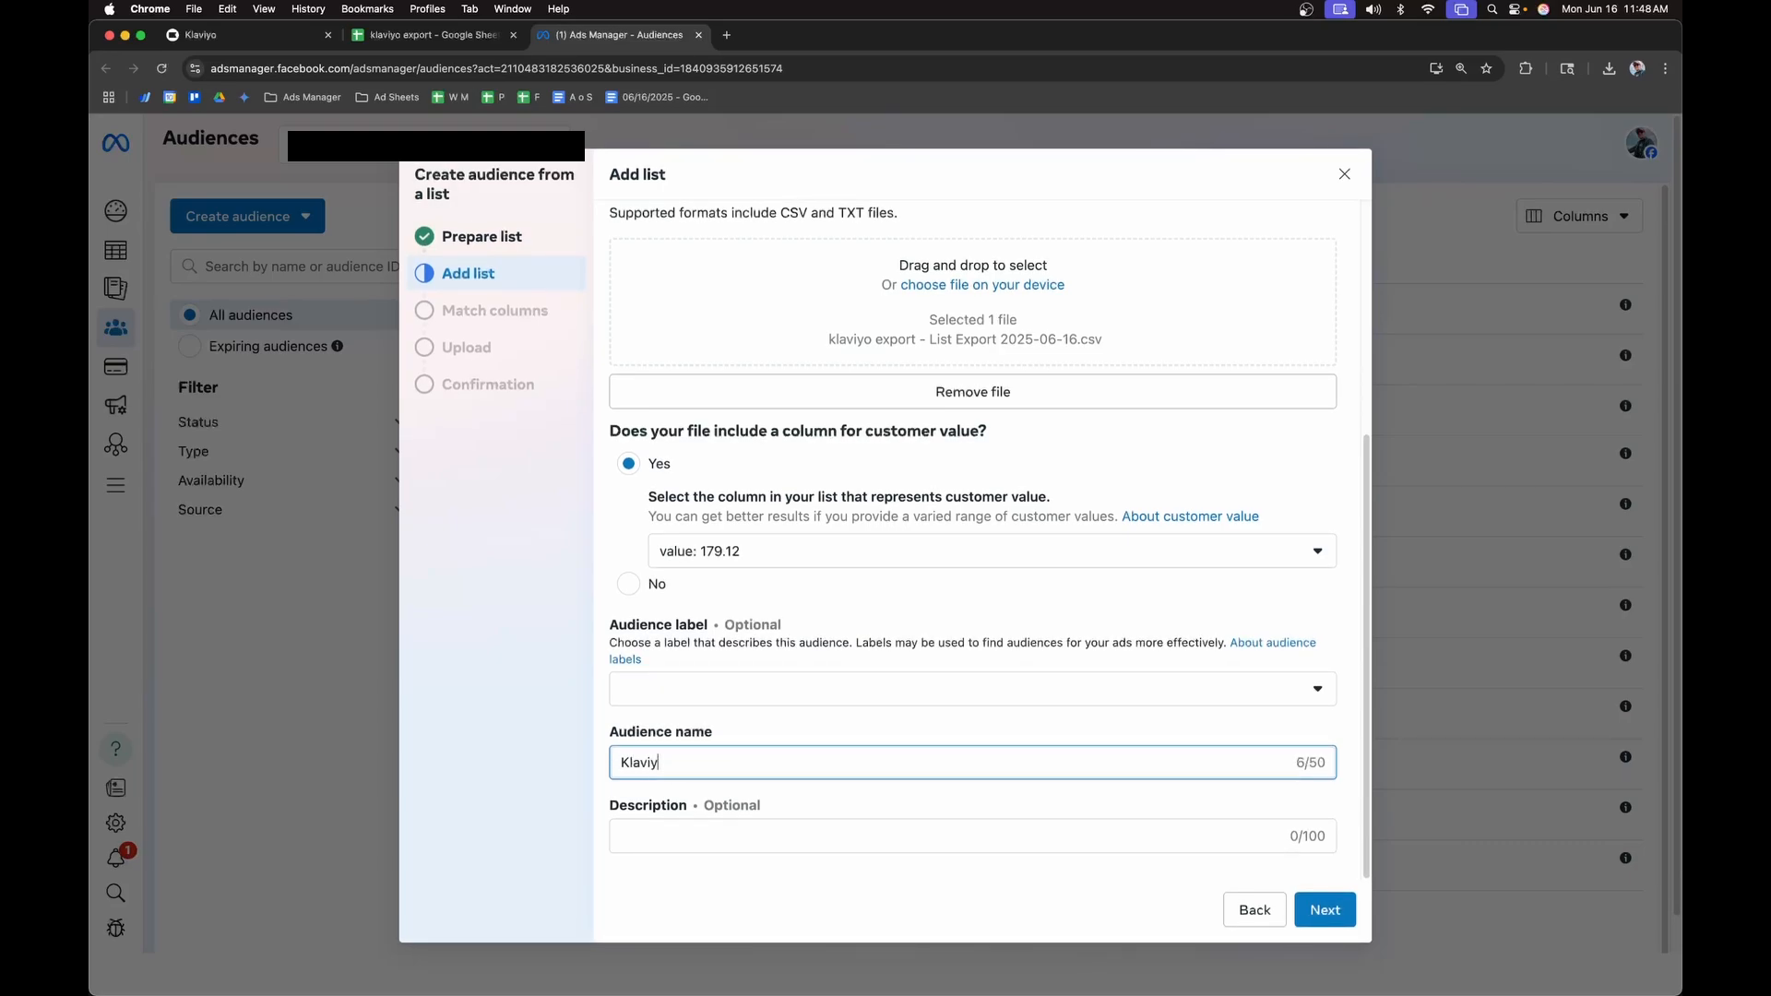
{"action": "type", "text": "o export Giveaway 2025"}
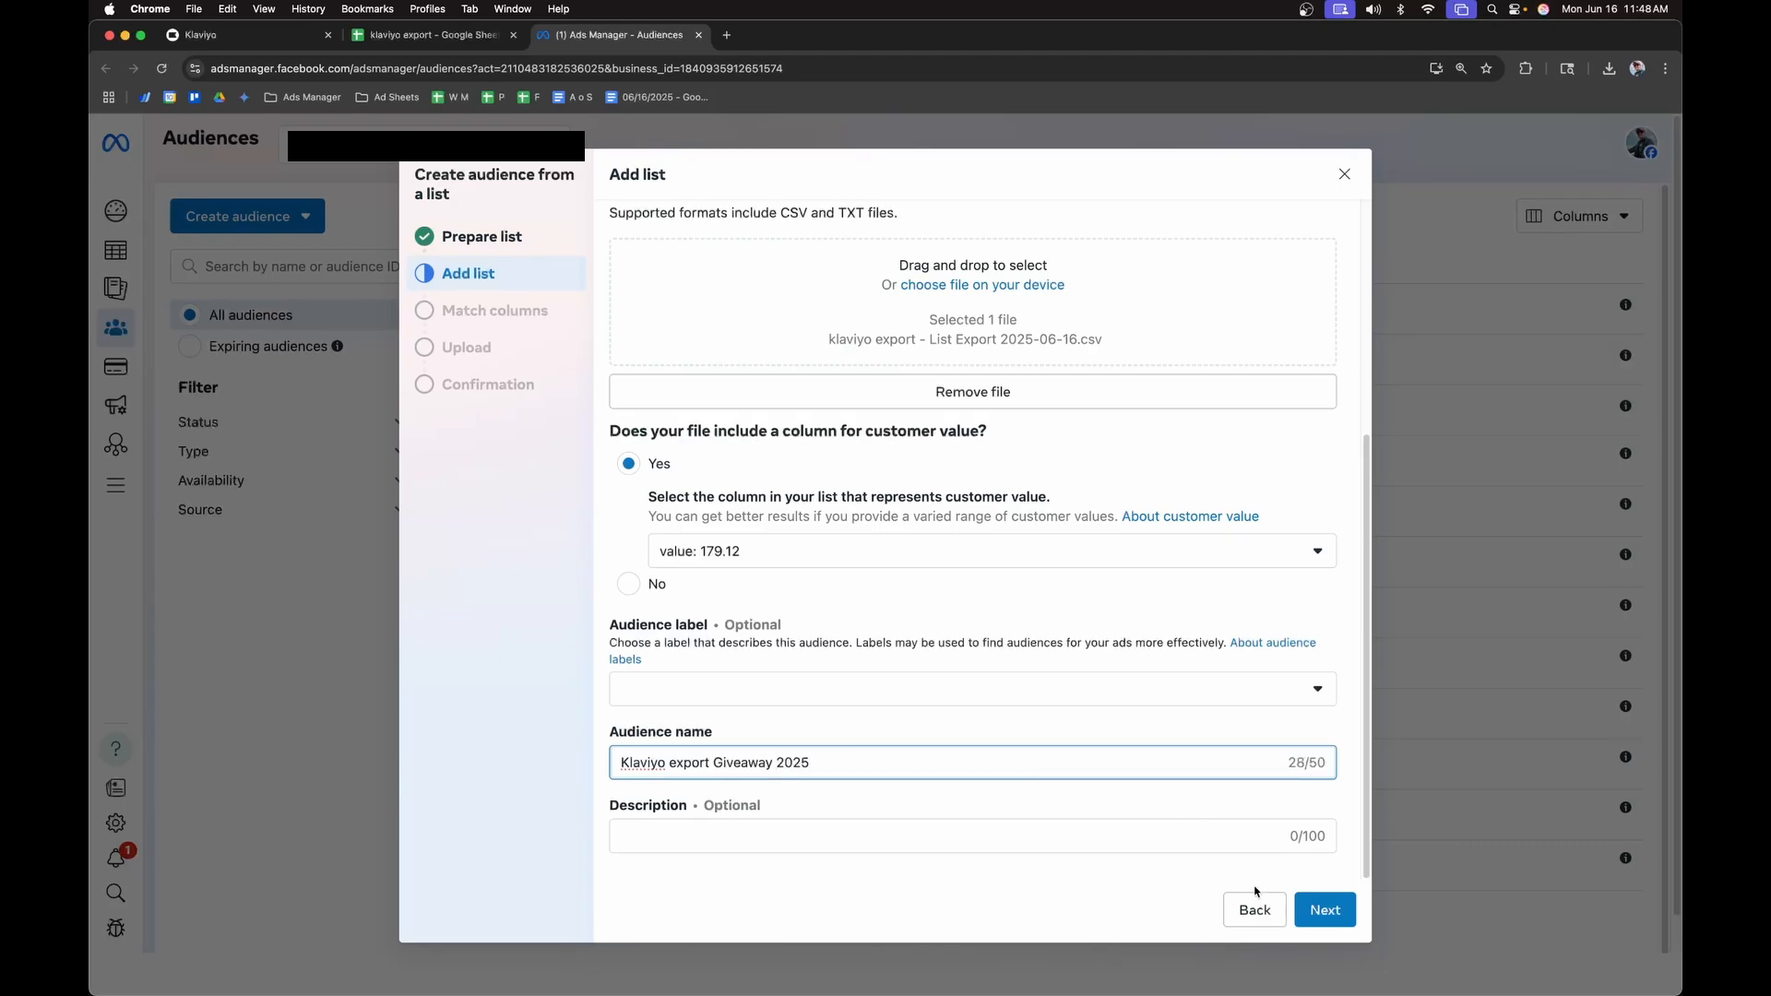
{"action": "left_click", "coordinate": [1308, 912]}
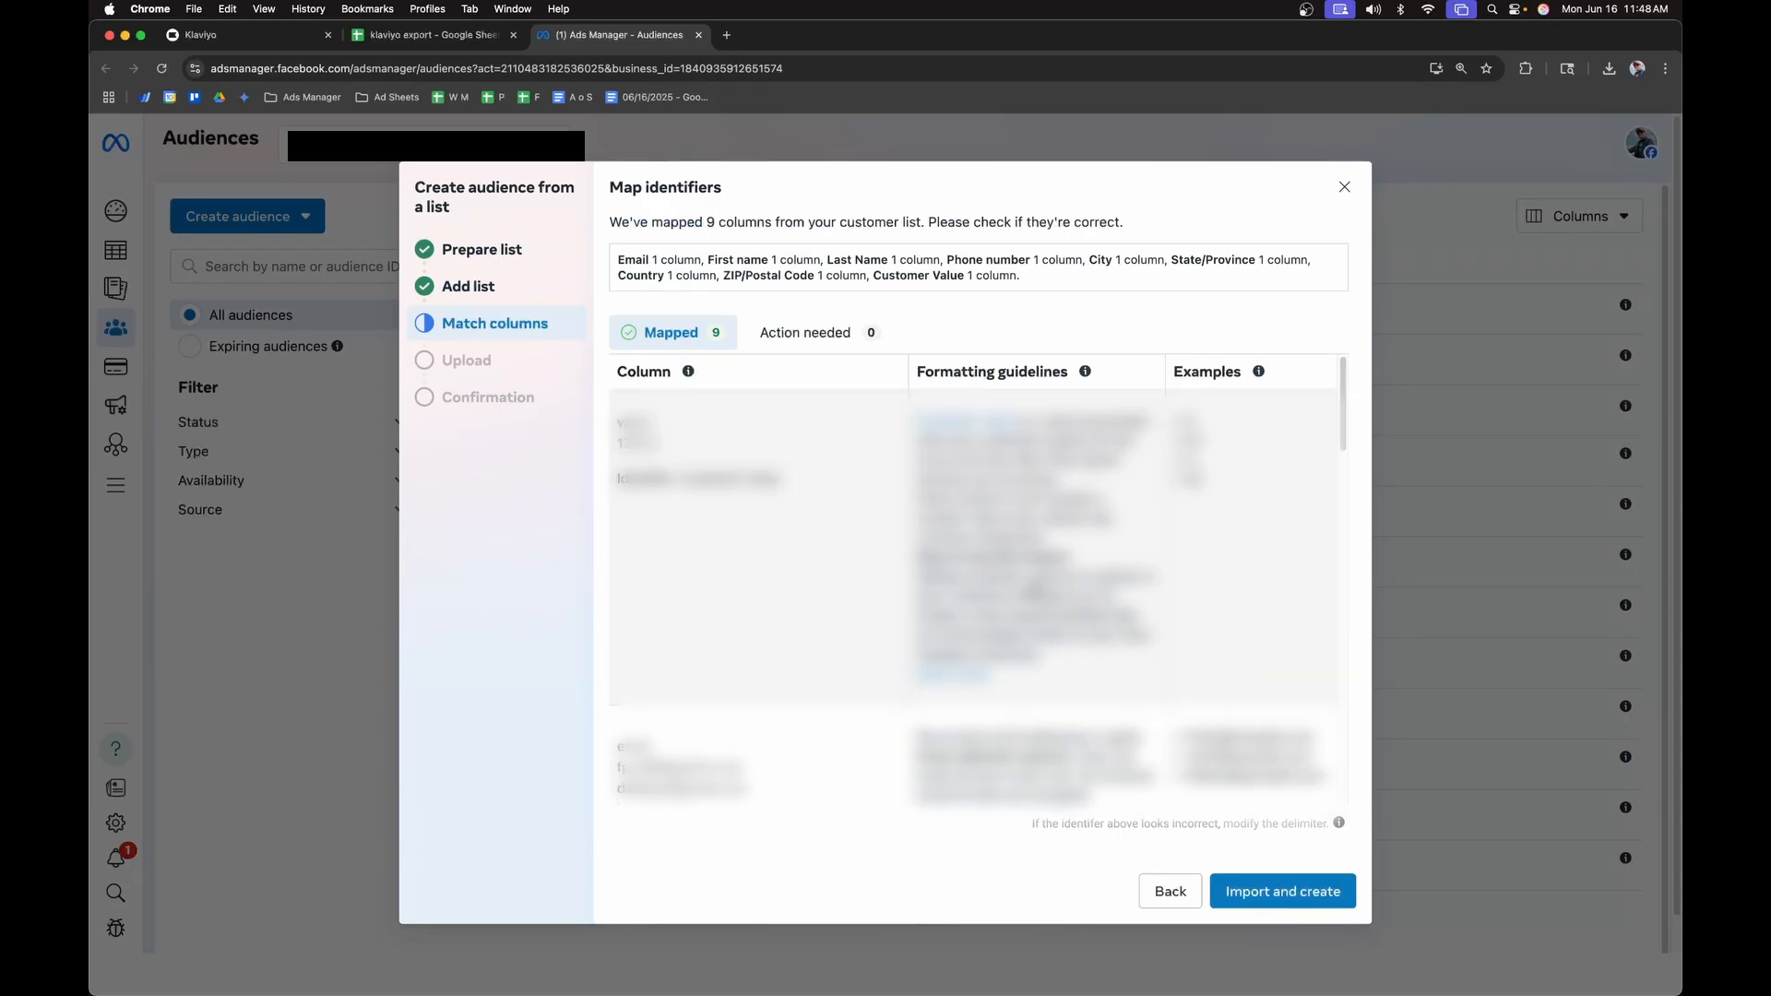
- Check the mapped identifier columns and import the list to create the custom audience
{"action": "scroll", "coordinate": [1150, 721], "scroll_direction": "down", "scroll_amount": 5}
{"action": "scroll", "coordinate": [1052, 636], "scroll_direction": "down", "scroll_amount": 10}
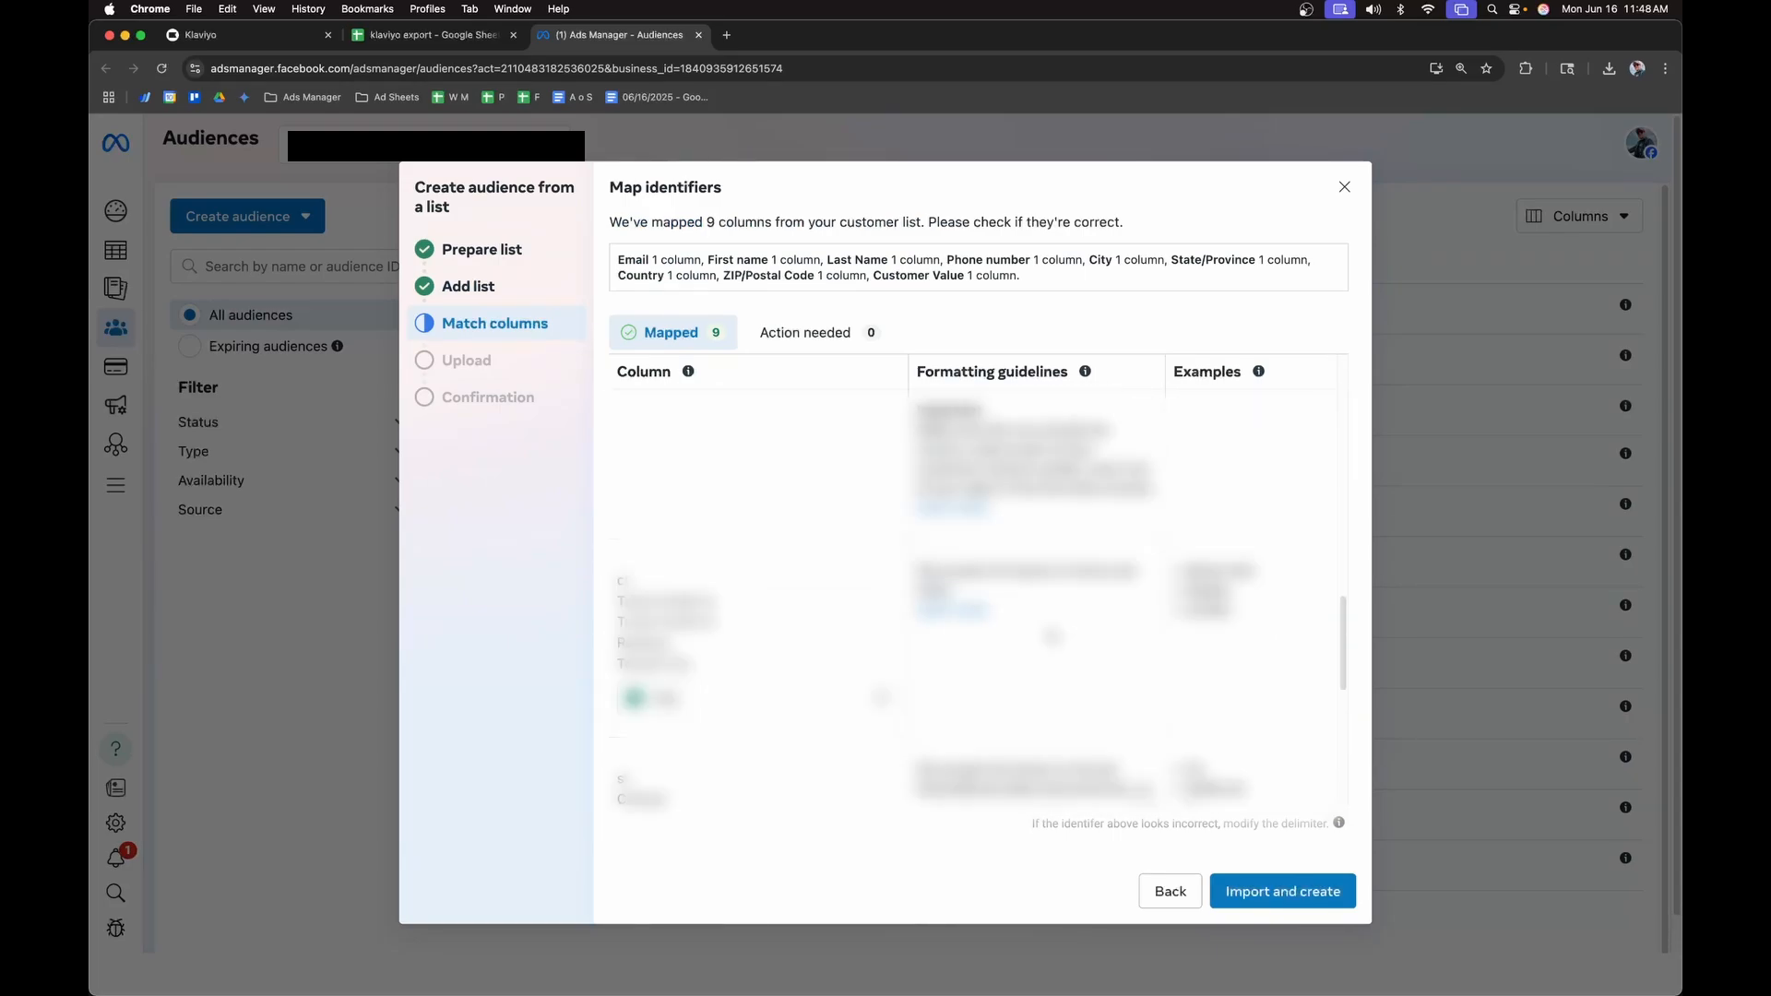
{"action": "scroll", "coordinate": [1051, 634], "scroll_direction": "up", "scroll_amount": 15}
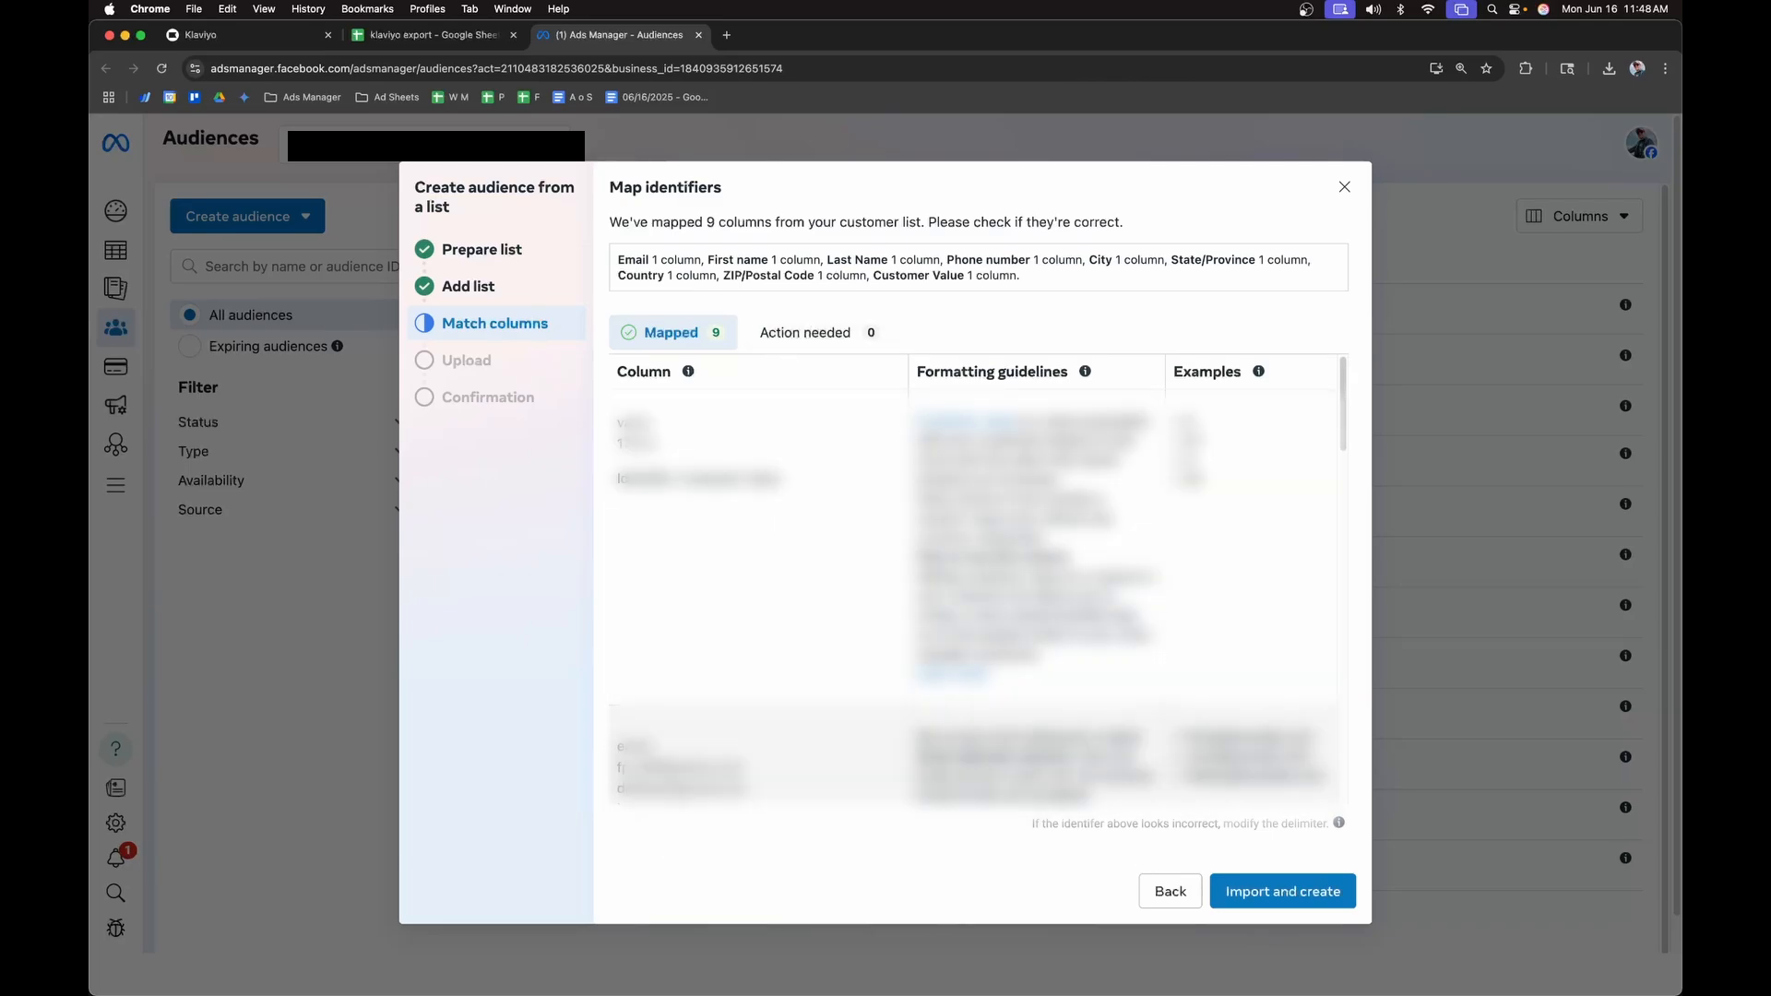
{"action": "left_click", "coordinate": [1276, 901]}
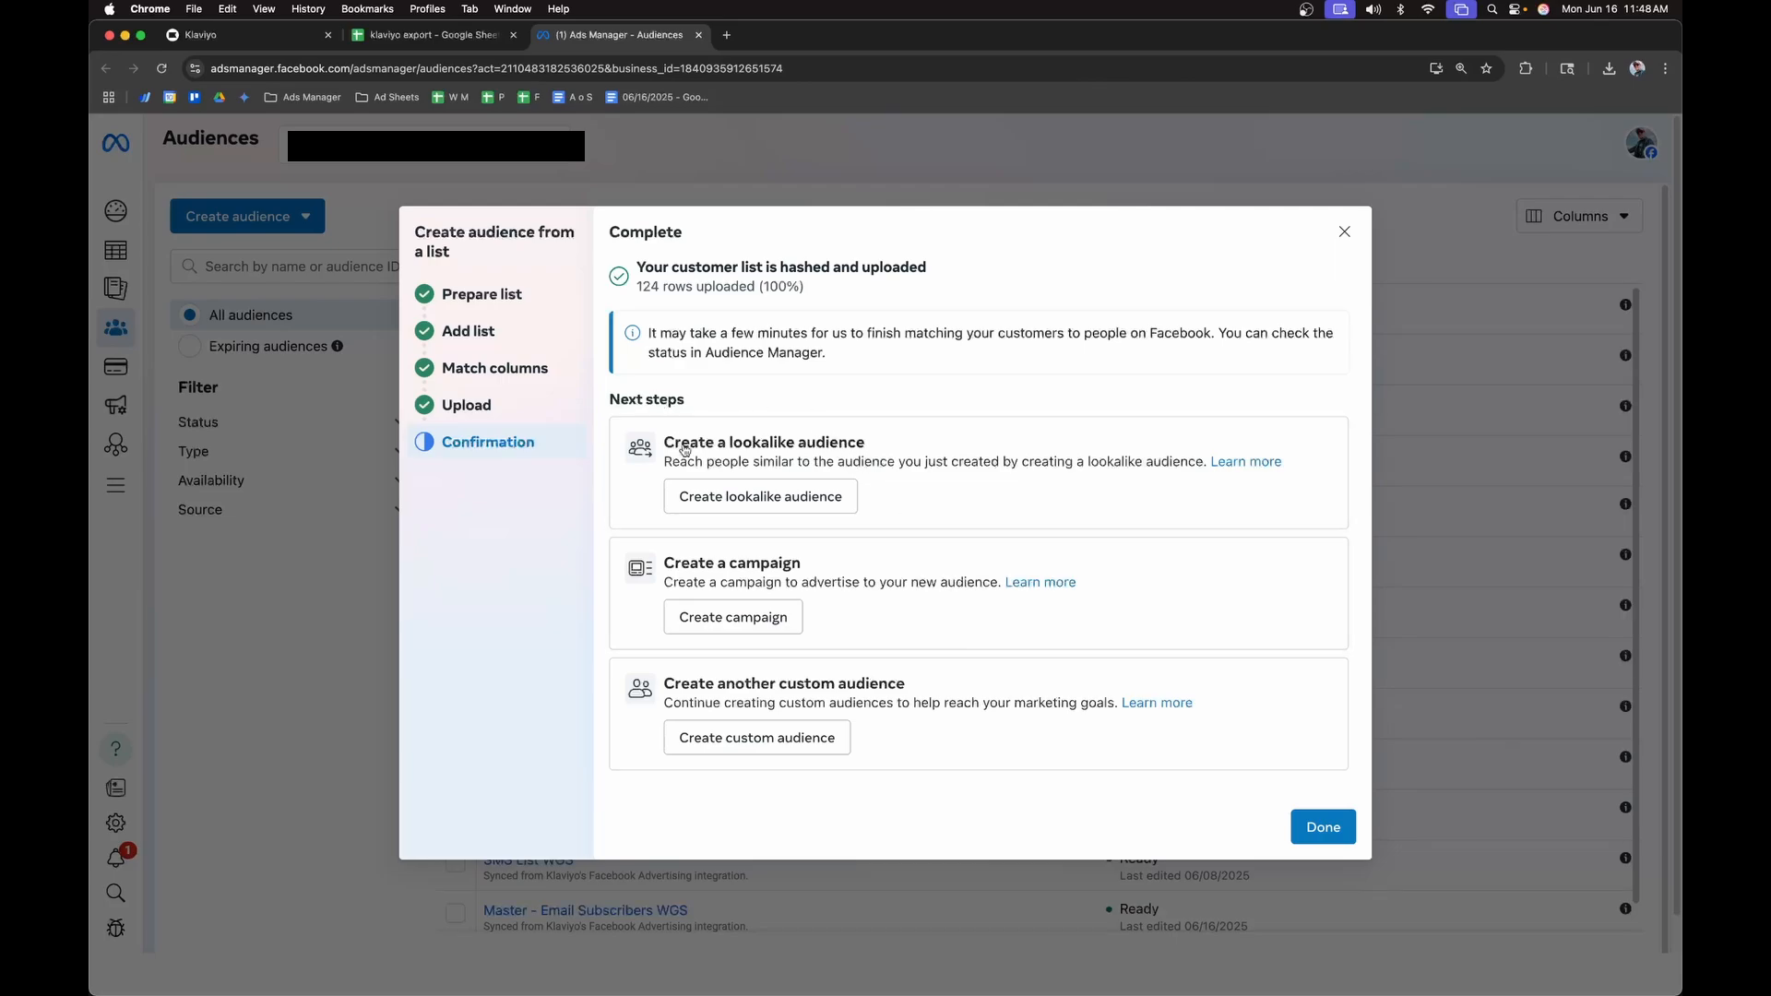
- Start a lookalike audience from the uploaded list and set its location to United States
{"action": "left_click", "coordinate": [713, 498]}
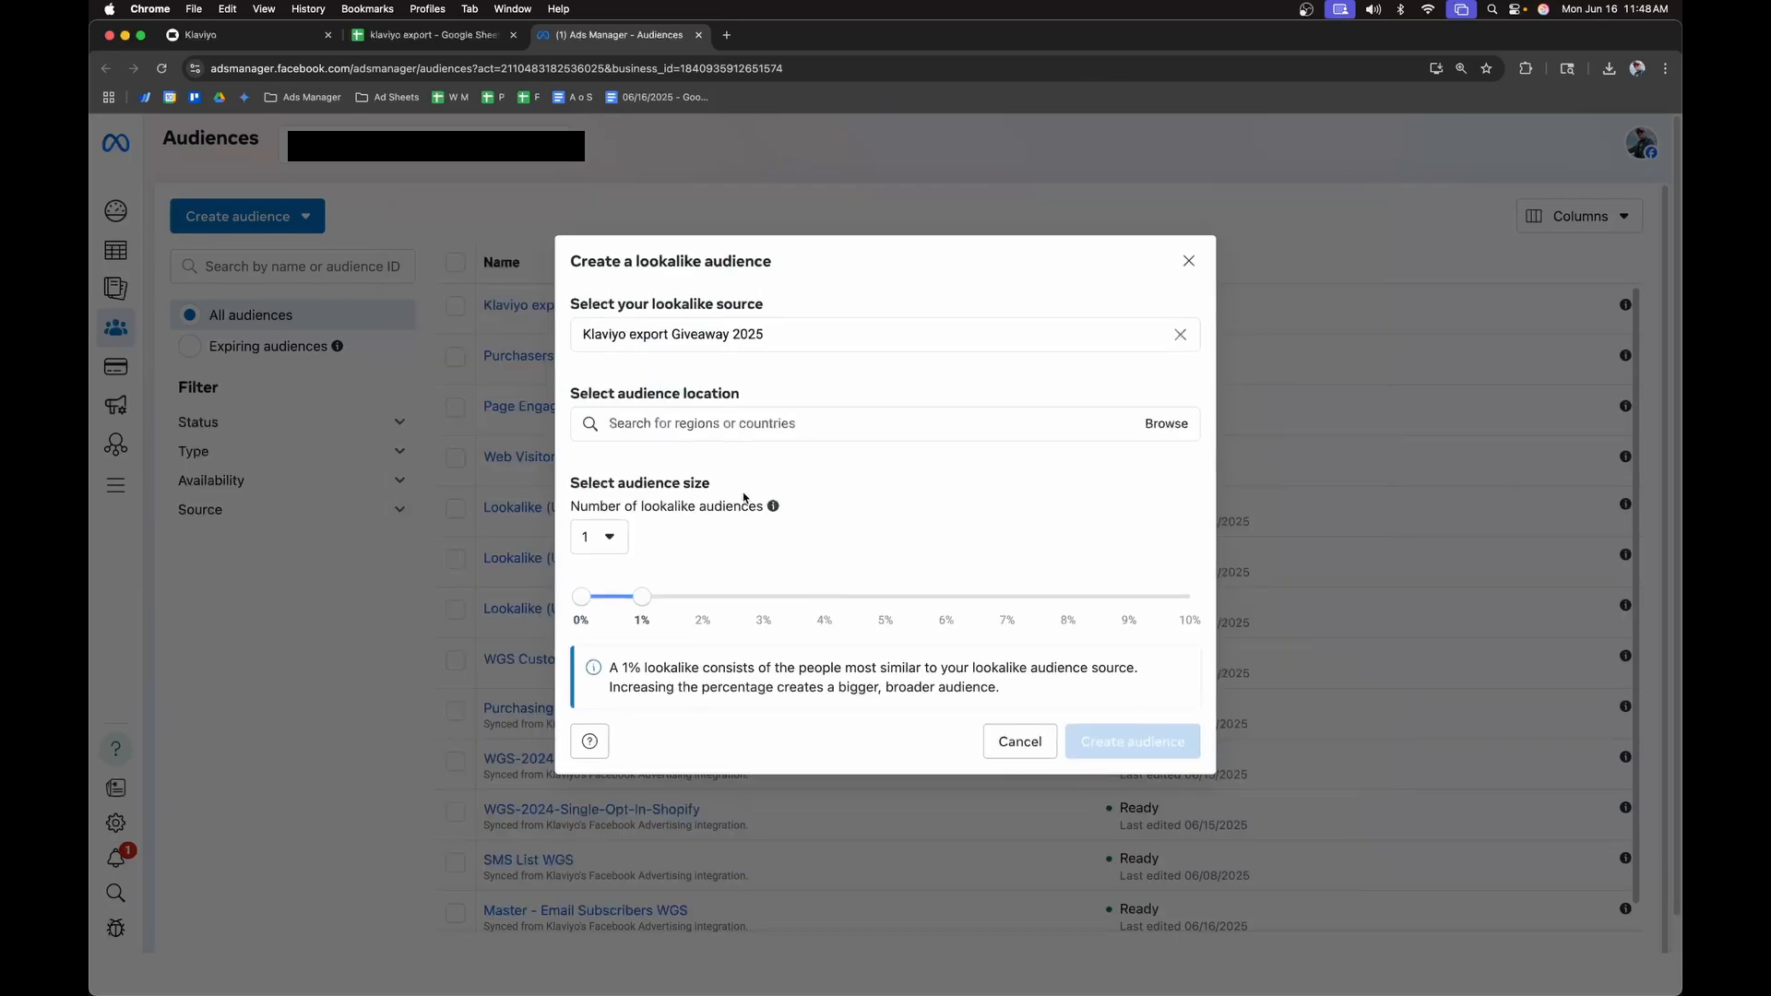
{"action": "left_click", "coordinate": [672, 425]}
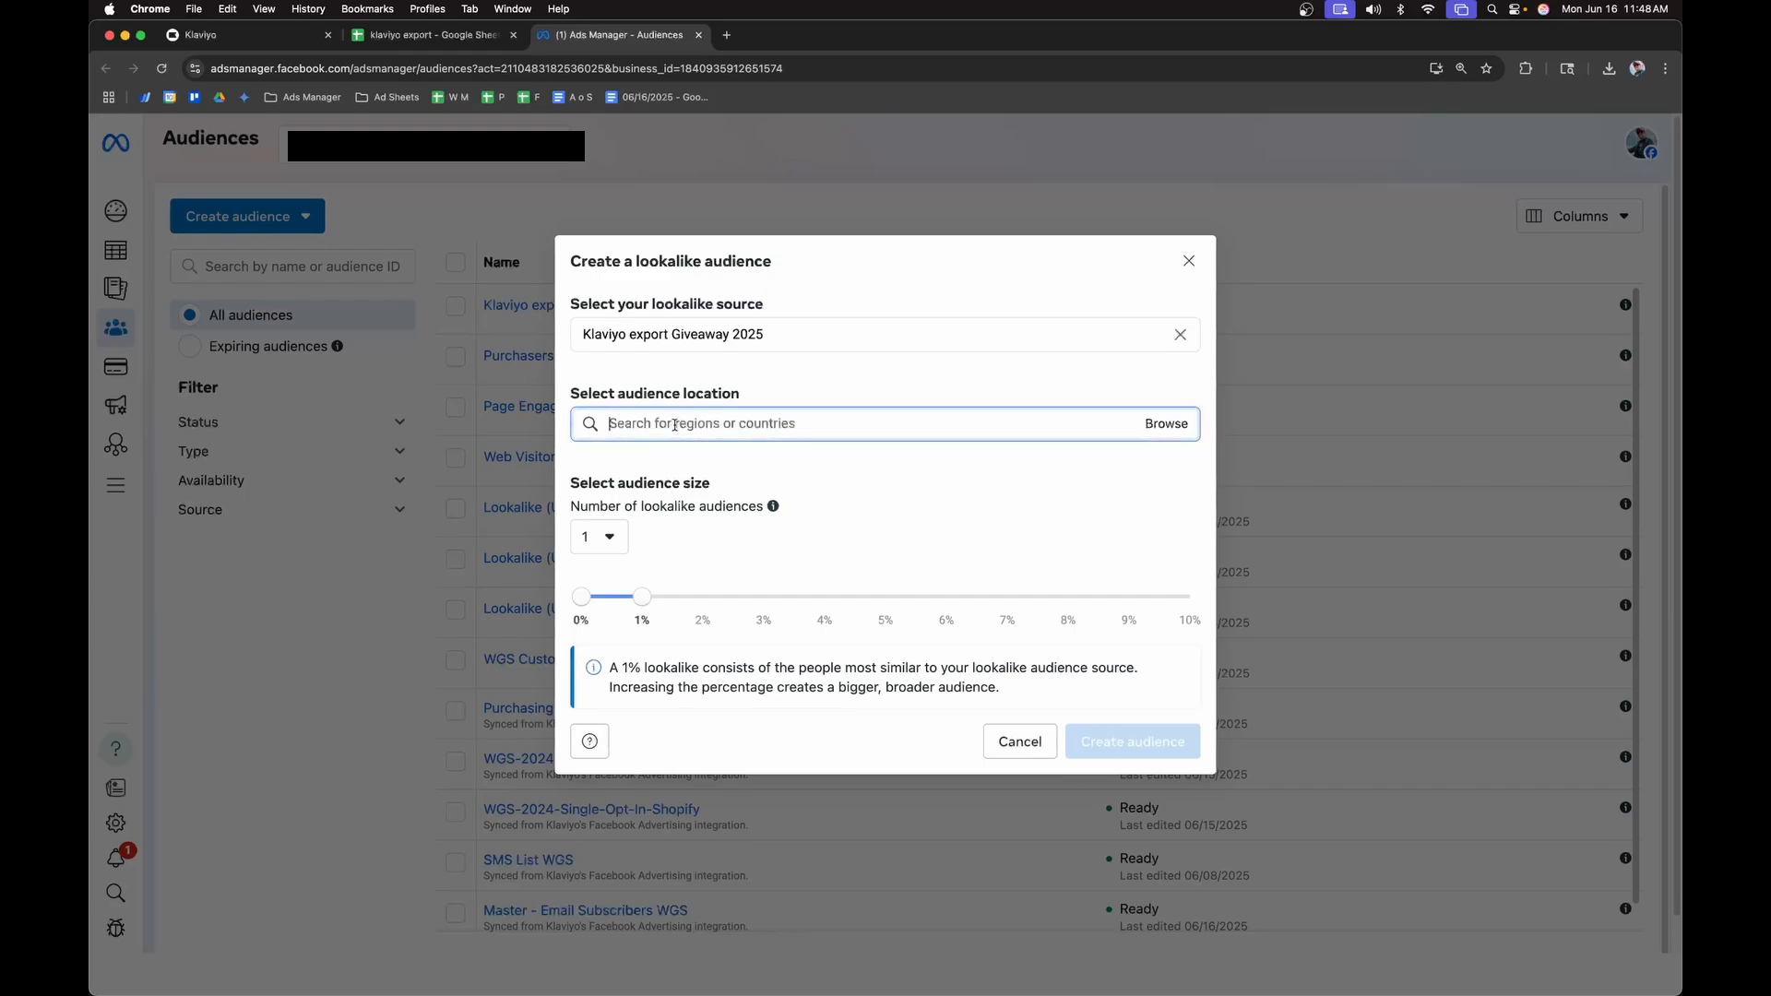
{"action": "type", "text": "United"}
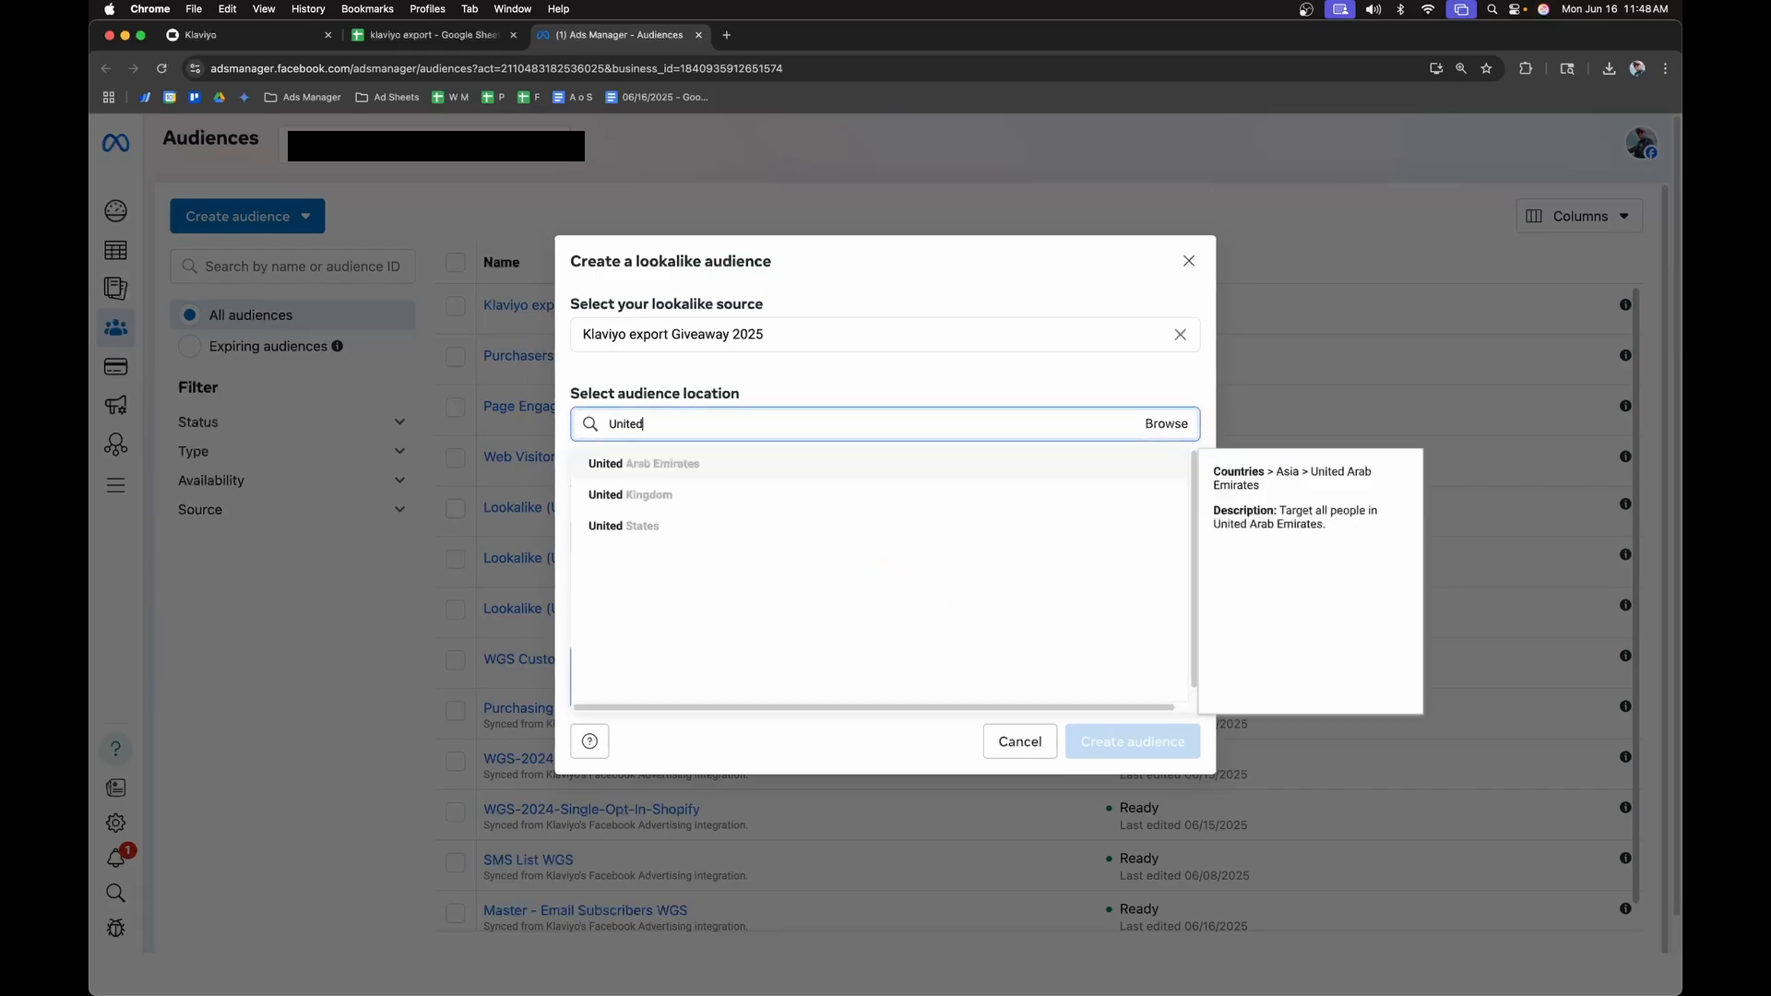
{"action": "left_click", "coordinate": [669, 526]}
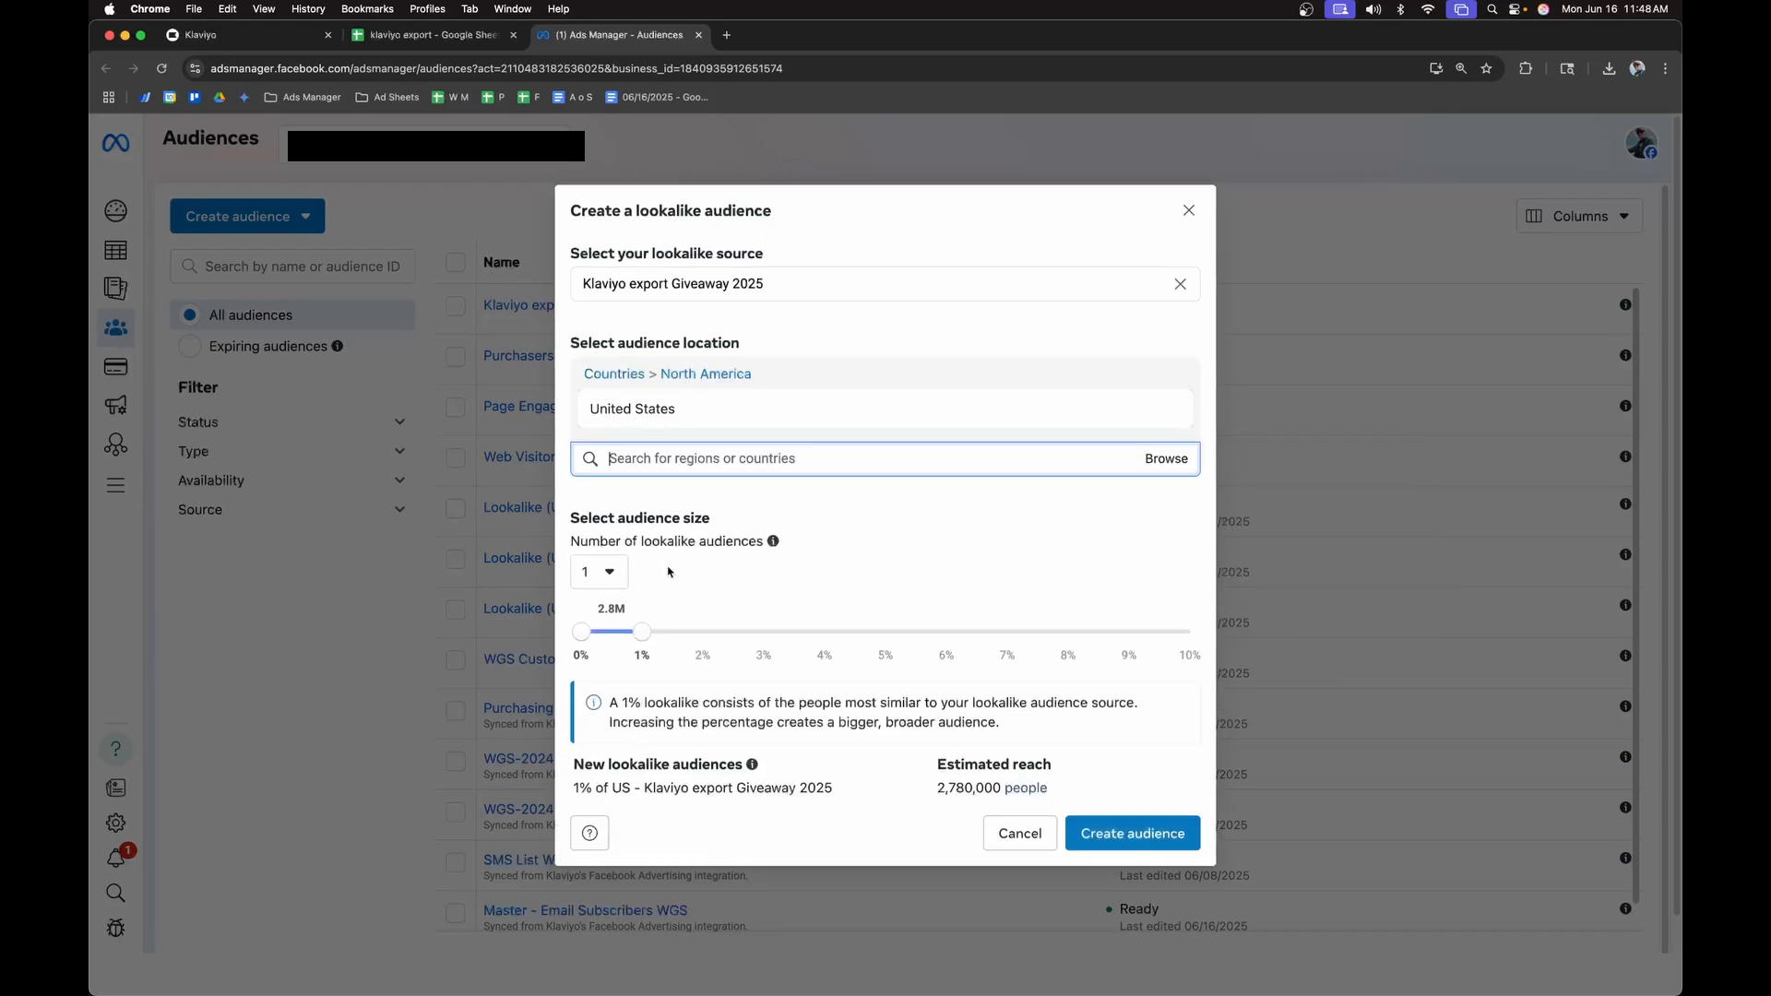
- Set the number of lookalike audiences to 3 and create them
{"action": "left_click", "coordinate": [609, 572]}
{"action": "left_click", "coordinate": [595, 684]}
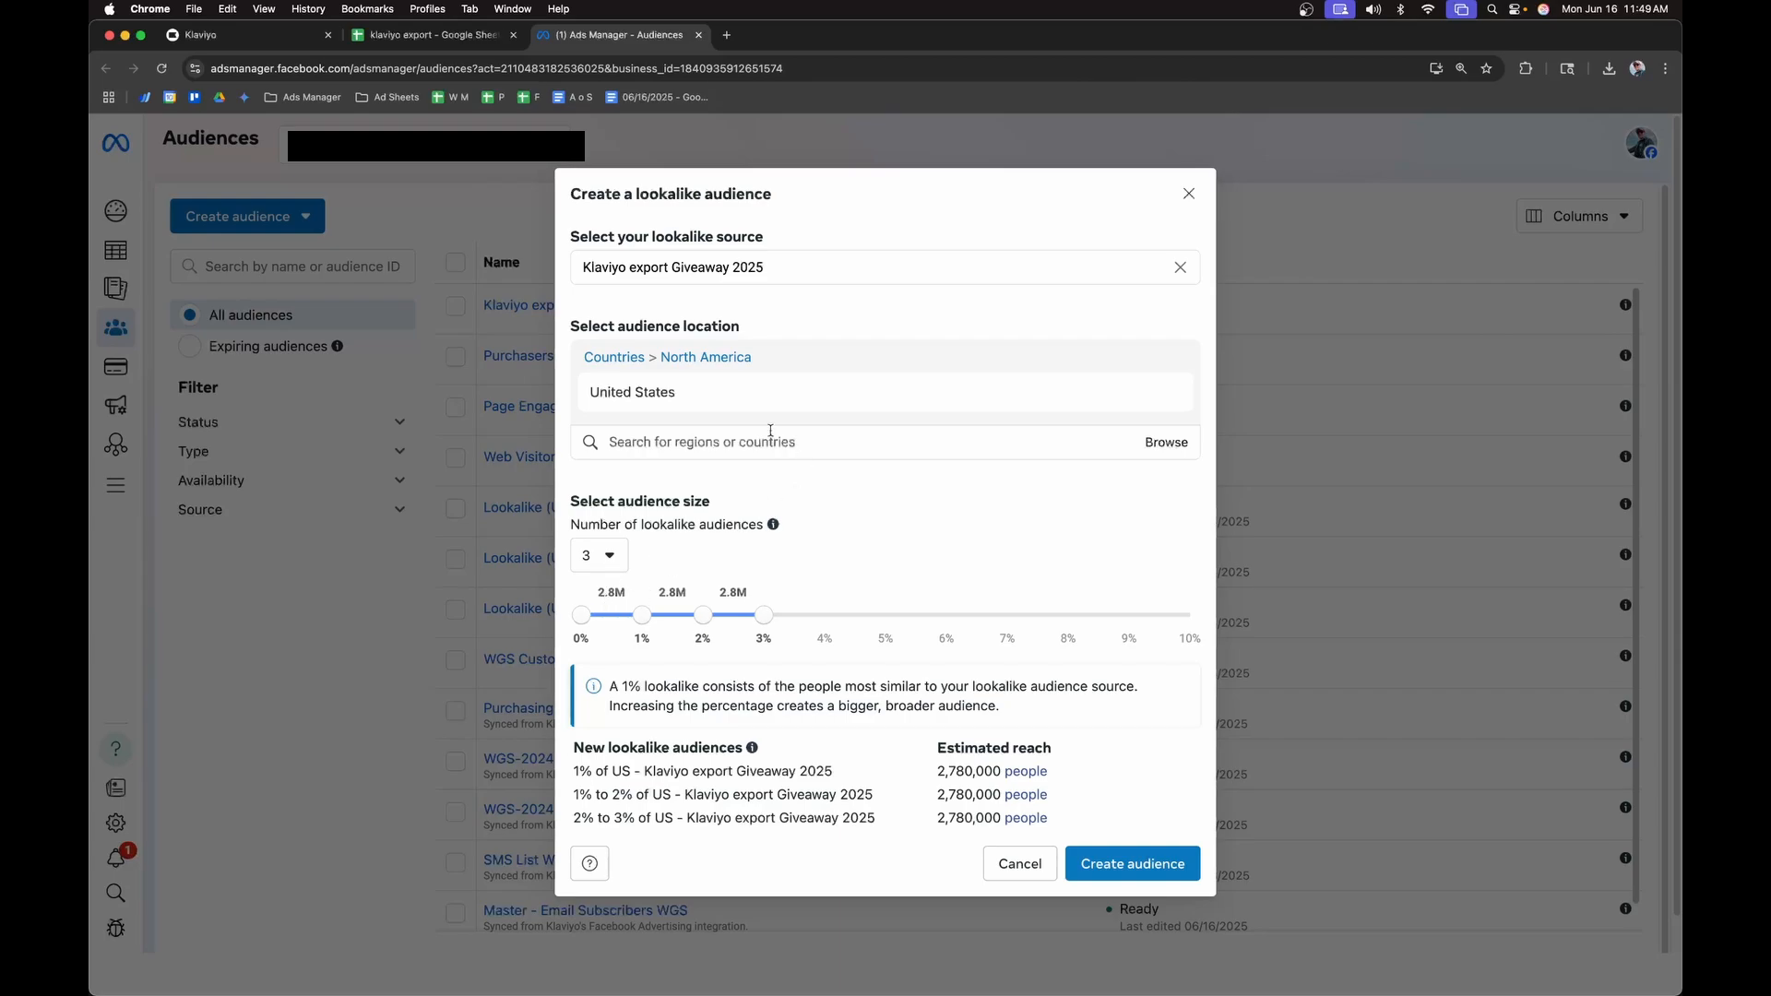
{"action": "mouse_move", "coordinate": [647, 389]}
{"action": "left_click", "coordinate": [1106, 874]}
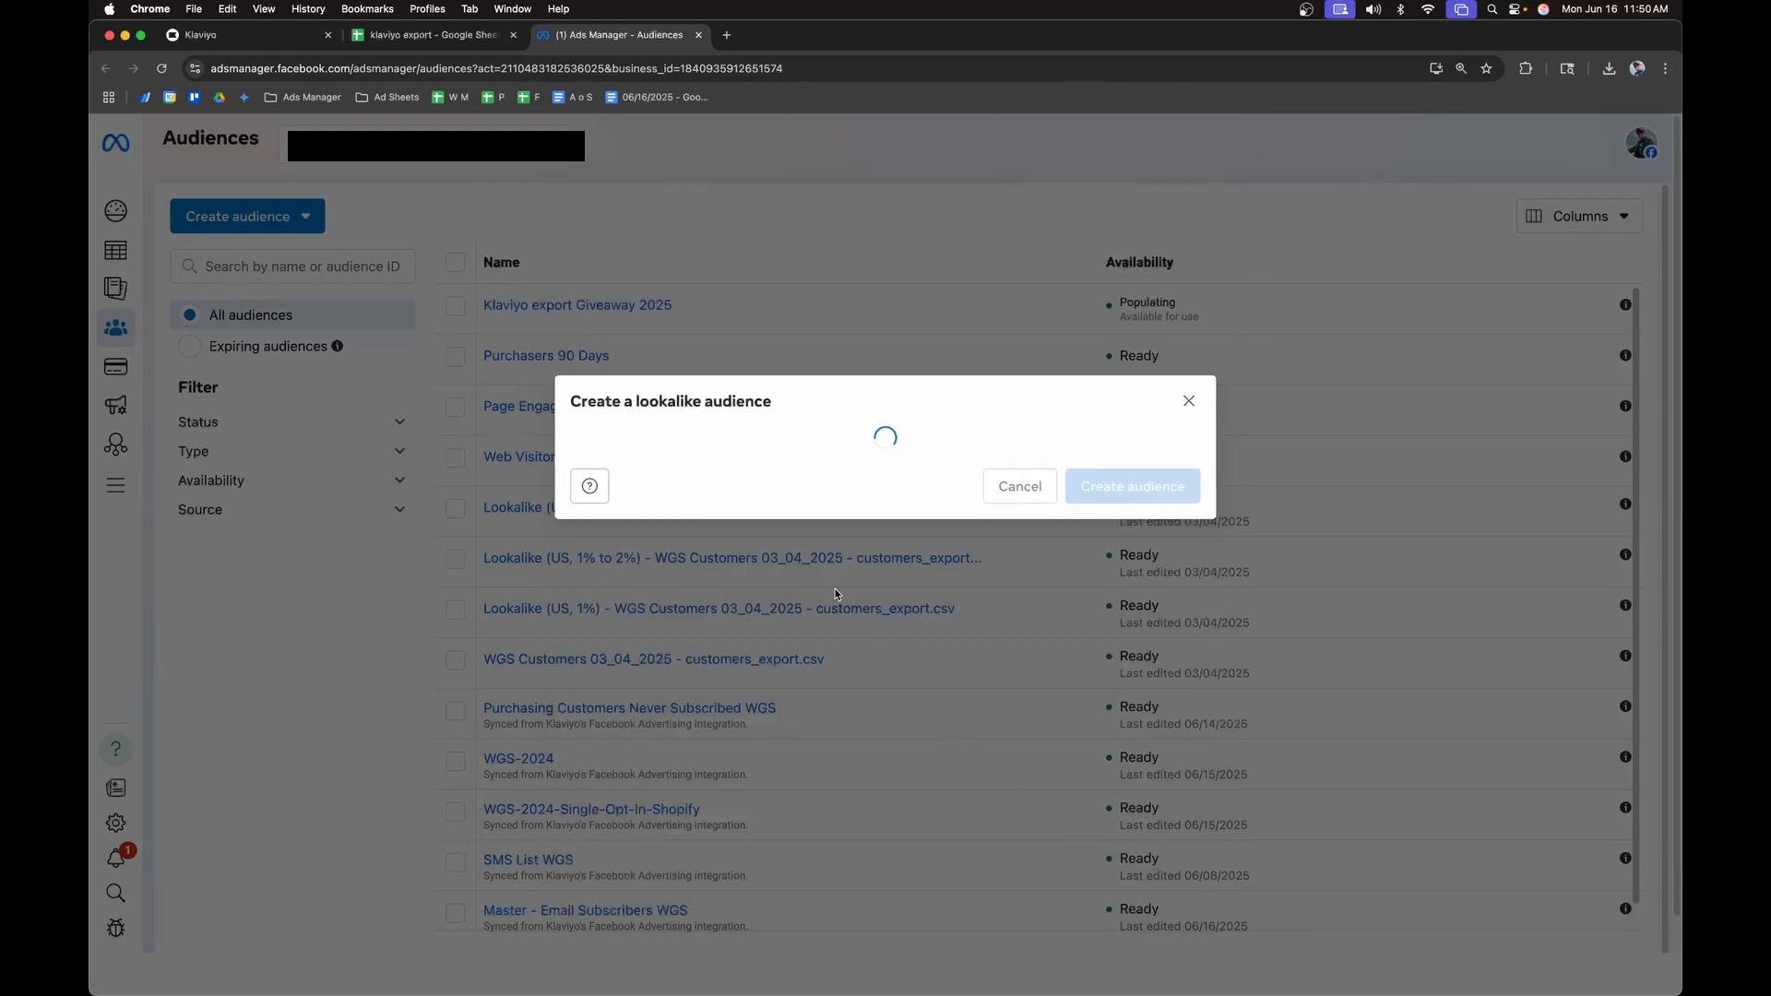